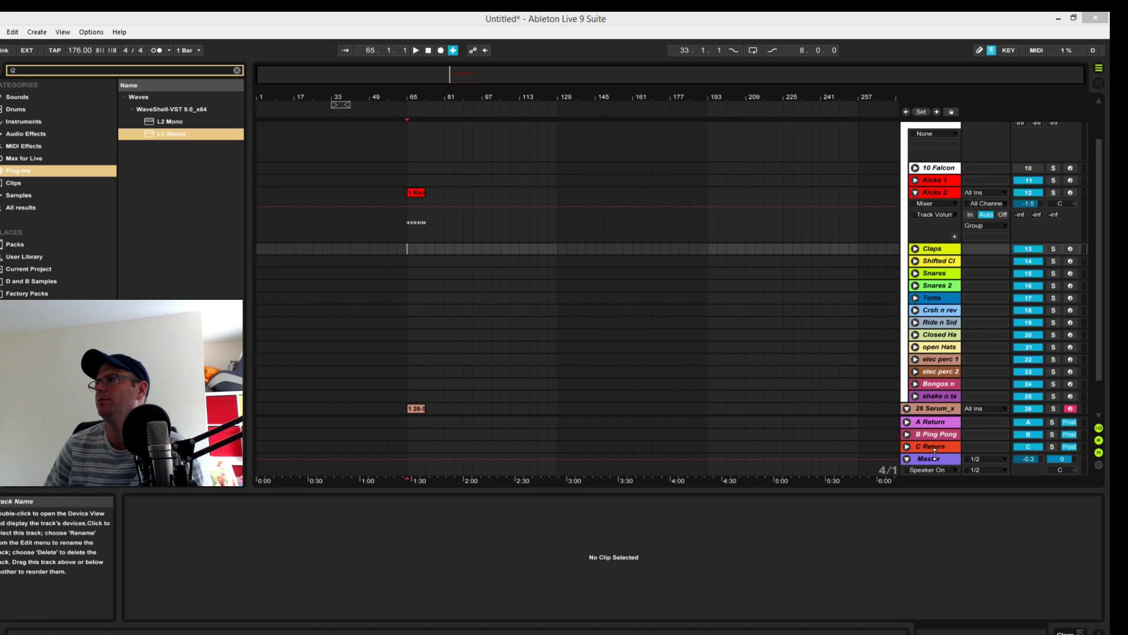
Step: Delete the Shake n ta, Shifted Cl, Claps and Kicks 1 percussion tracks
click(943, 396)
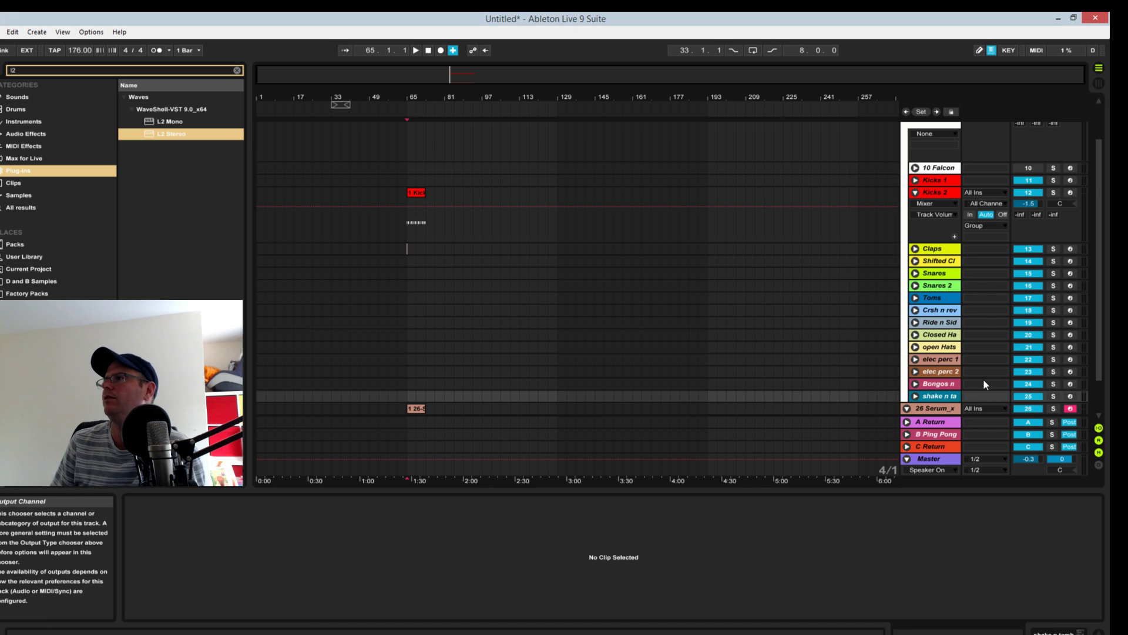
scroll(986, 384, up, 2)
key(Delete)
key(Delete)
key(Delete)
key(Delete)
key(Delete)
key(Delete)
key(Delete)
key(Delete)
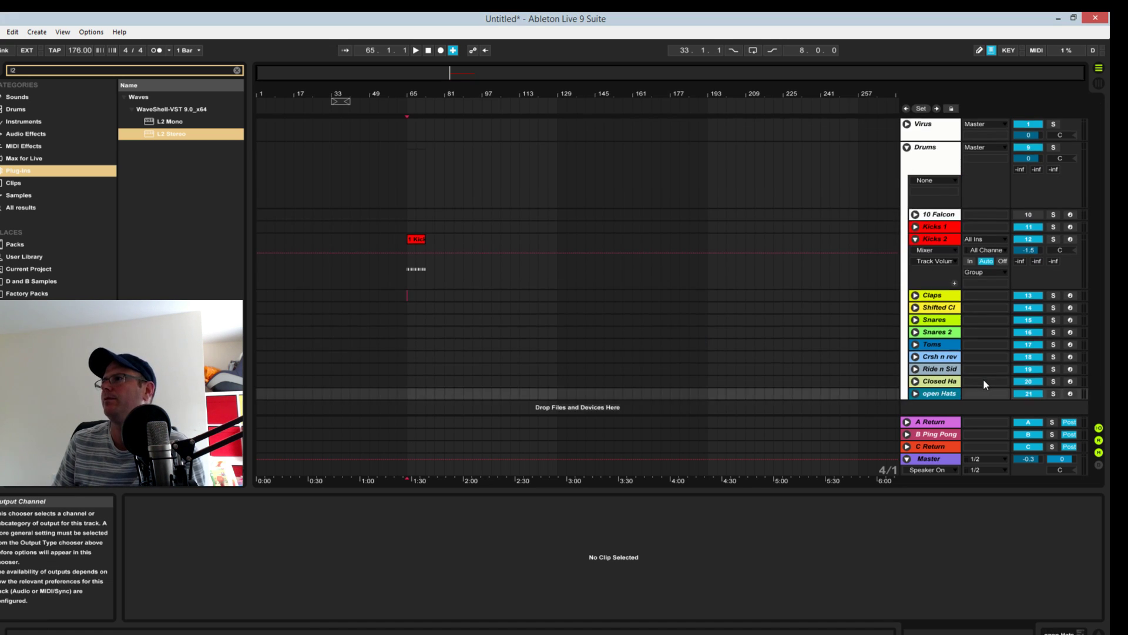
key(Delete)
key(Delete)
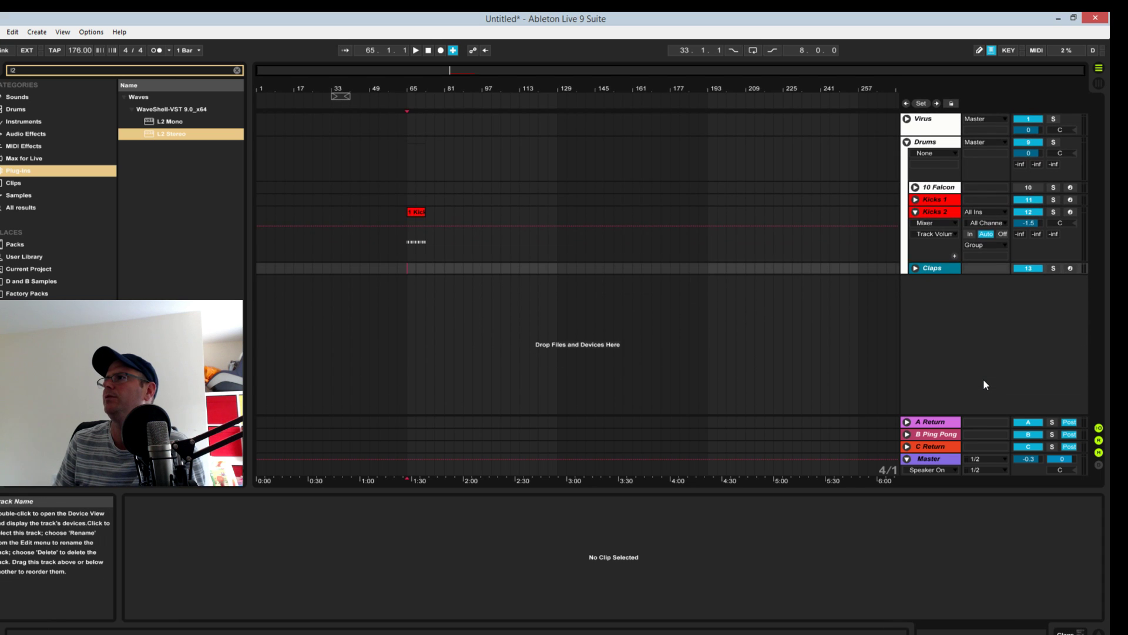
click(934, 214)
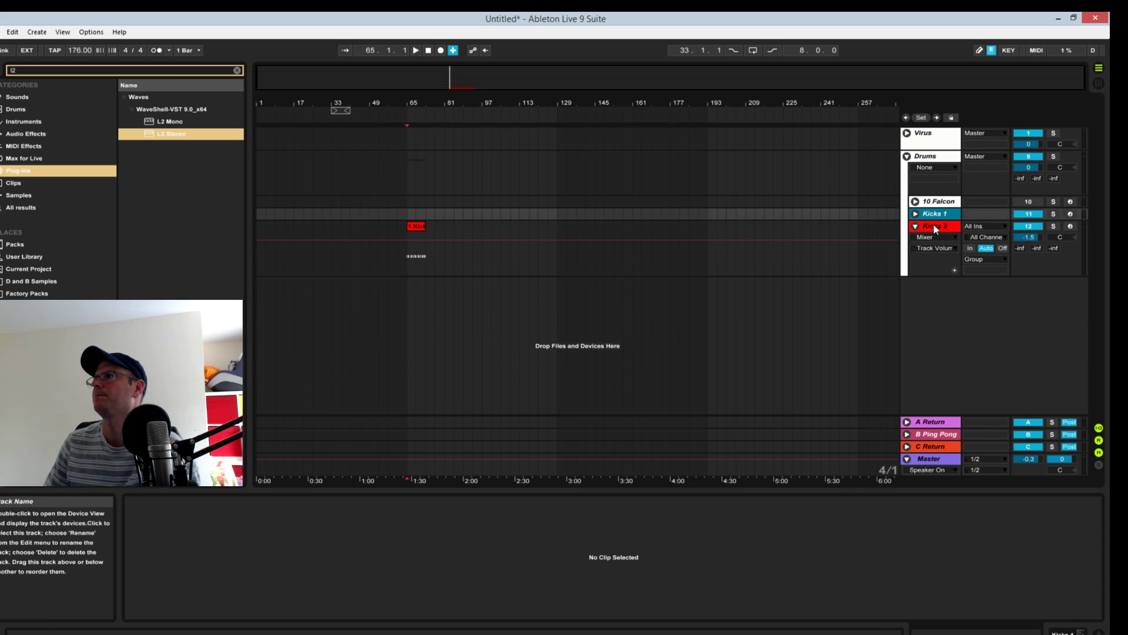
key(Delete)
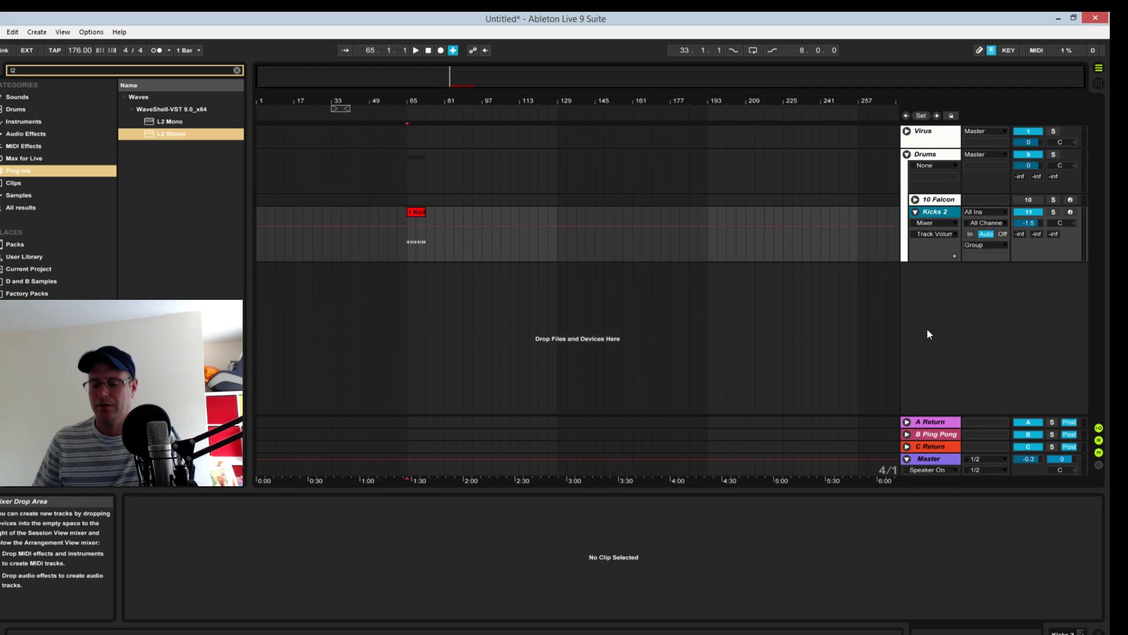
Step: Undo the deletions to restore the elec perc, Bongos n and Serum tracks
key(ctrl+z)
key(ctrl+z)
key(ctrl+z)
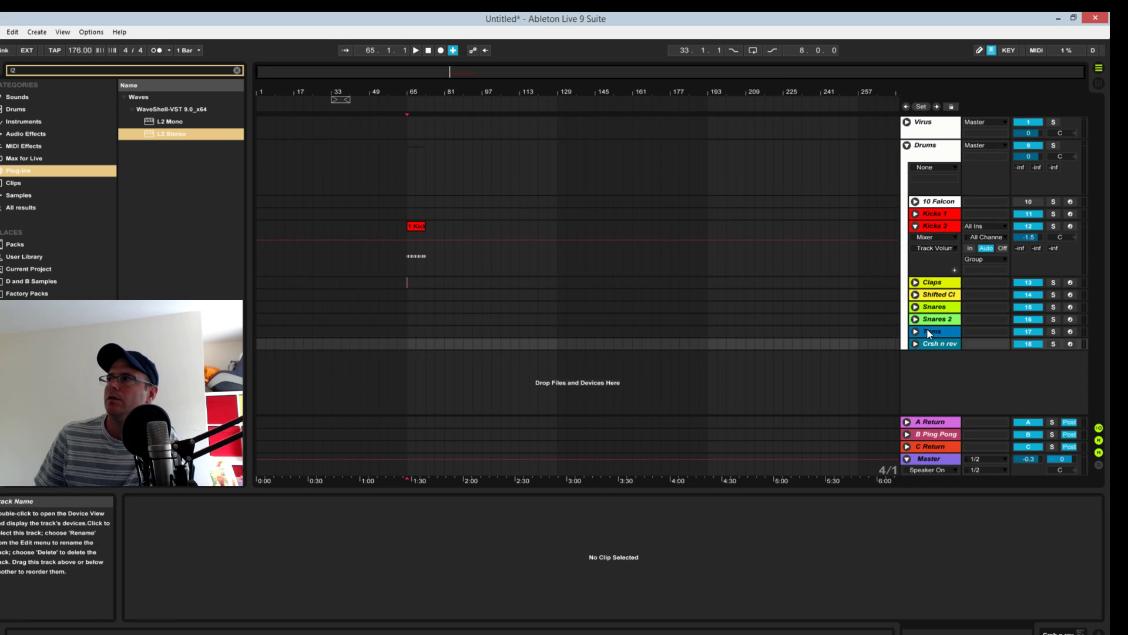
key(ctrl+z)
key(ctrl+z)
key(ctrl+z)
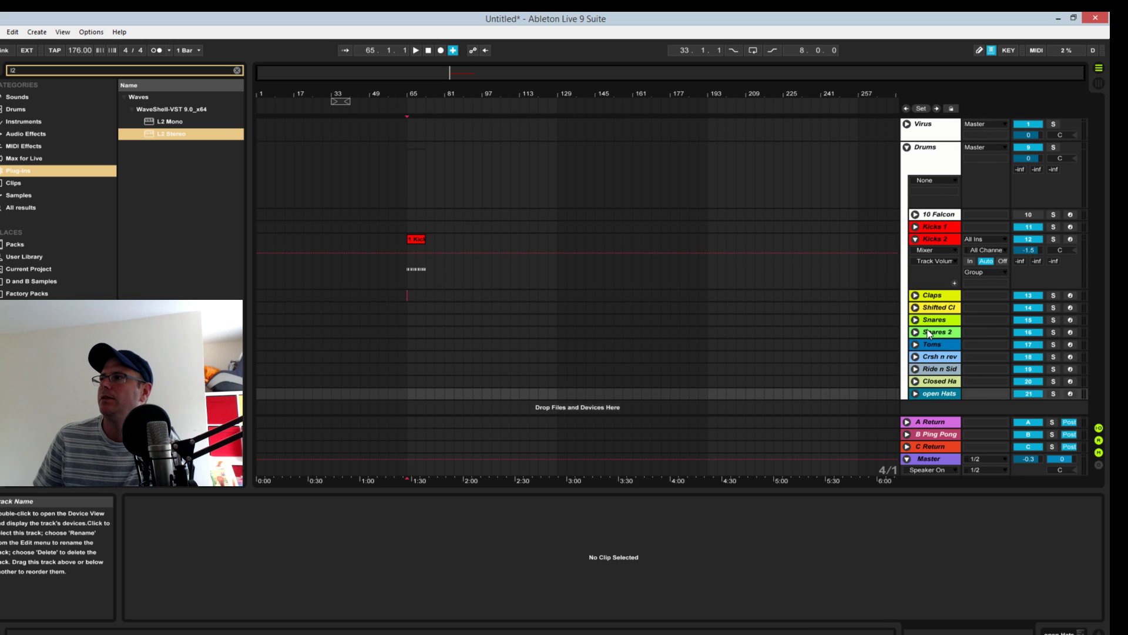
key(ctrl+z)
key(ctrl+z)
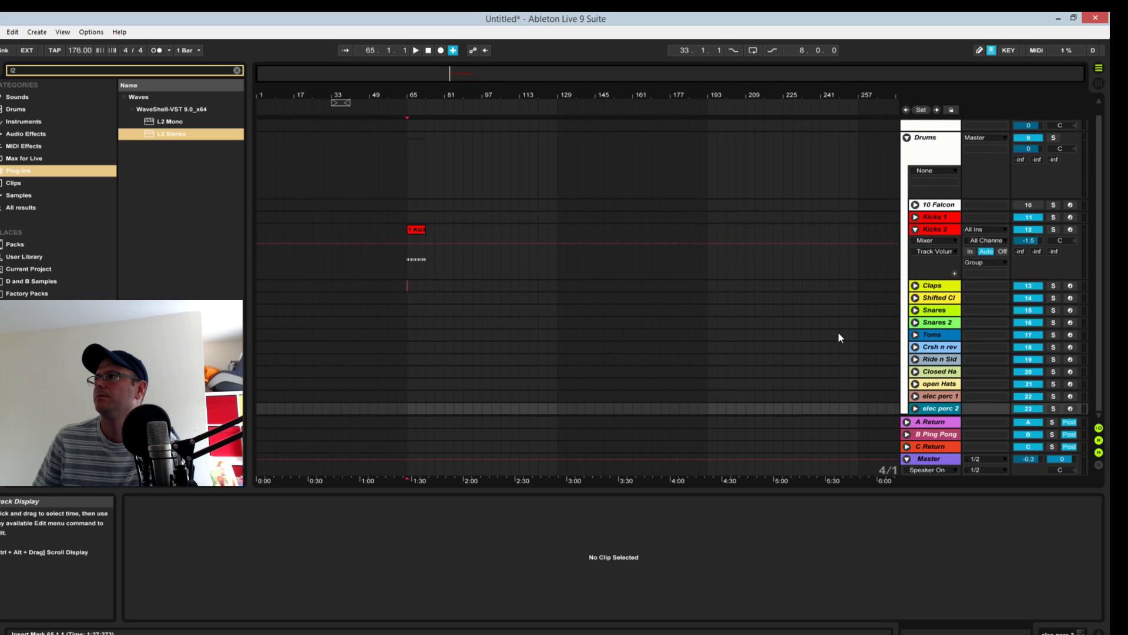
key(ctrl+z)
key(ctrl+z)
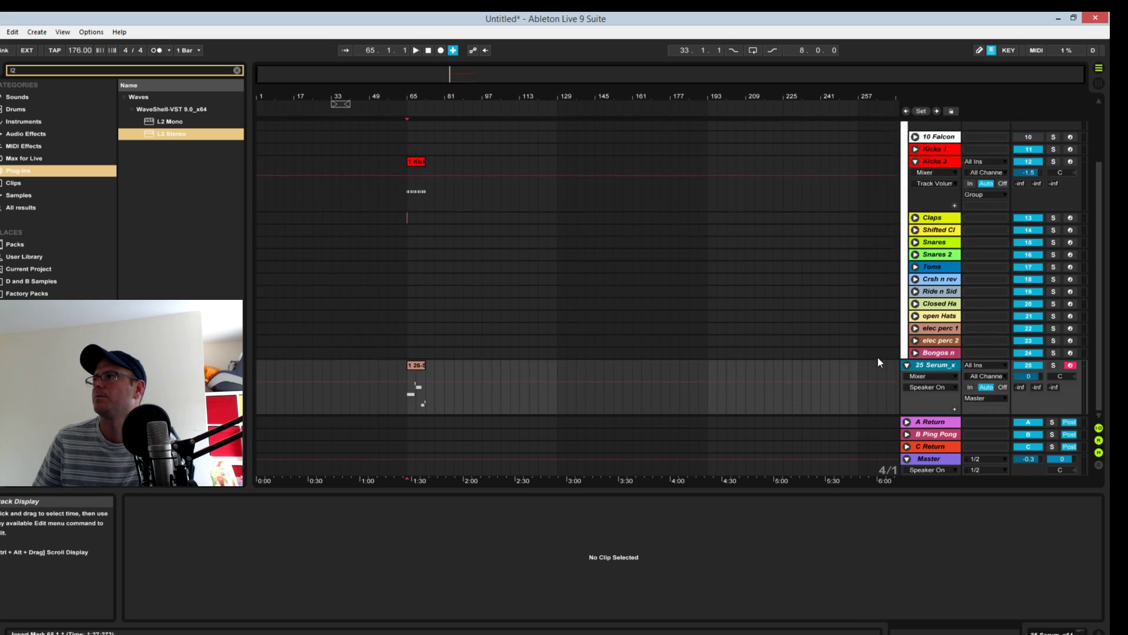
Step: Delete Bongos n, Claps through Toms, the remaining percussion above Serum, and Kicks 1
click(942, 356)
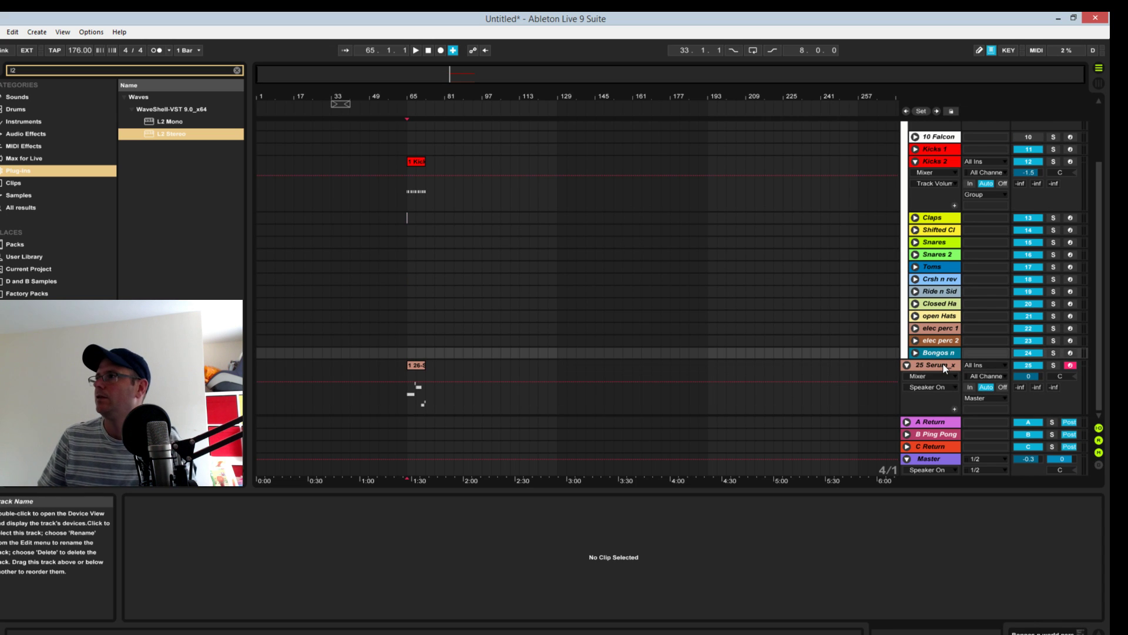
key(Delete)
click(932, 232)
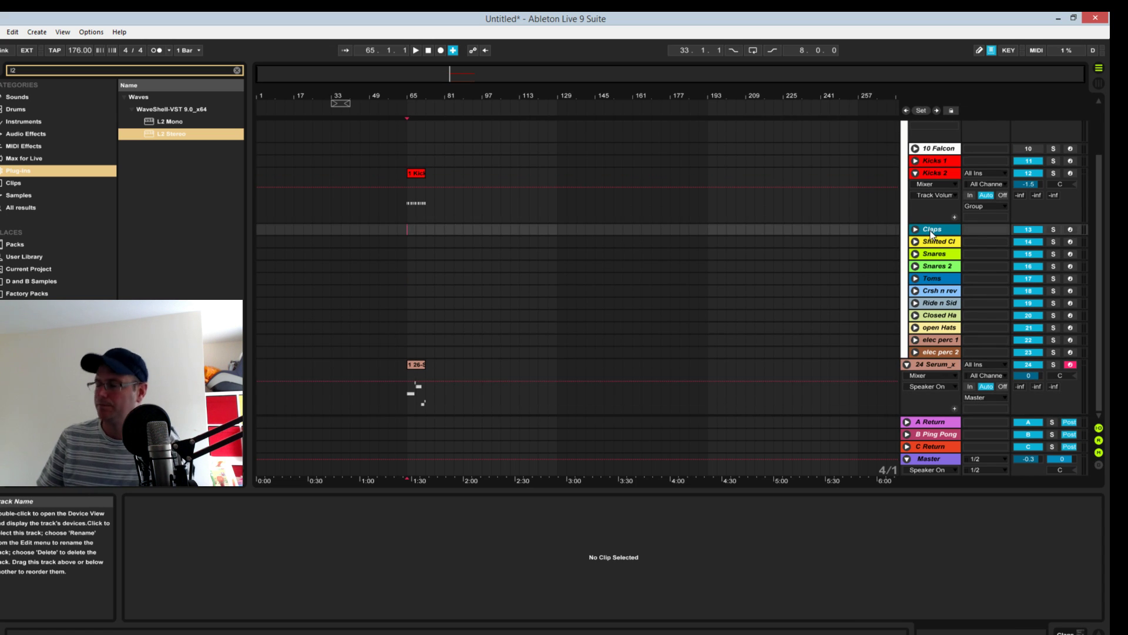
key(Delete)
key(Delete)
key(Delete)
key(Delete)
key(Delete)
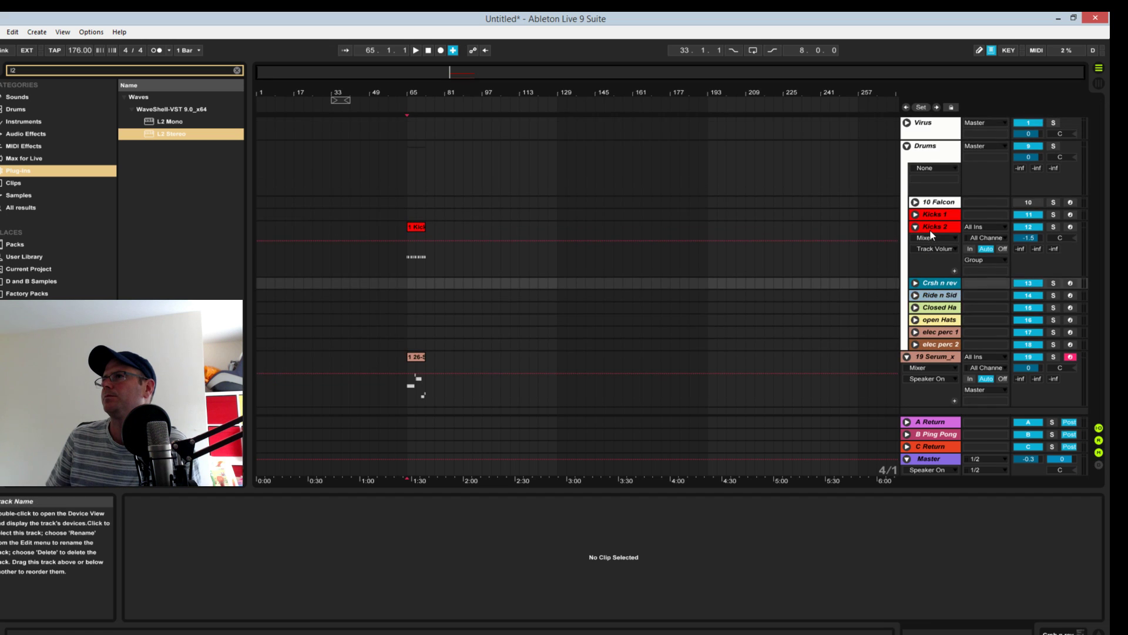
key(Delete)
key(Delete)
key(Delete)
key(Delete)
key(Delete)
key(Delete)
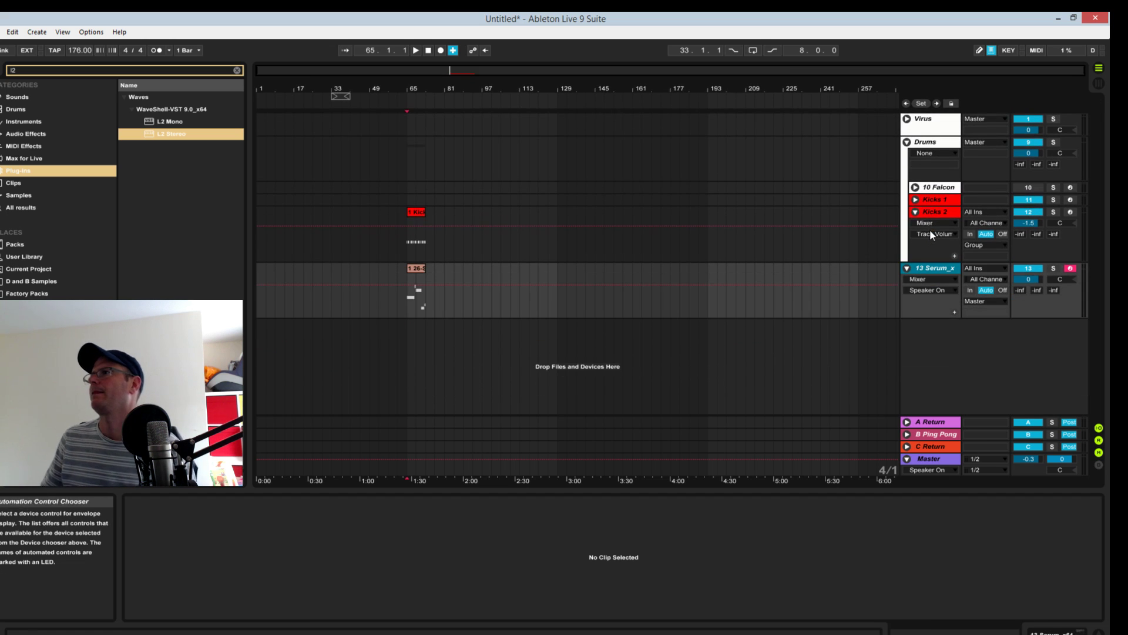
click(935, 200)
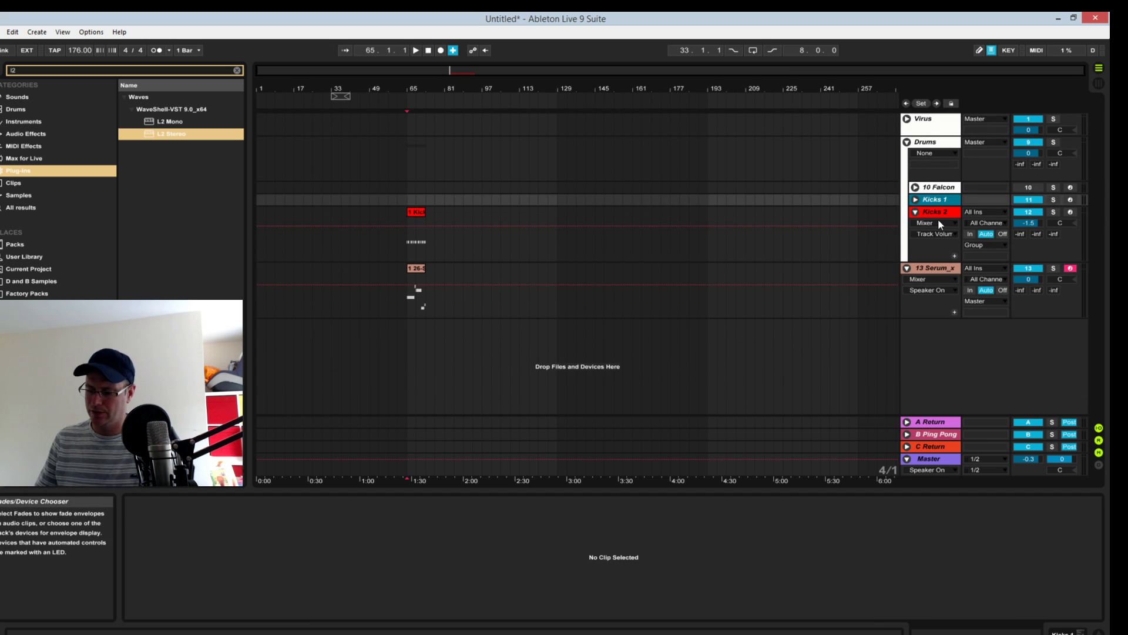
key(Delete)
Step: Add an EQ Eight from Audio Effects to the Kicks 2 track
click(415, 294)
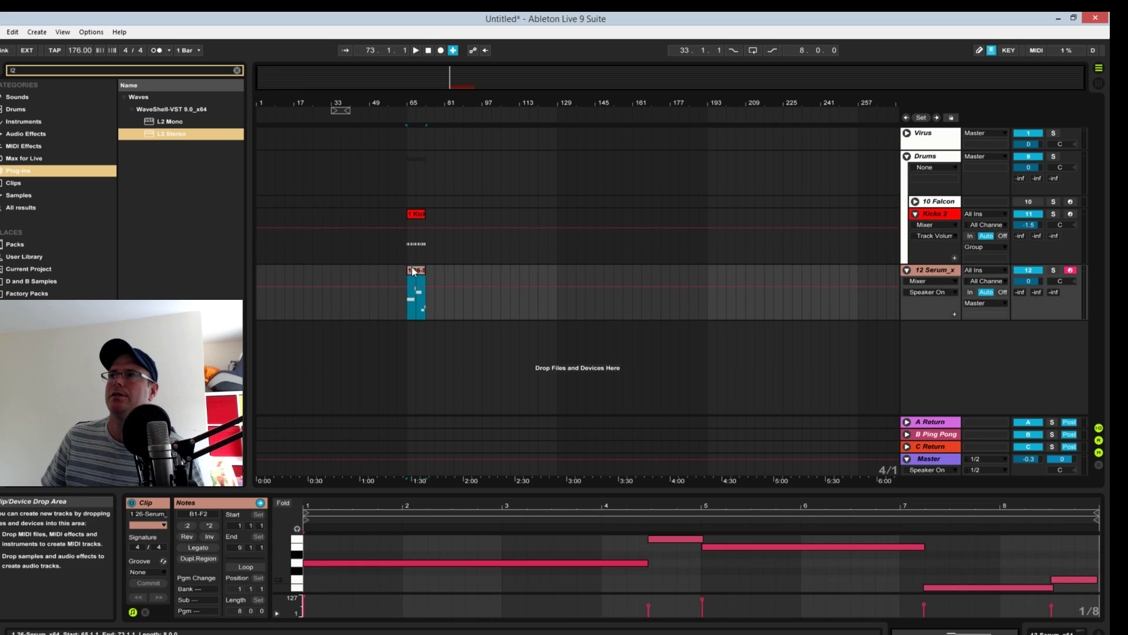
click(415, 243)
key(space)
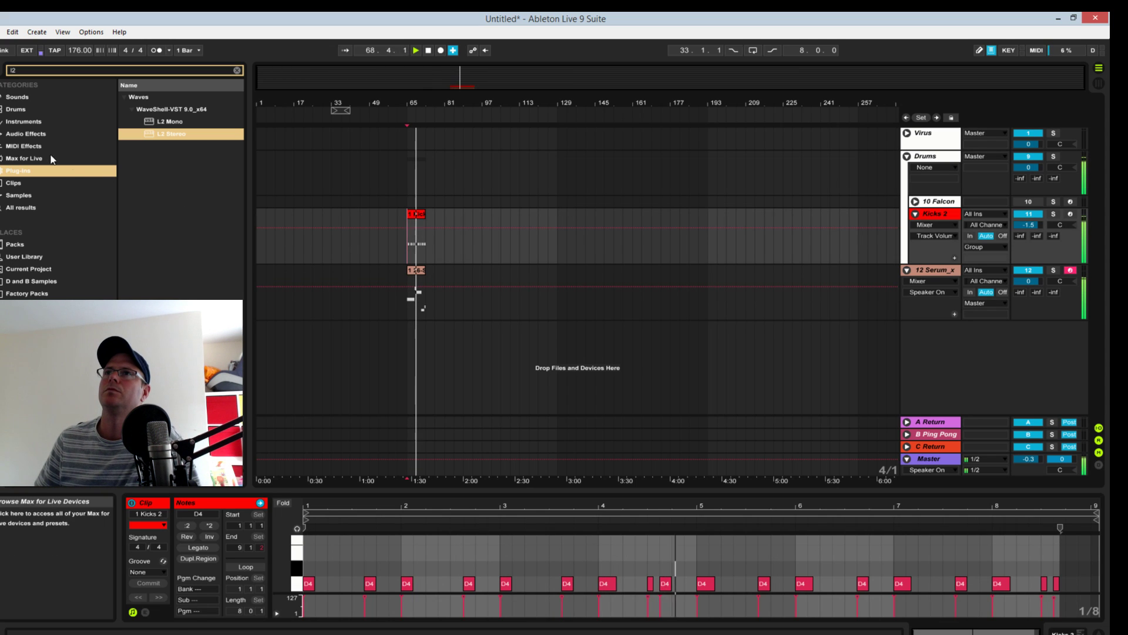
click(35, 133)
click(236, 71)
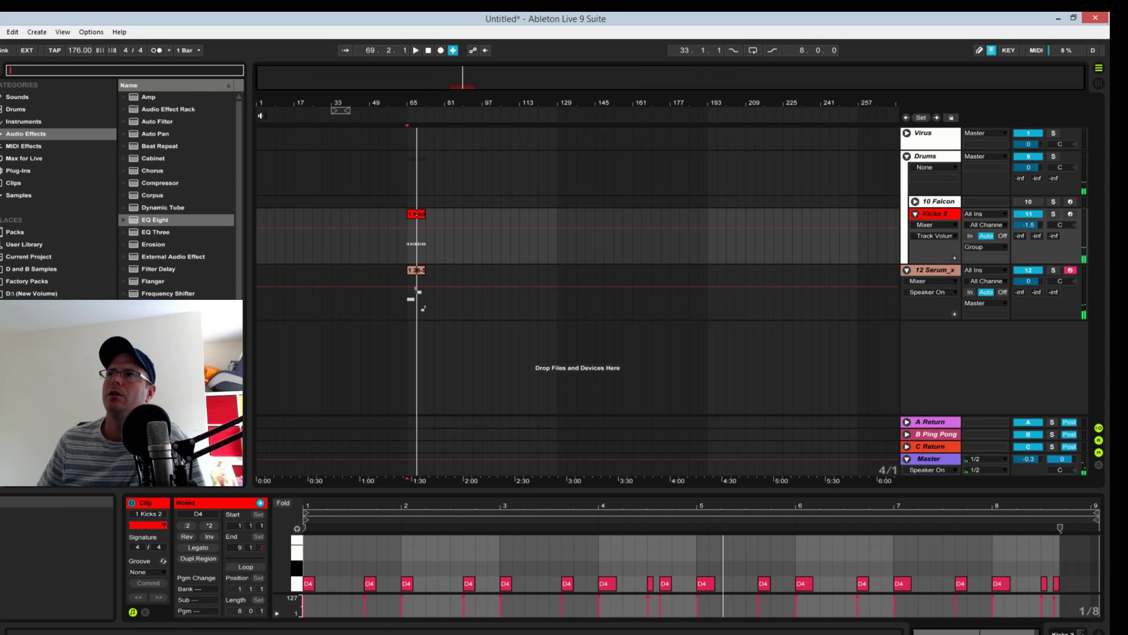
click(156, 219)
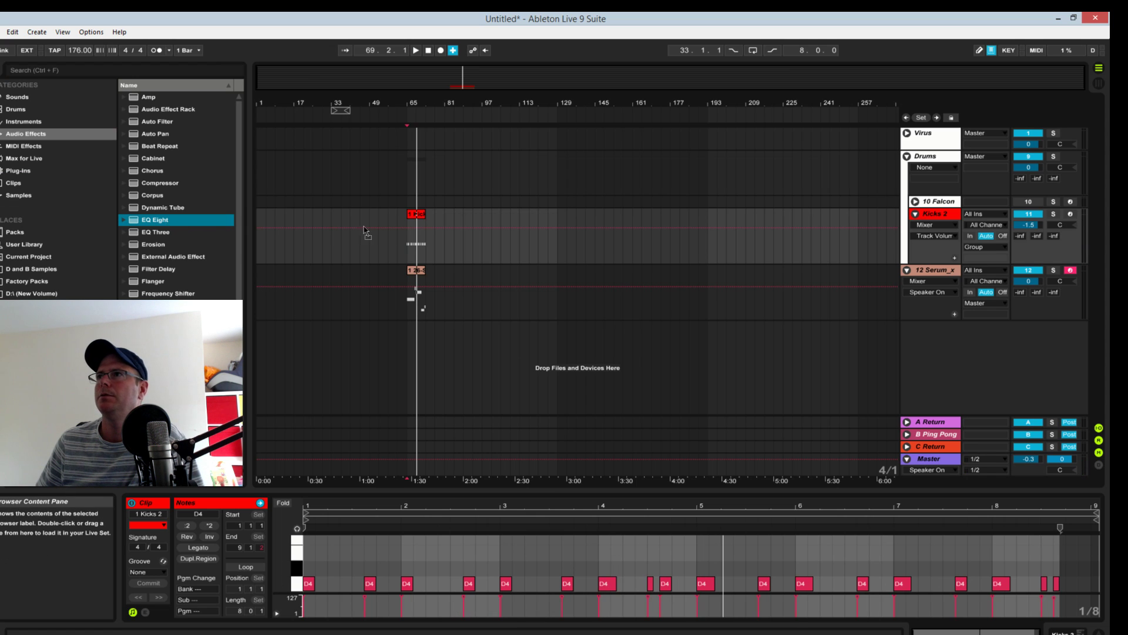
drag(415, 217, 415, 217)
key(space)
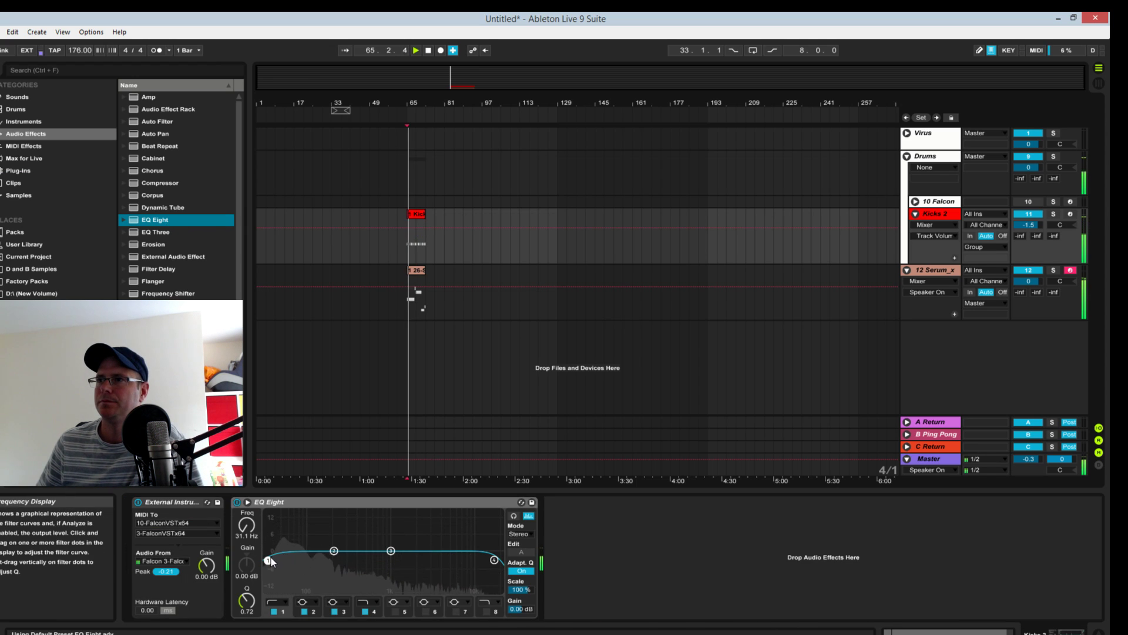
Step: Cut a narrow -15 dB notch near 142 Hz and a gentle dip around 457 Hz, with Kicks 2 soloed
drag(334, 551, 256, 576)
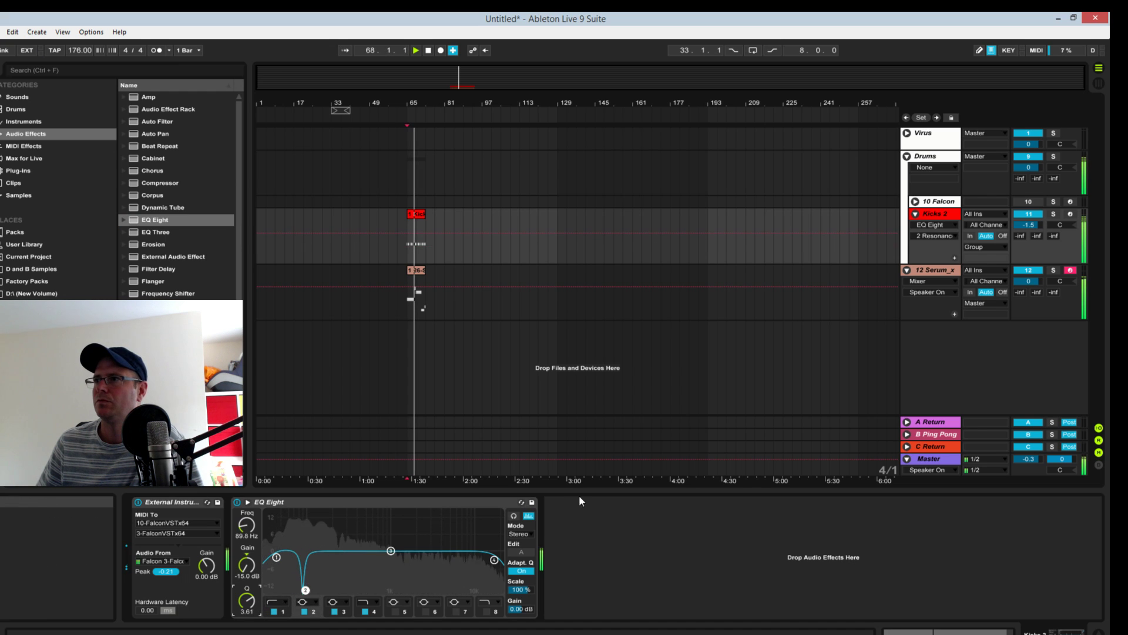
click(513, 515)
click(1054, 214)
drag(306, 590, 321, 589)
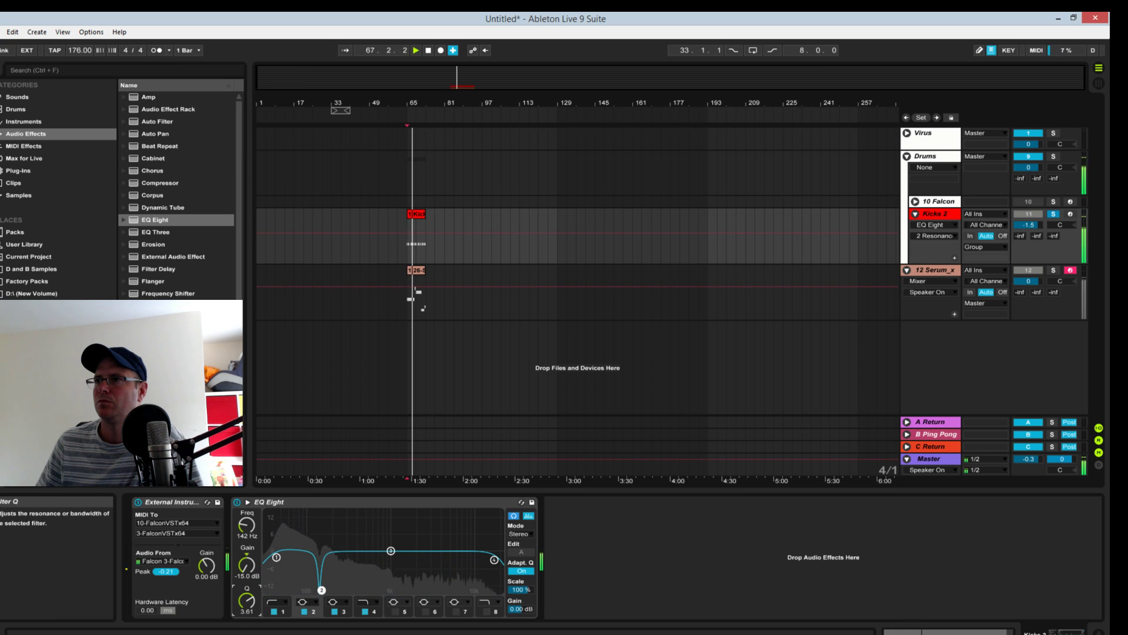
drag(247, 599, 246, 606)
drag(391, 550, 363, 560)
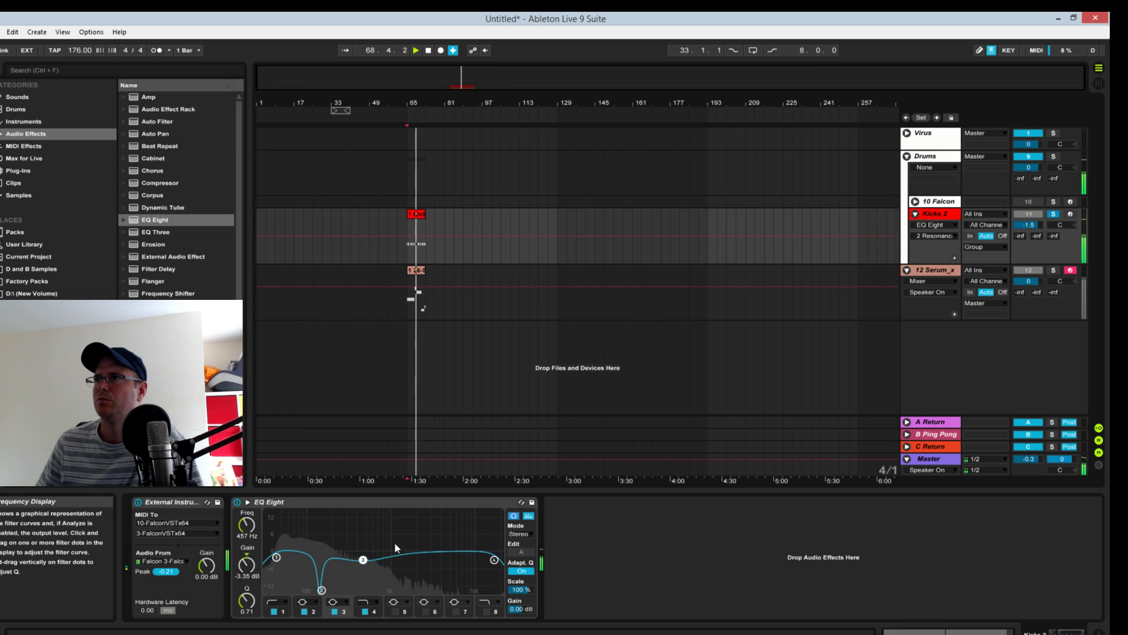
Step: Add an EQ Eight after Serum on the bass track
click(957, 302)
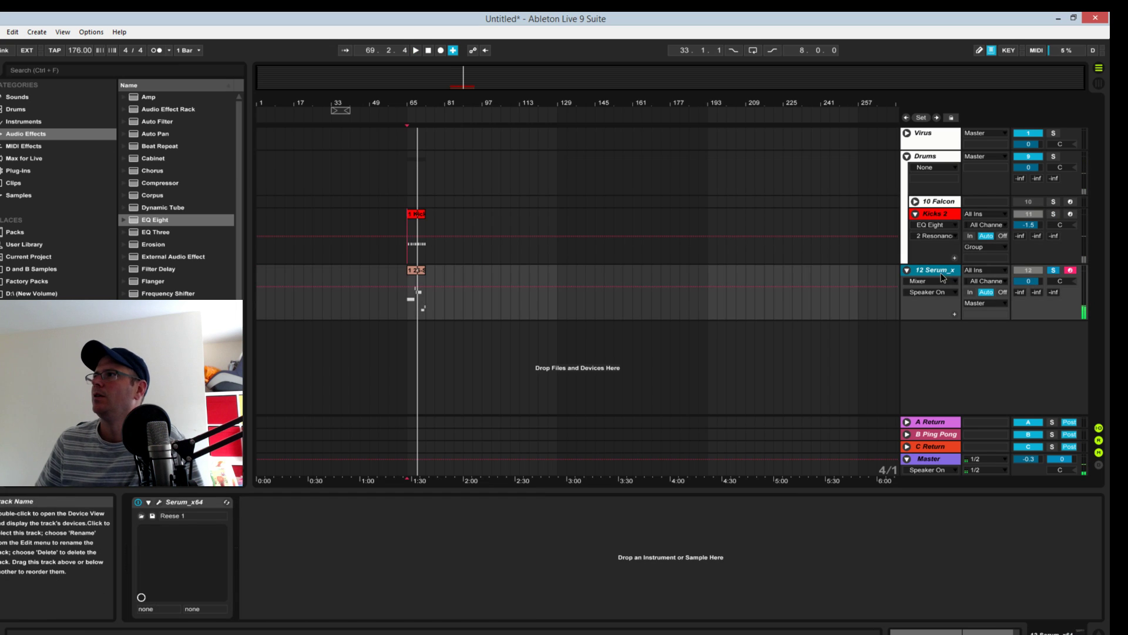
drag(155, 220, 435, 503)
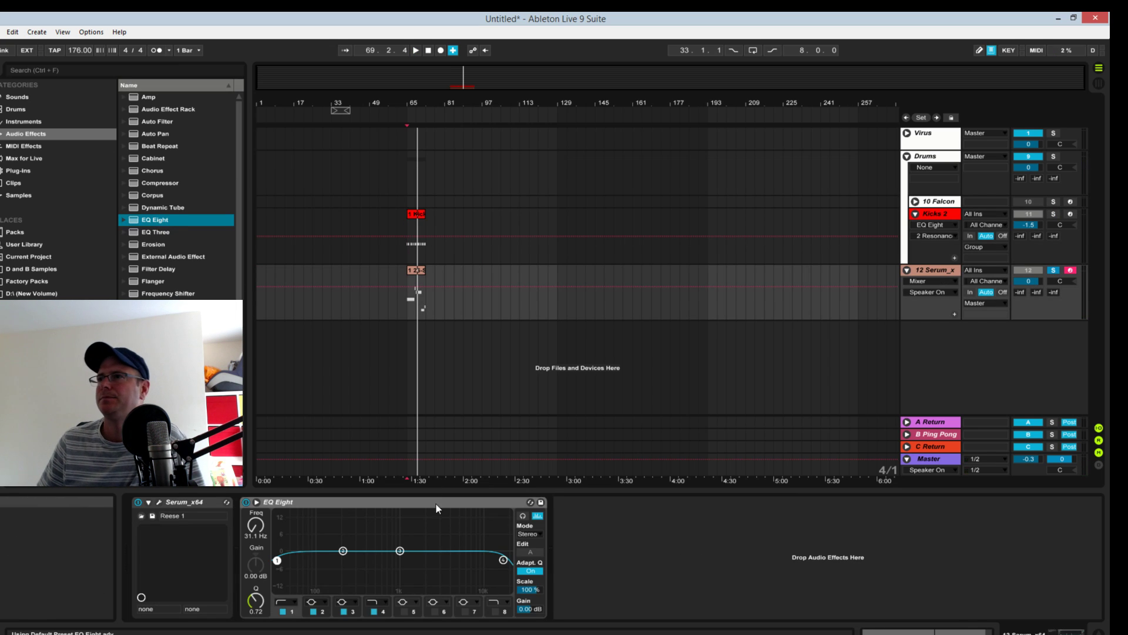
key(space)
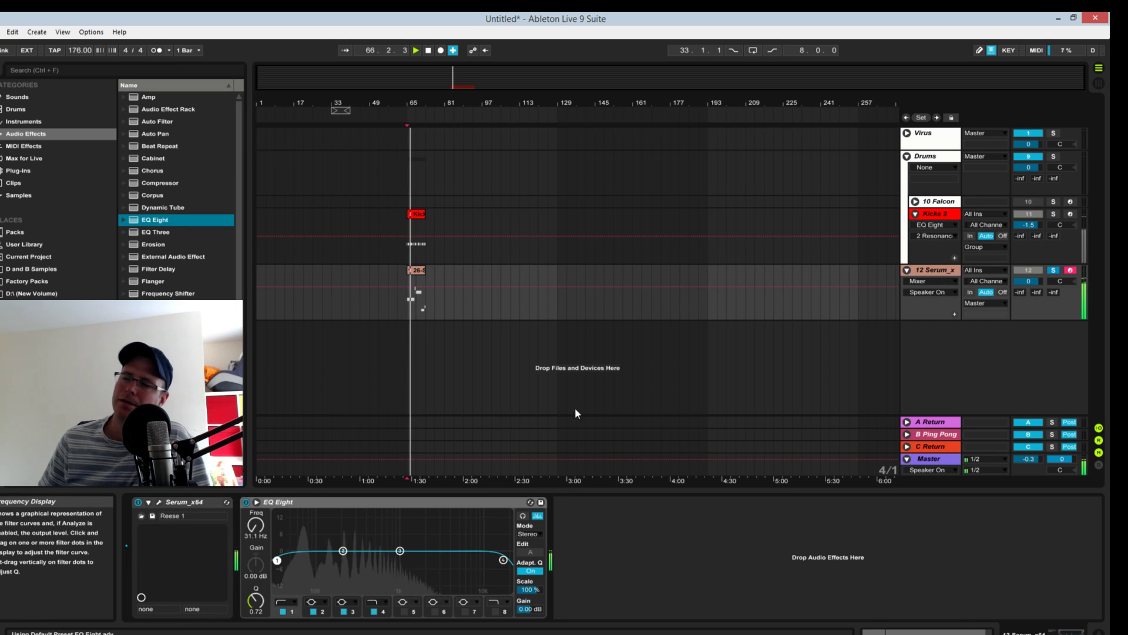
key(space)
Step: In the Serum editor, set the sub oscillator and oscillator B octaves to -2
click(158, 502)
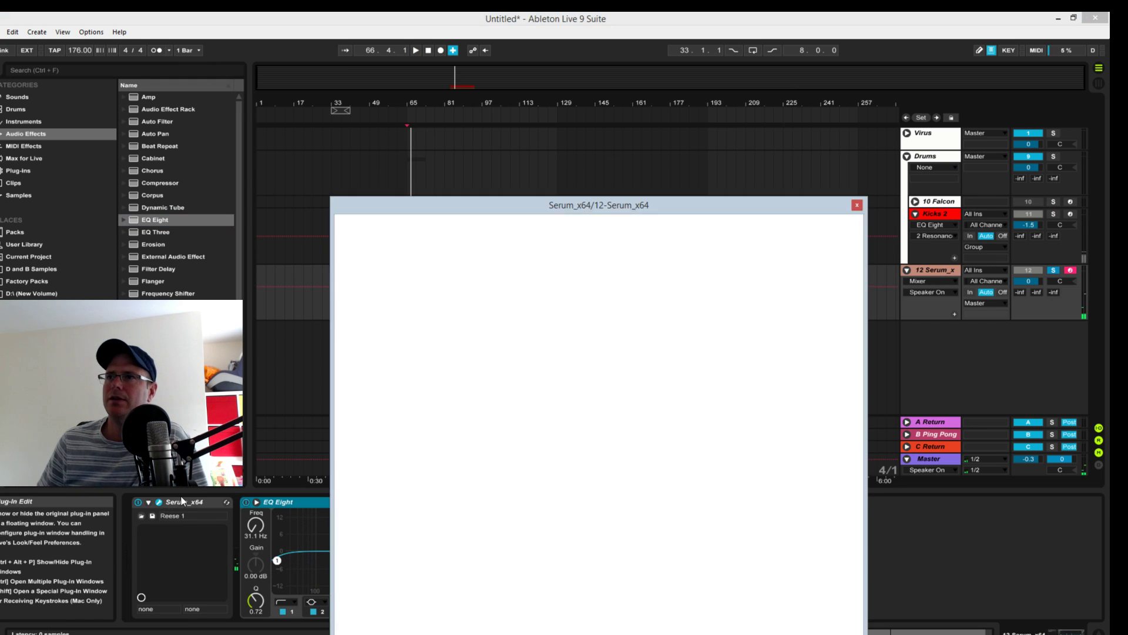
key(space)
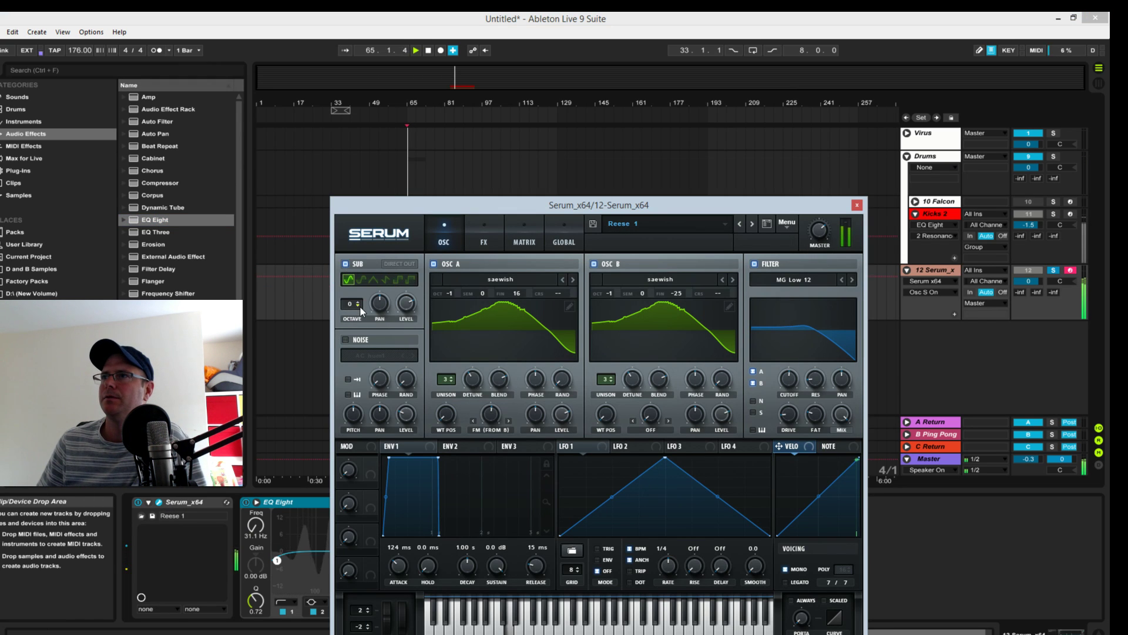
click(361, 308)
click(361, 307)
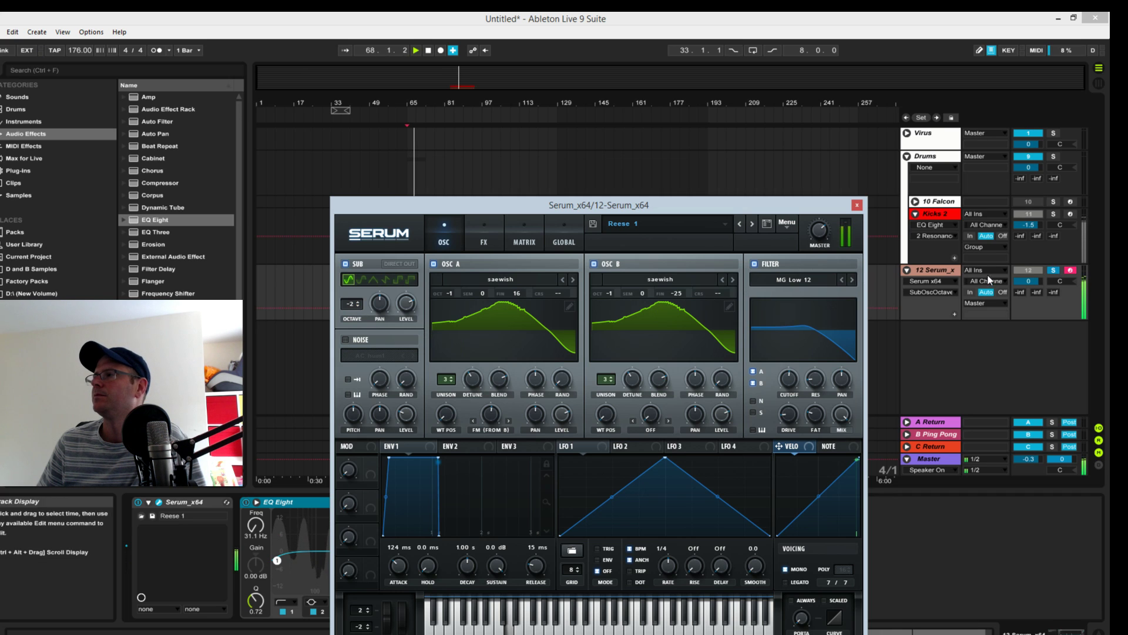
drag(699, 205, 879, 177)
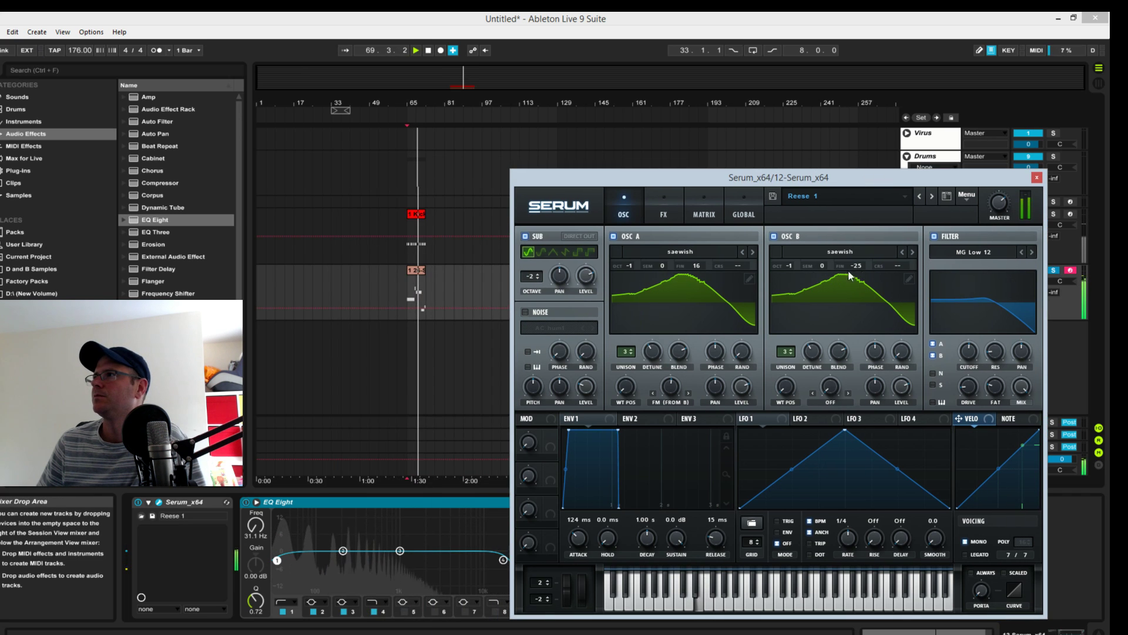
drag(791, 275, 791, 274)
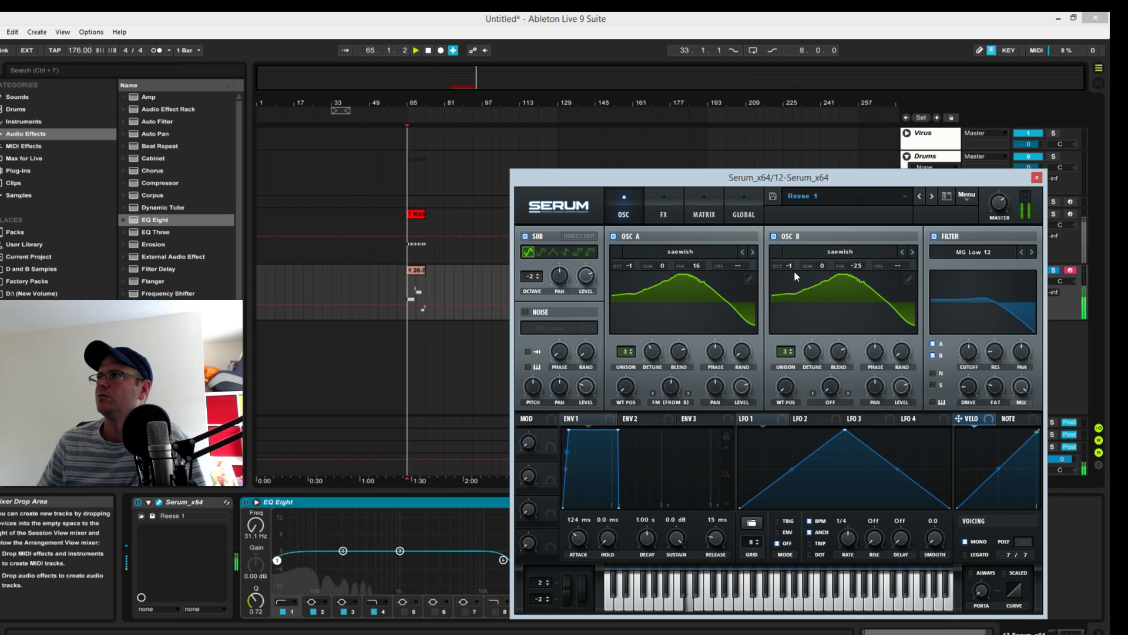
drag(795, 270, 796, 266)
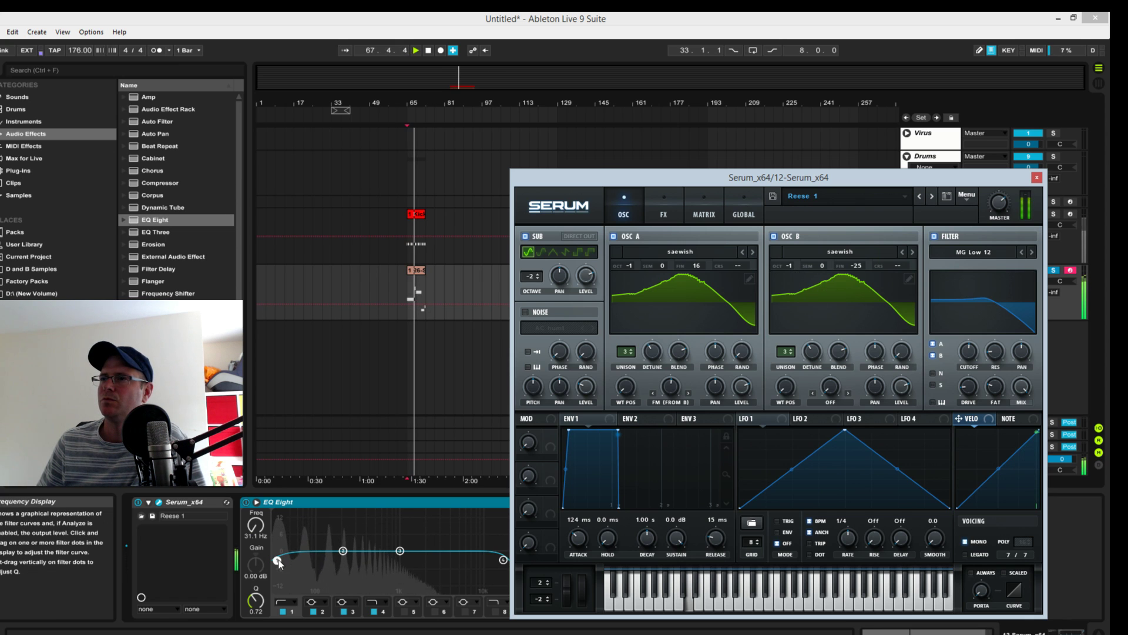
Step: Nudge the first EQ band to 31.7 Hz, keep the sub oscillator at -2, and close Serum
drag(279, 563, 280, 562)
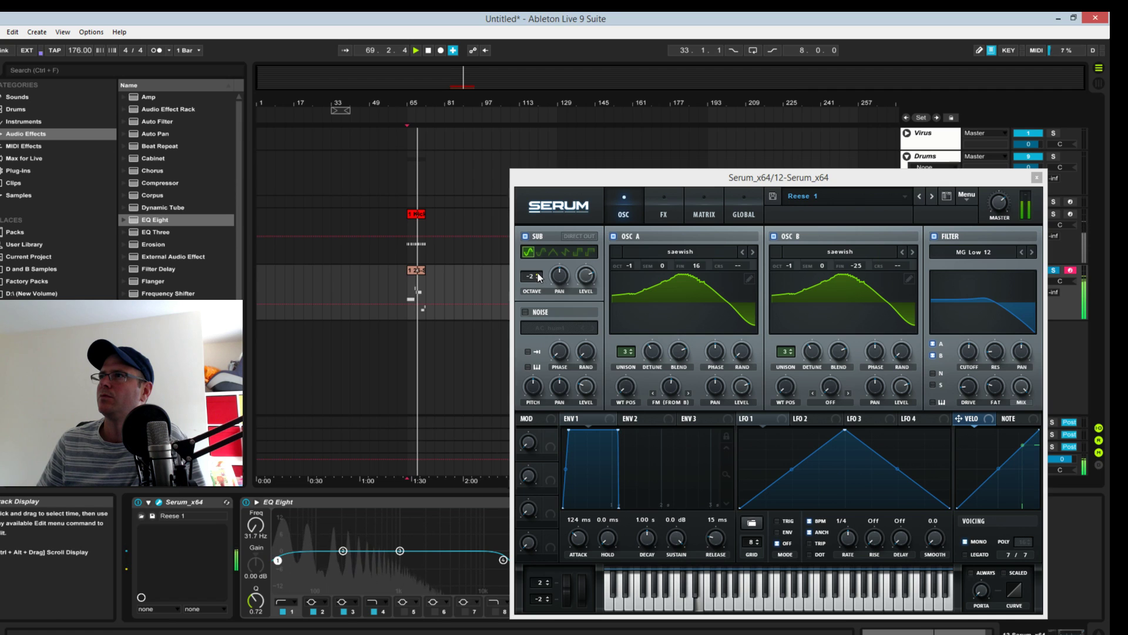
drag(536, 288, 539, 278)
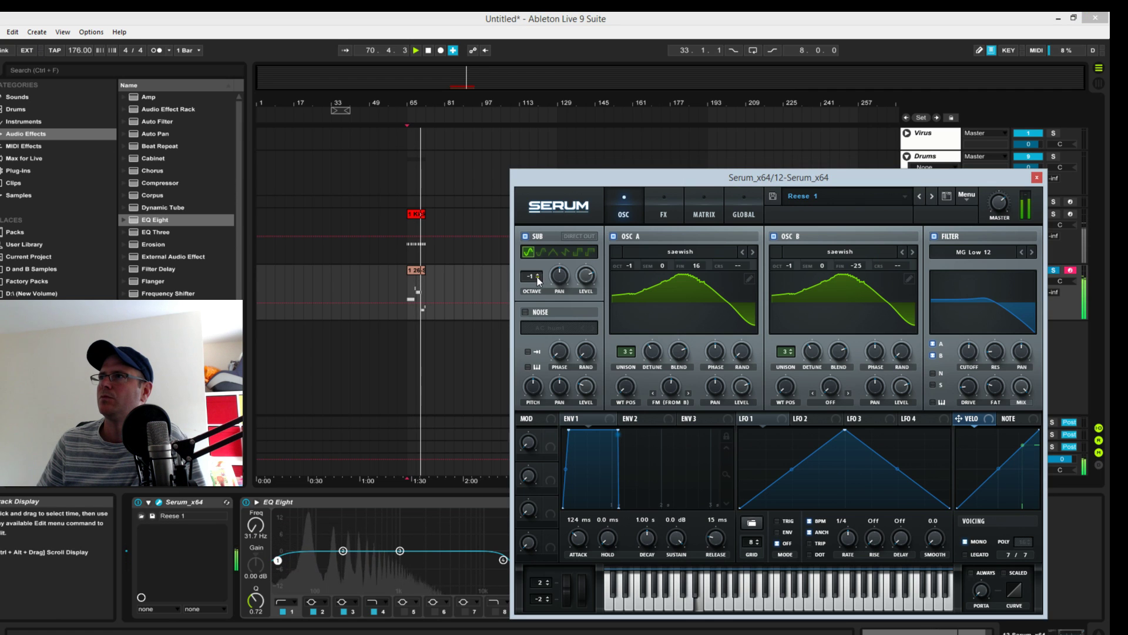
drag(537, 281, 539, 290)
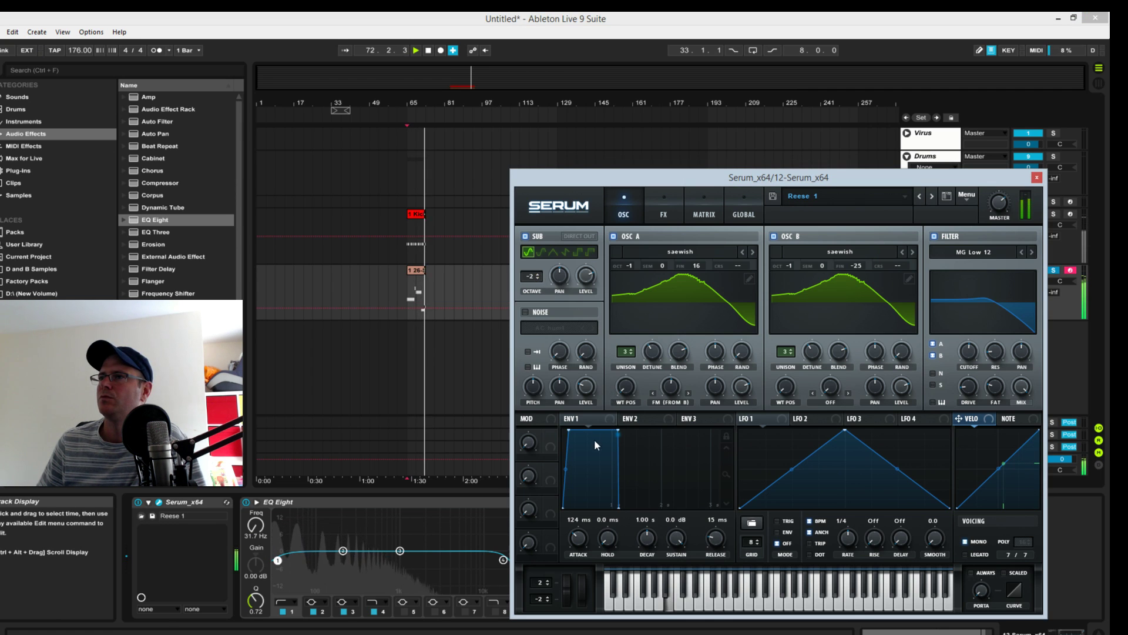
key(ctrl+alt+p)
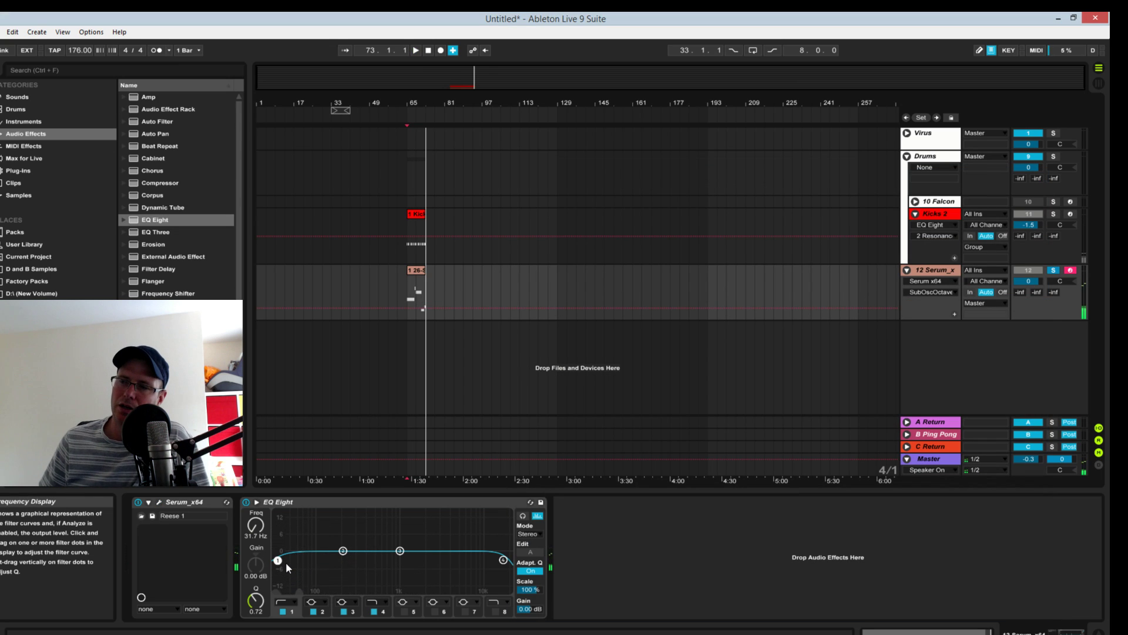
Step: Add a Compressor to the Serum bass track
key(space)
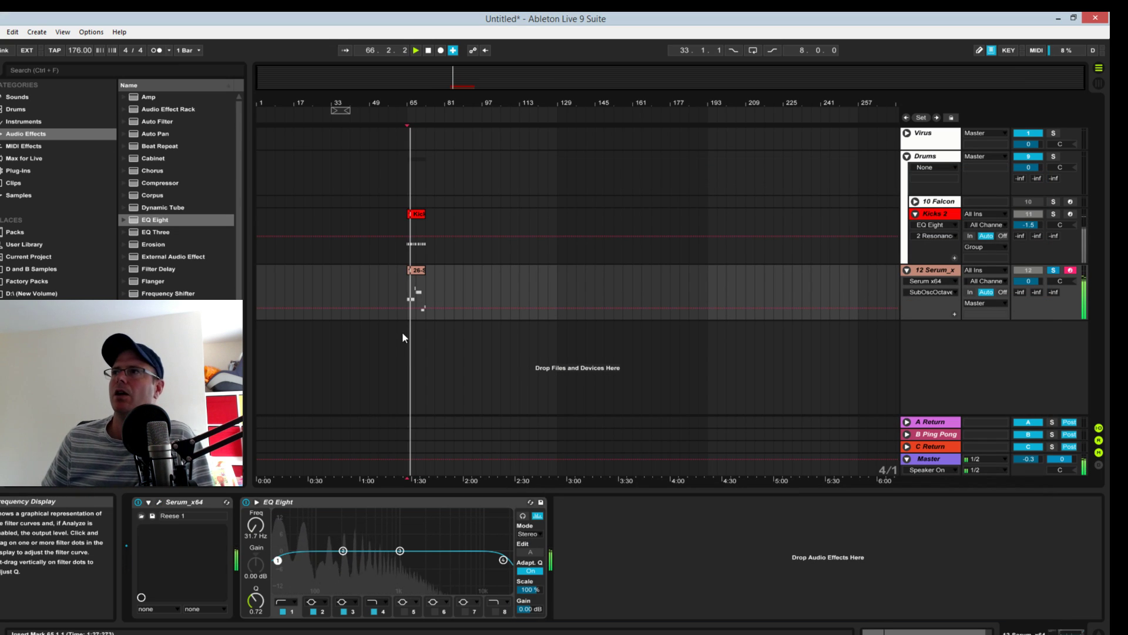
key(space)
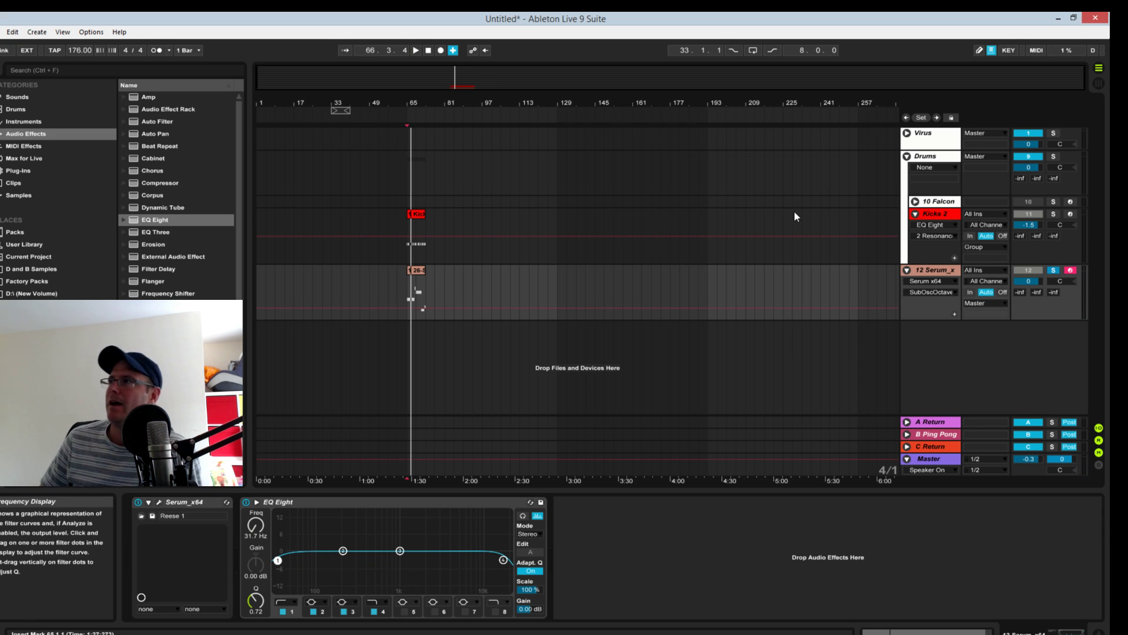
click(941, 226)
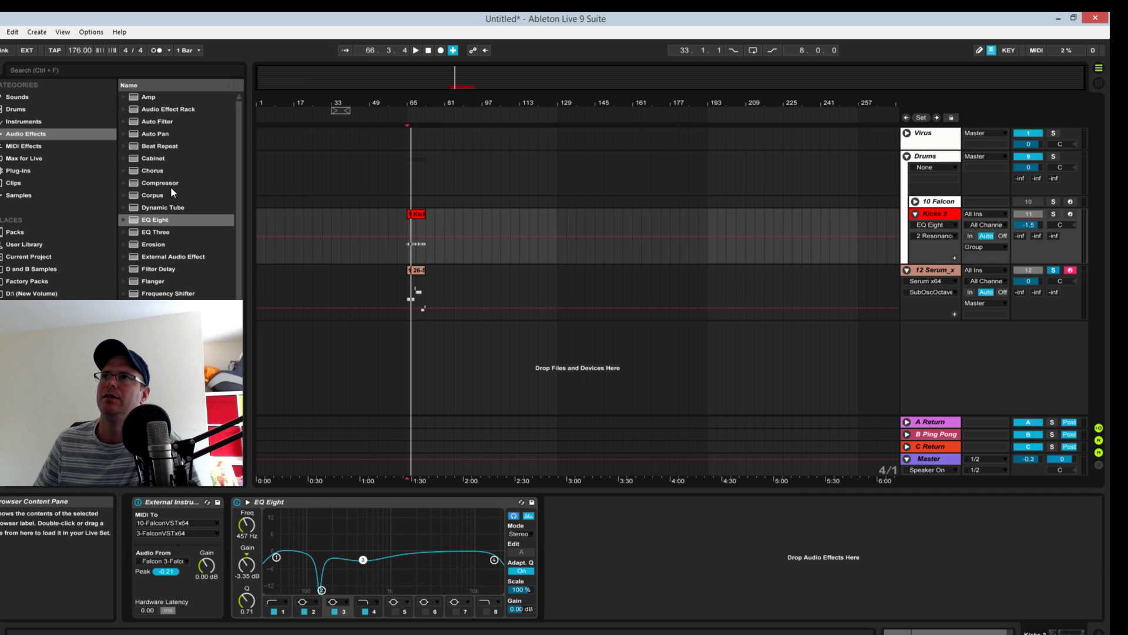
drag(171, 185, 839, 273)
drag(926, 276, 925, 275)
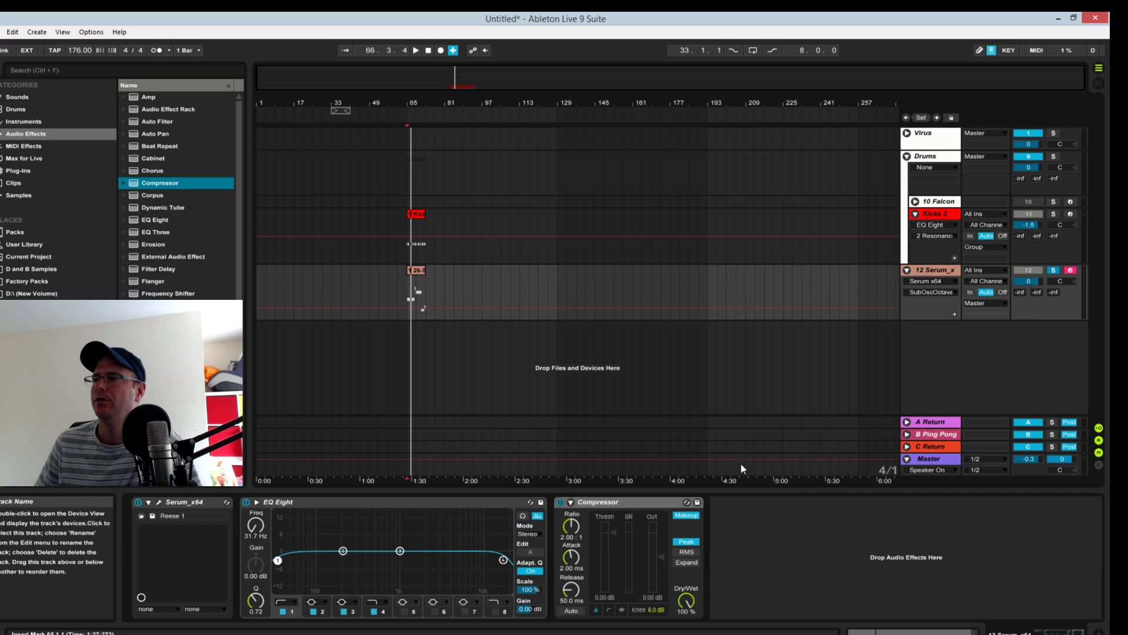
Step: Sidechain the Compressor from Kicks 2 with the sidechain EQ on and its frequency raised
click(570, 502)
click(580, 534)
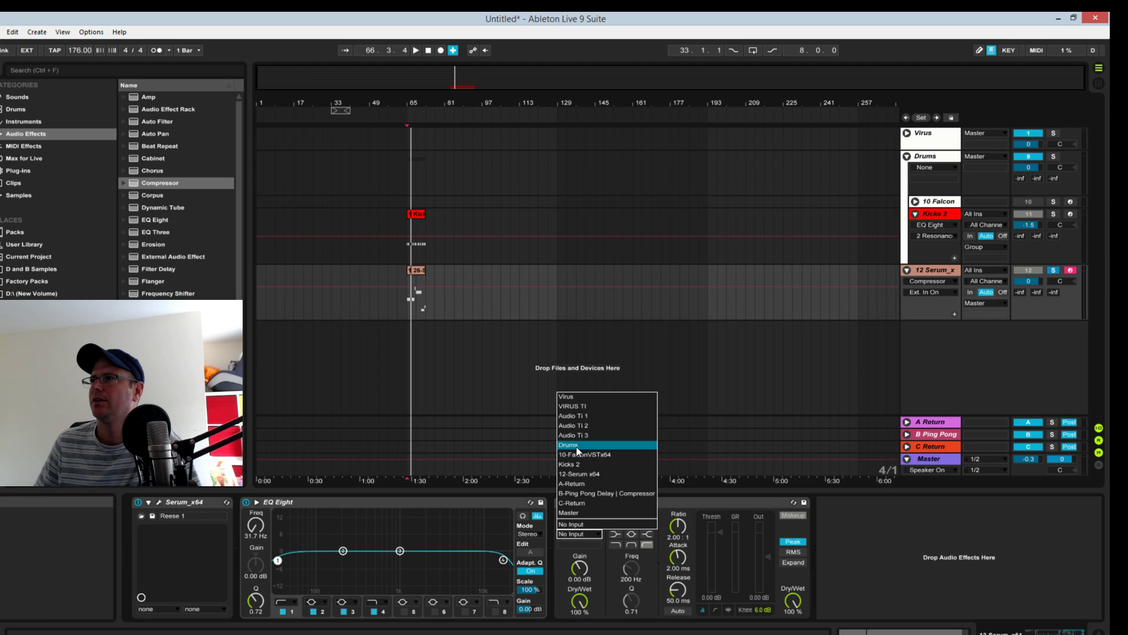
click(578, 464)
click(631, 515)
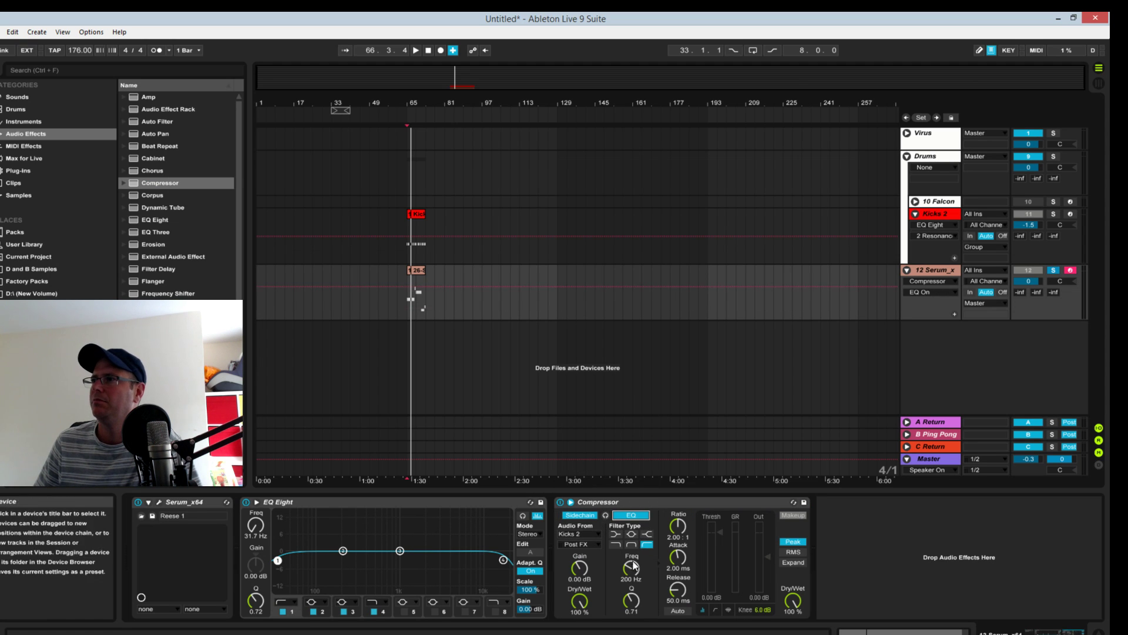
drag(631, 568, 631, 553)
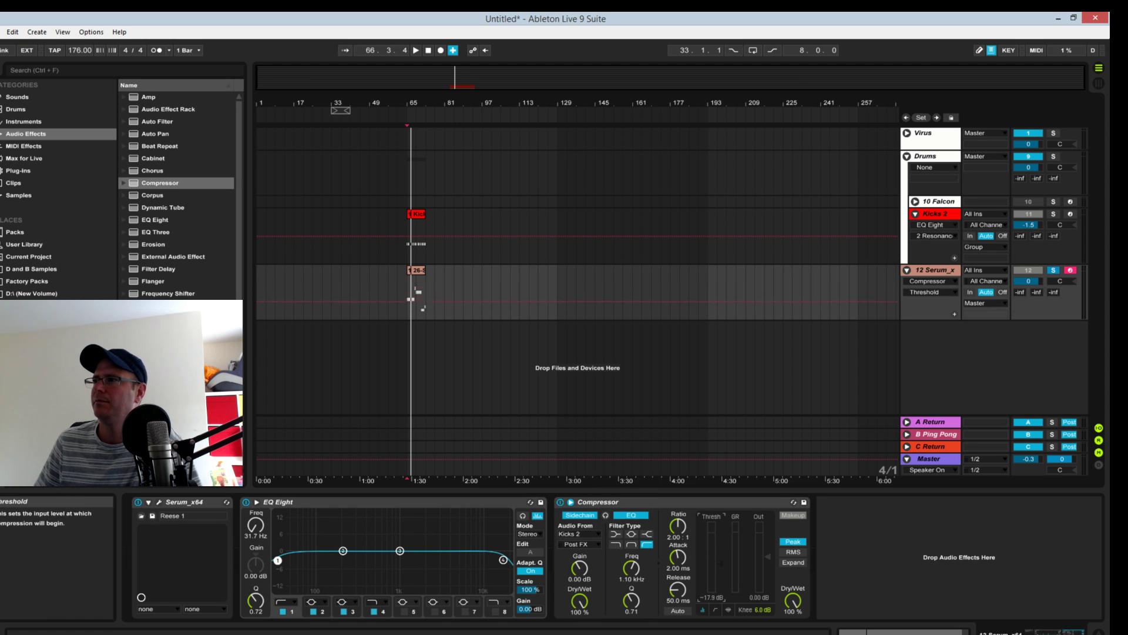
Step: Set the Compressor ratio to 42:1 and the threshold to -53.1 dB
drag(678, 529, 678, 505)
key(space)
click(729, 609)
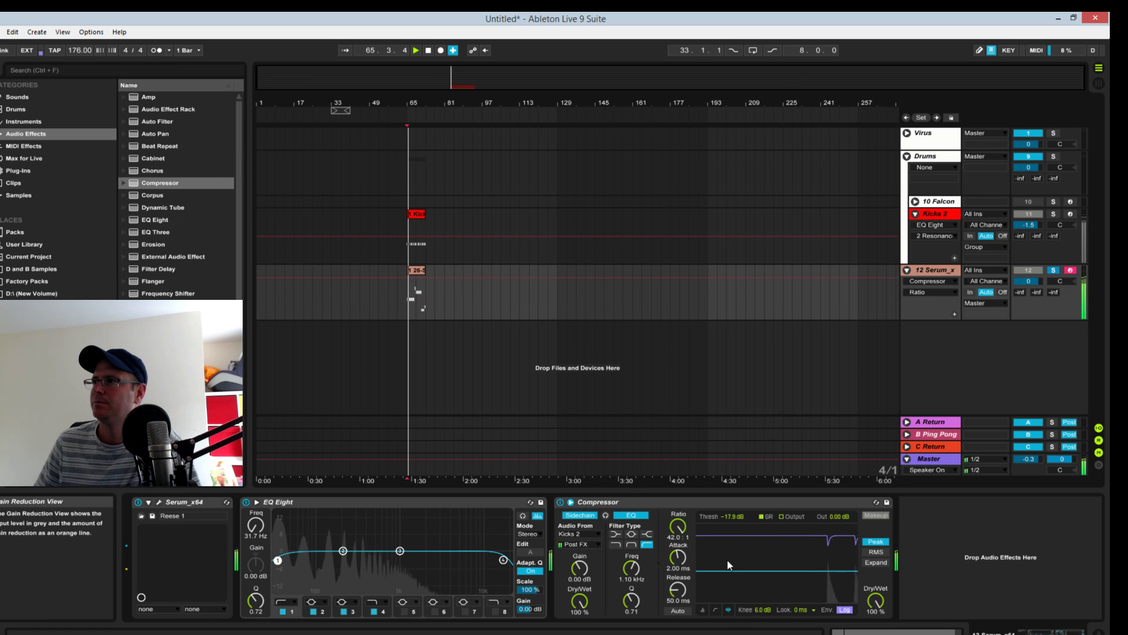
drag(728, 565, 728, 592)
mouse_move(678, 556)
mouse_down()
mouse_move(679, 588)
mouse_move(678, 578)
mouse_up()
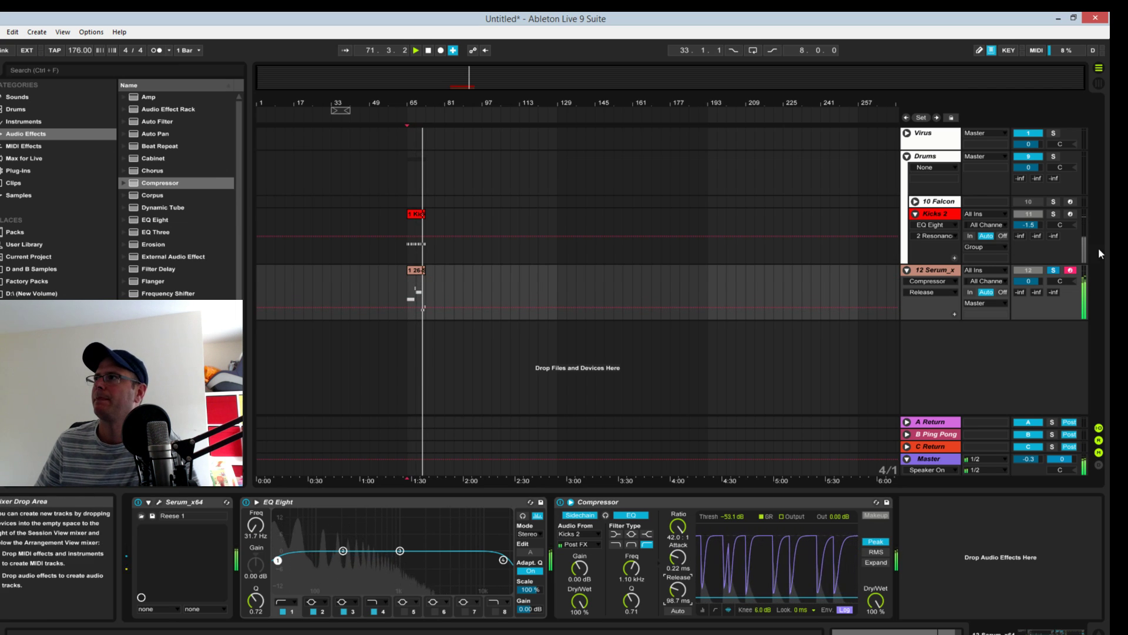
Step: Unsolo the Serum track and play back the mix
click(1053, 269)
key(space)
key(space)
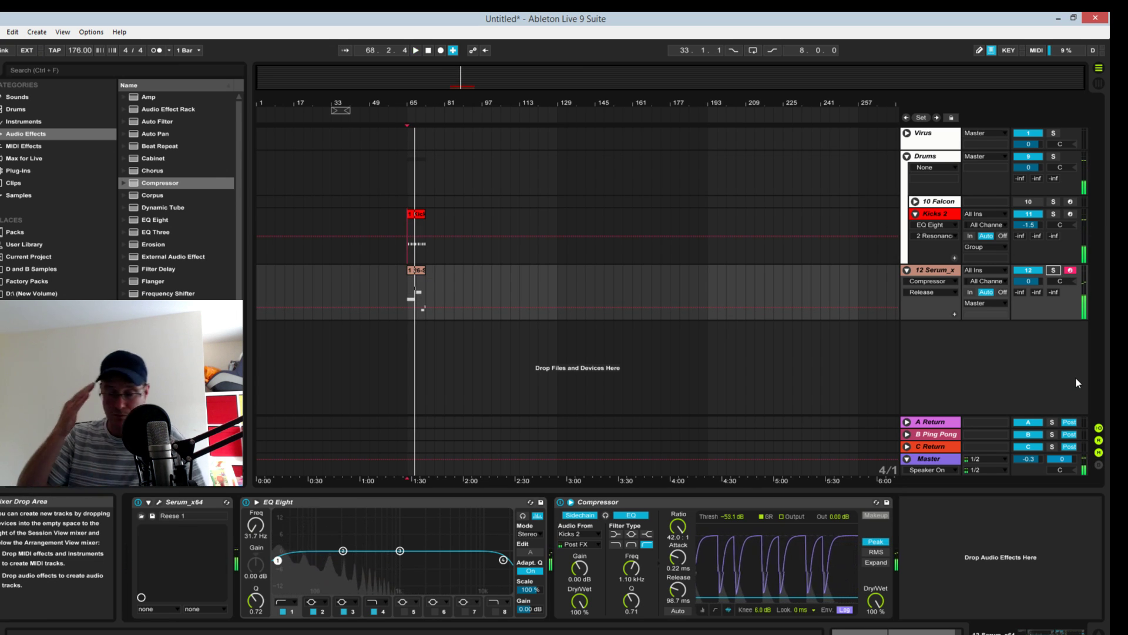
key(space)
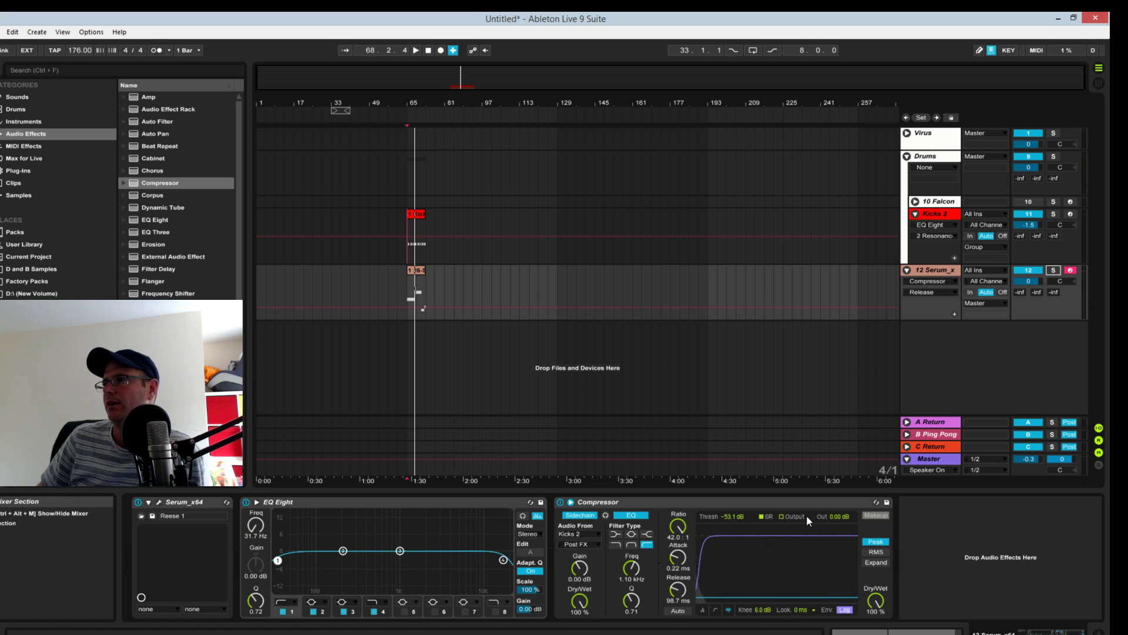
Step: Delete the Serum track's Compressor and open the iZotope folder under browser Plug-ins
right_click(734, 506)
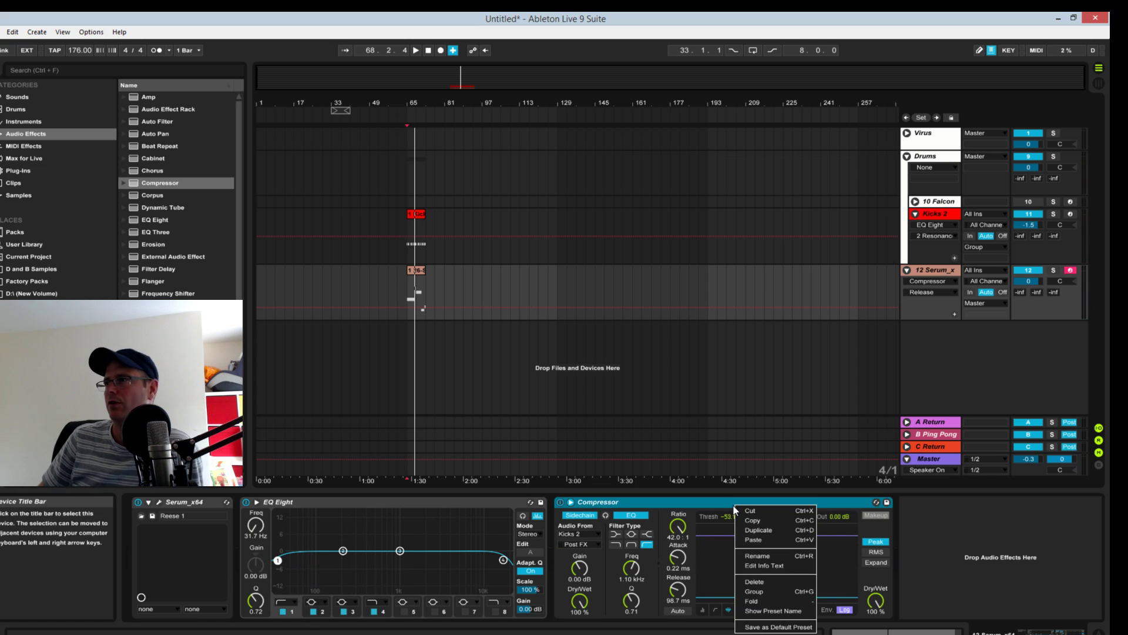
click(763, 580)
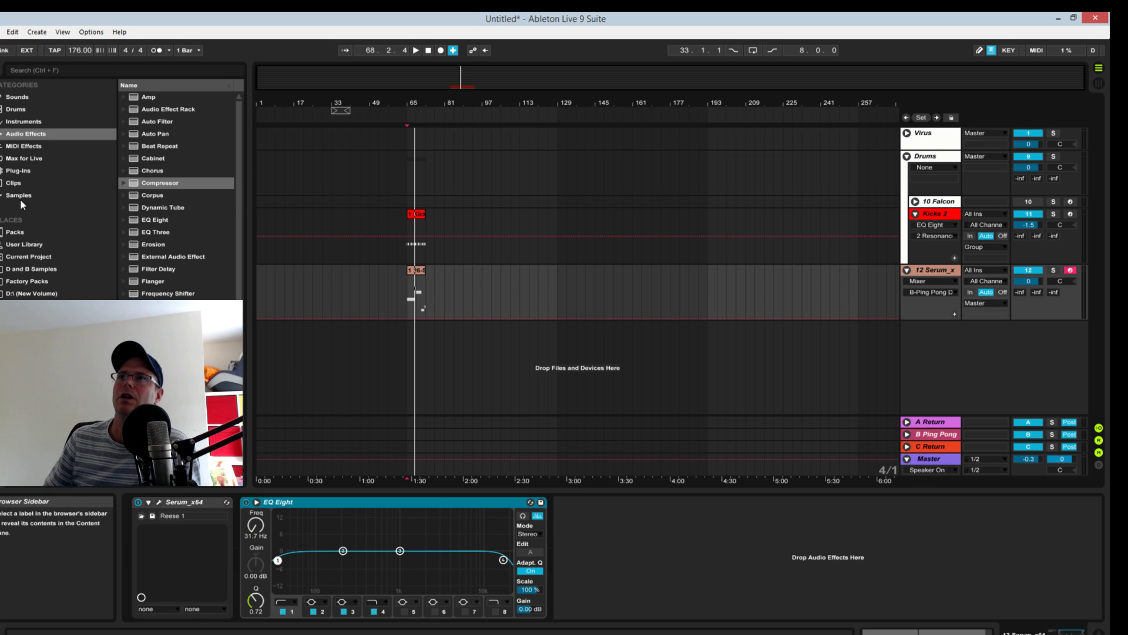
click(18, 171)
click(130, 235)
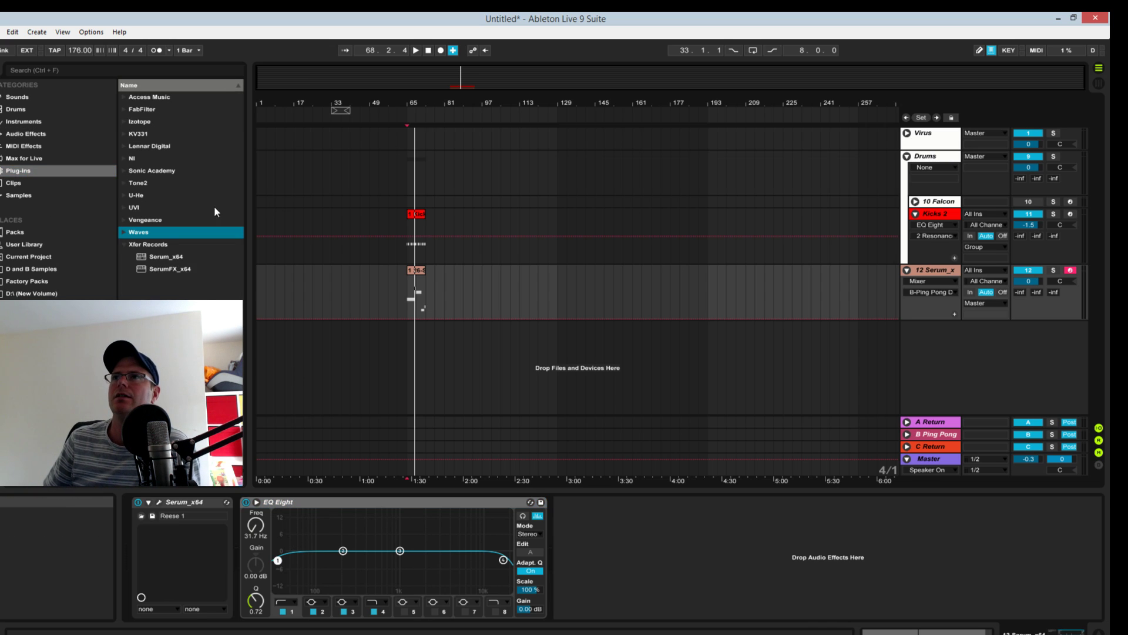
click(125, 124)
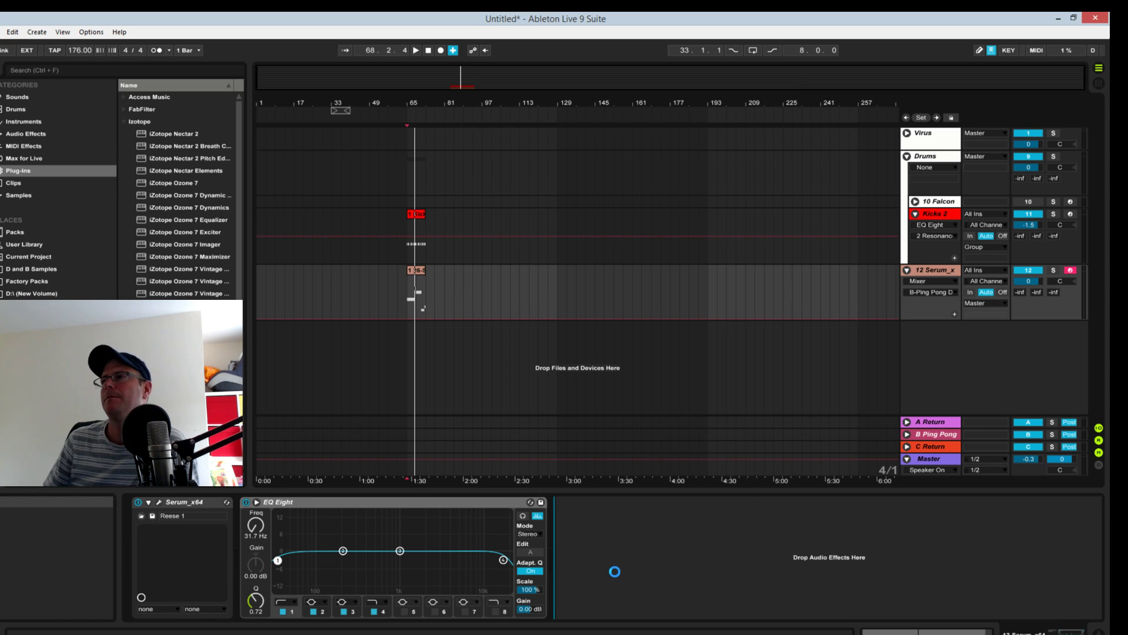
Step: Drop Neutron onto the Serum bass track and rename its instance 'Bass'
drag(616, 576, 617, 567)
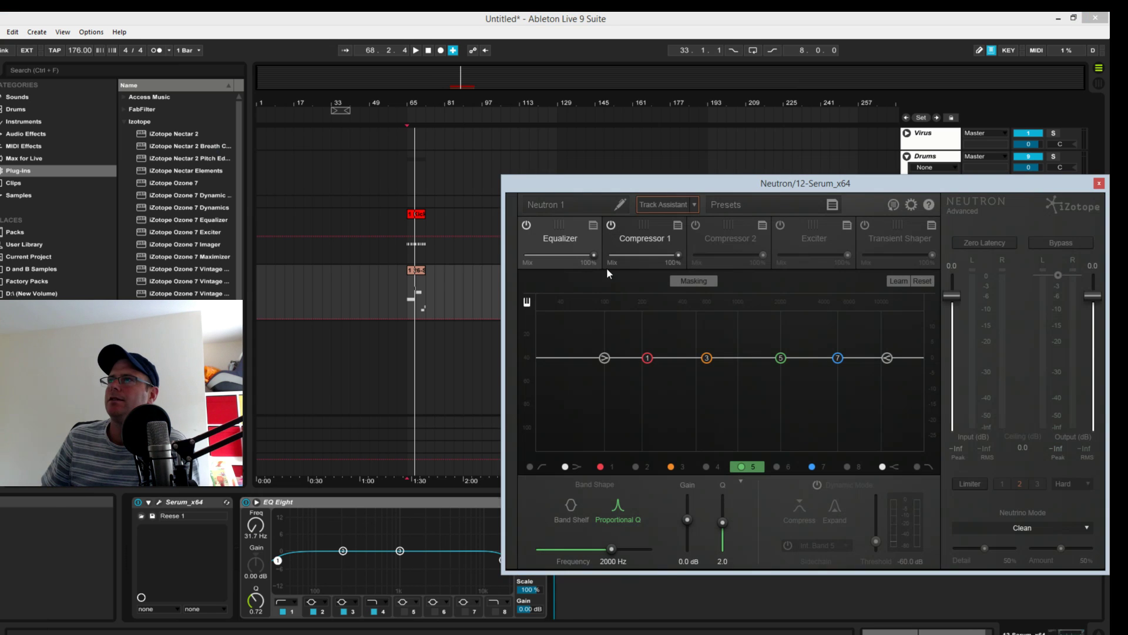
drag(620, 182, 537, 127)
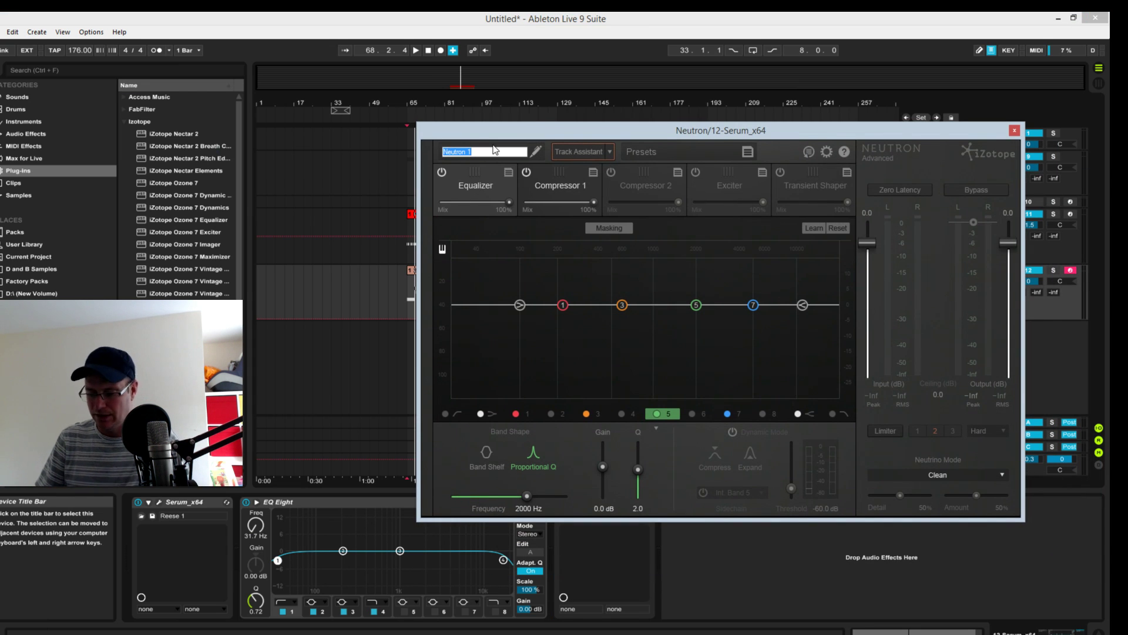
key(BackSpace)
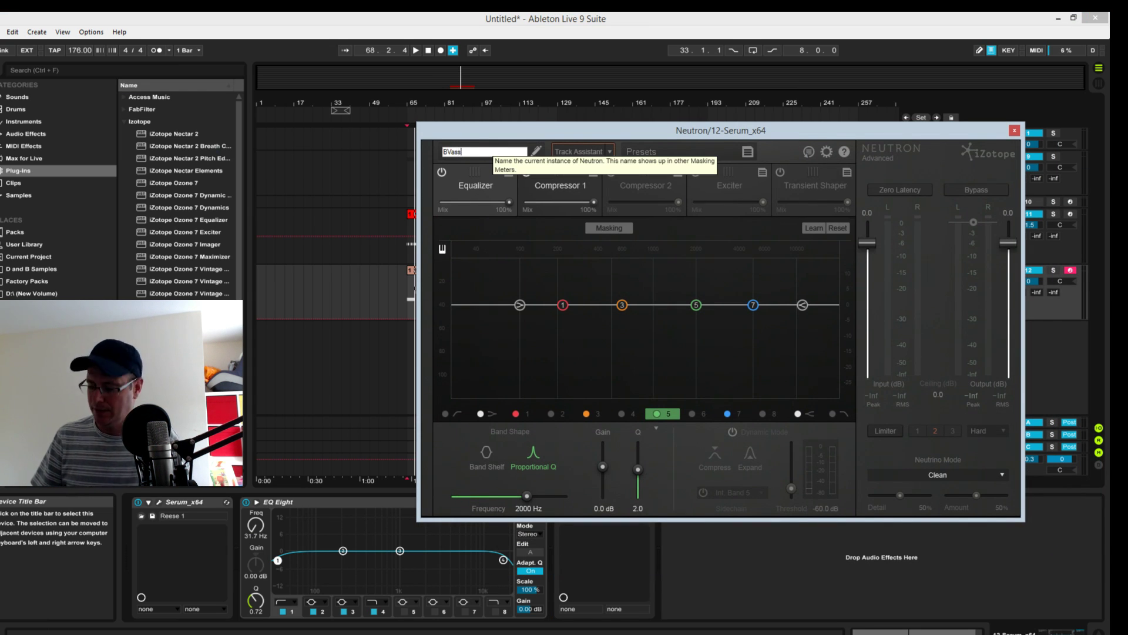
text(Bass)
key(Return)
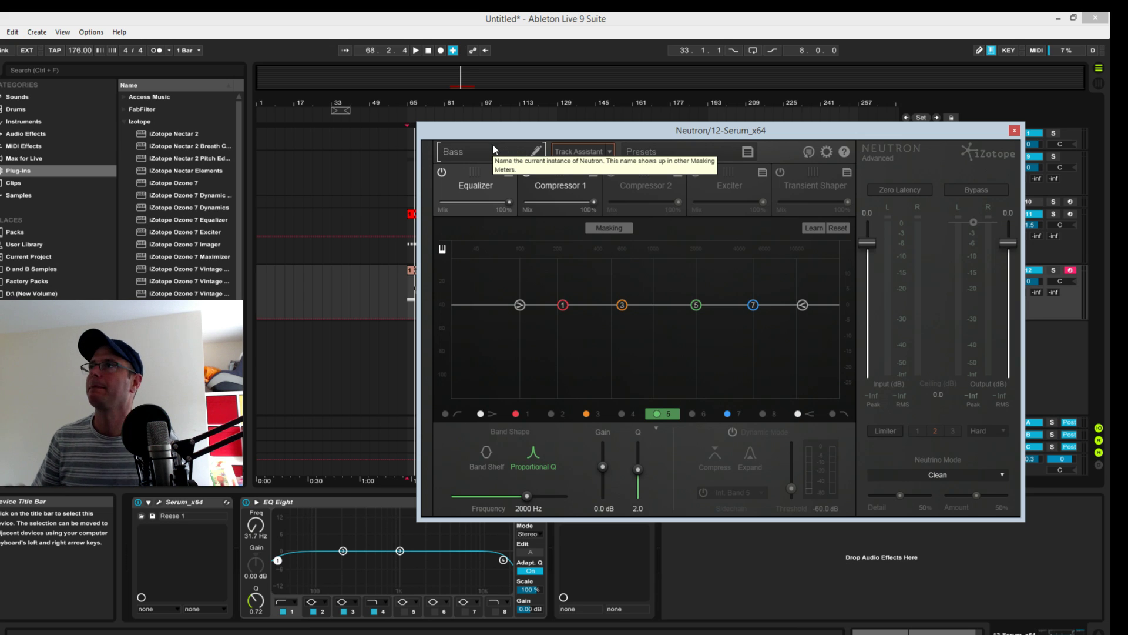
drag(982, 138, 883, 437)
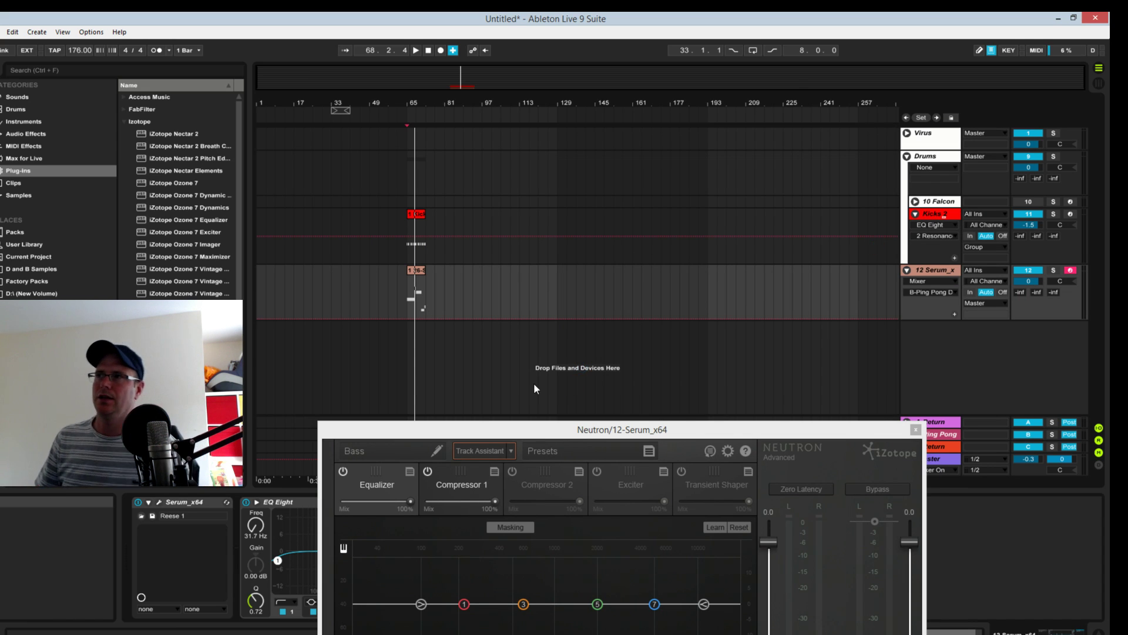
Step: Rename the Kicks 2 track's Neutron instance to 'Kick'
key(Up)
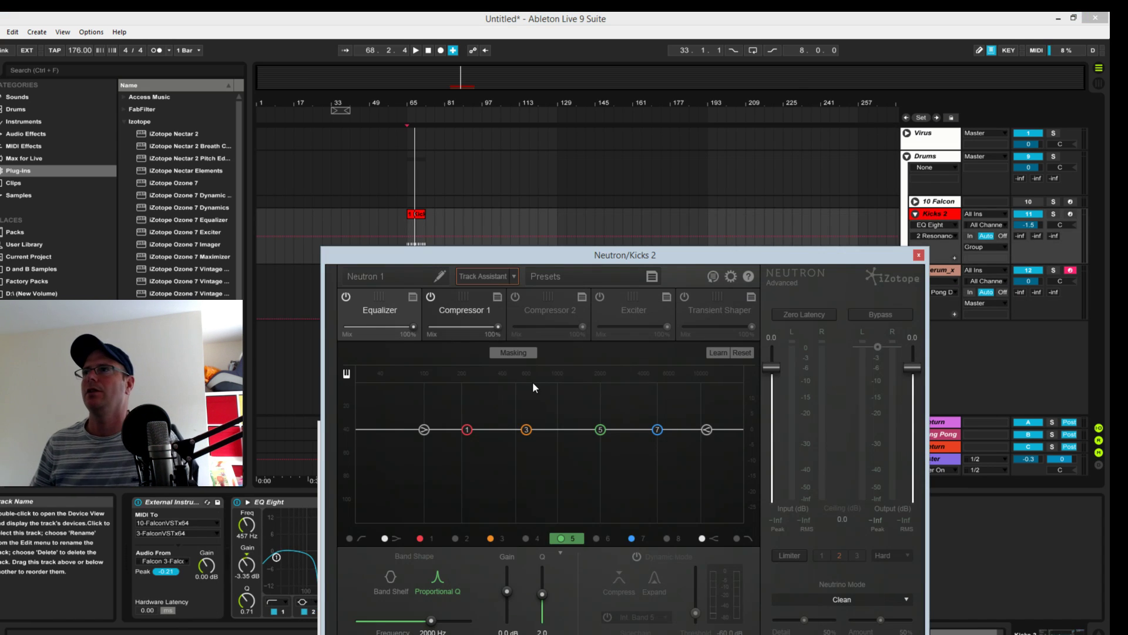
double_click(410, 275)
text(Ki)
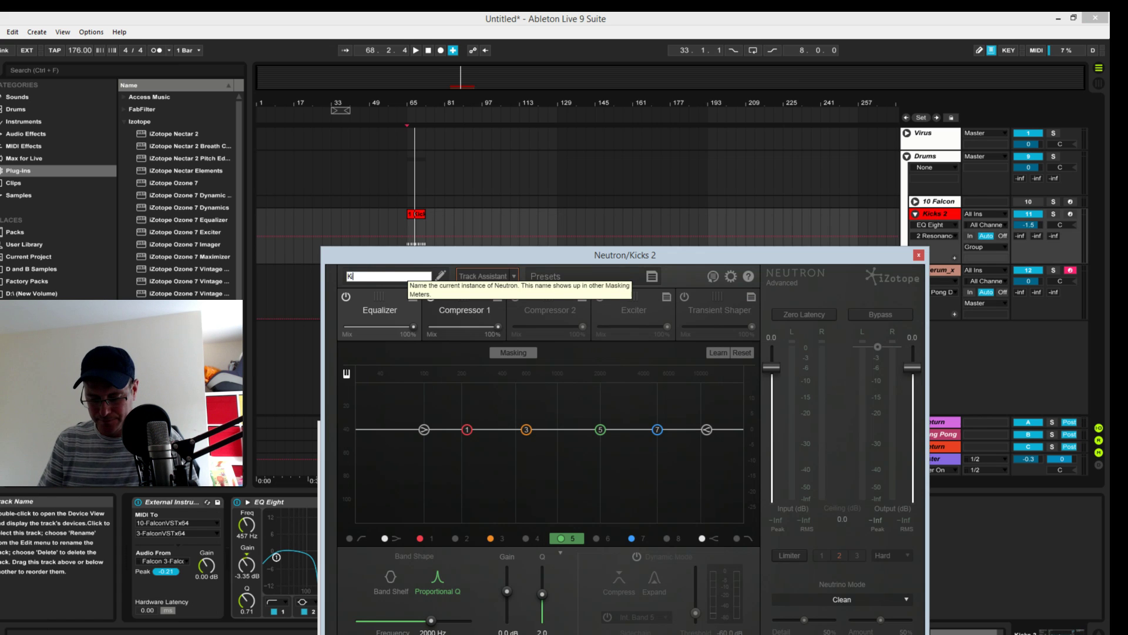
key(Return)
Step: Arrange the Kick and Bass Neutron windows side by side and enable masking on Bass
key(space)
drag(606, 253, 208, 200)
drag(646, 429, 928, 119)
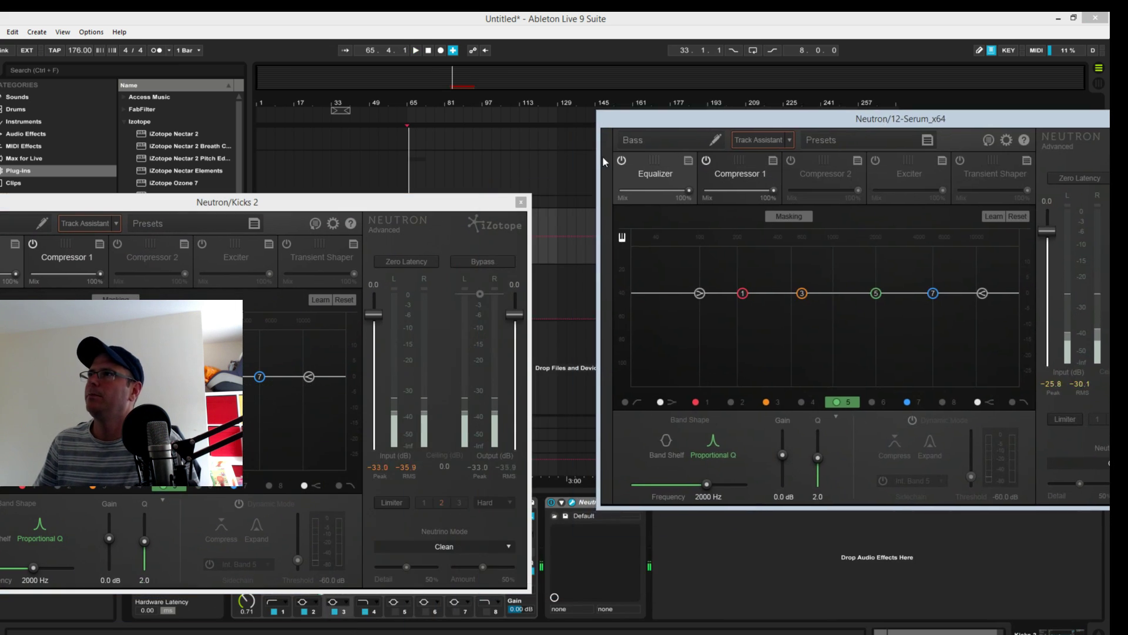
drag(452, 208, 502, 99)
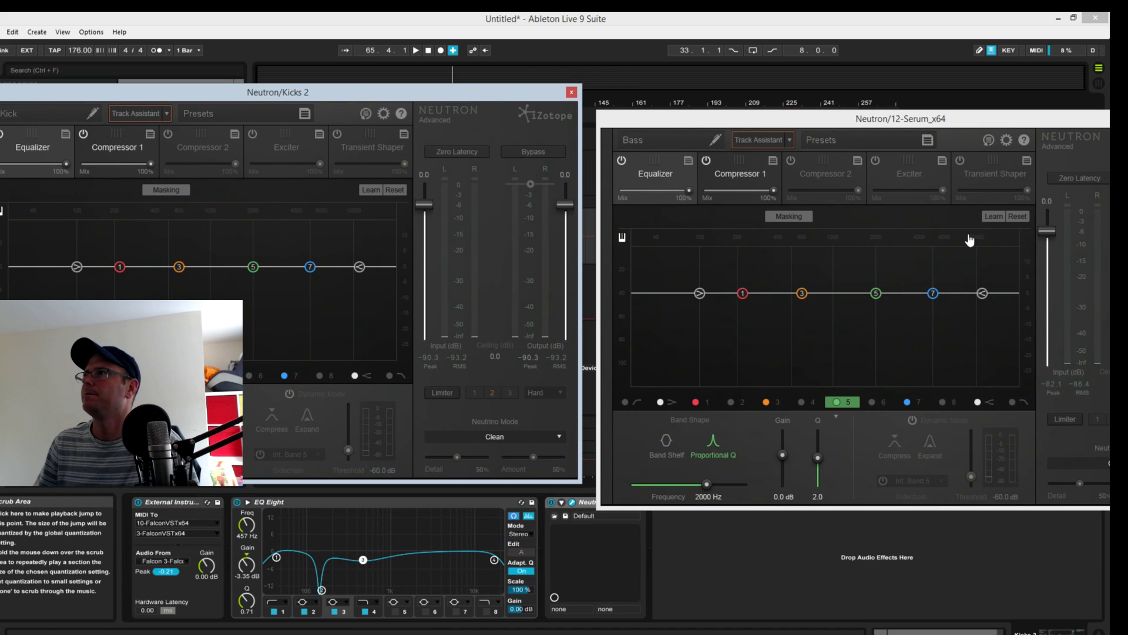
click(787, 216)
Step: Compare the Bass Neutron against Kick, bring its window fully into view, and listen to the masking
click(854, 226)
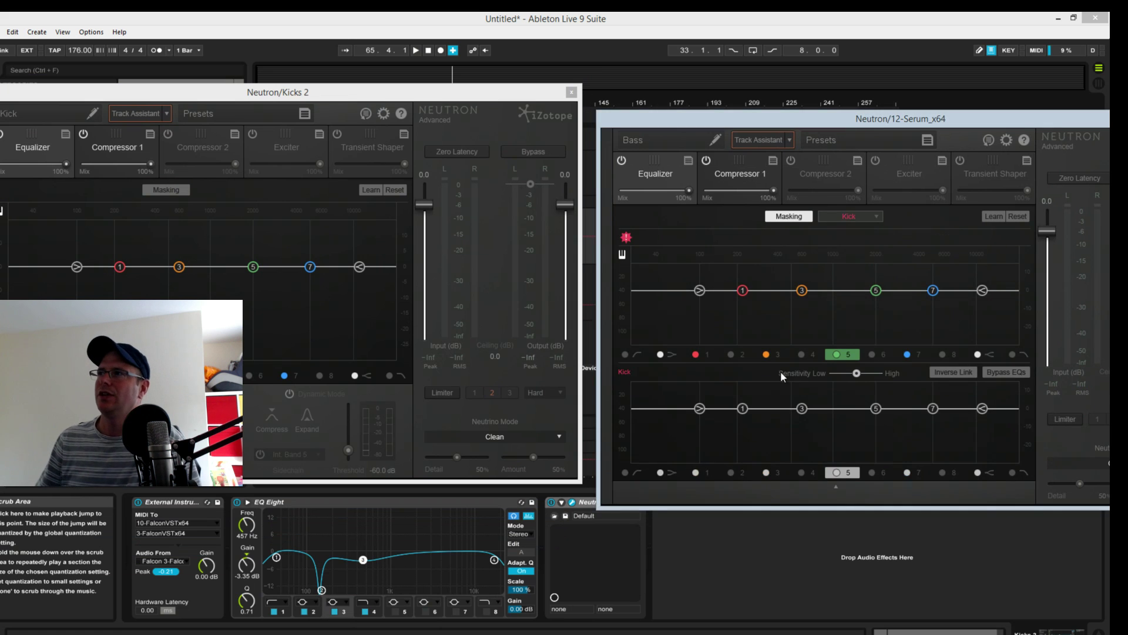
key(space)
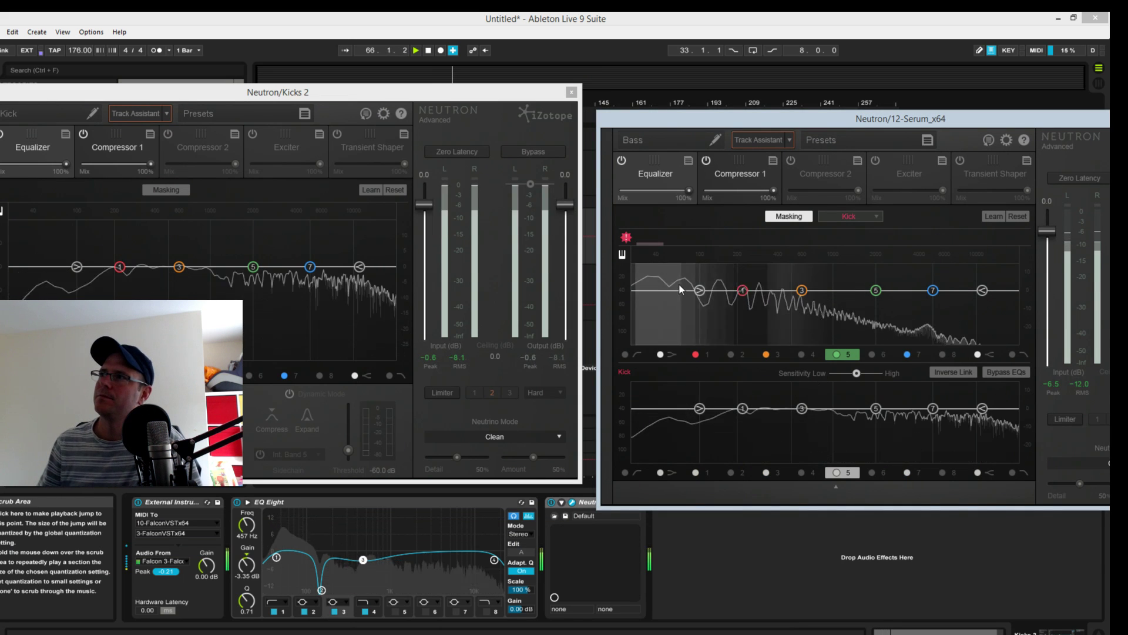
key(space)
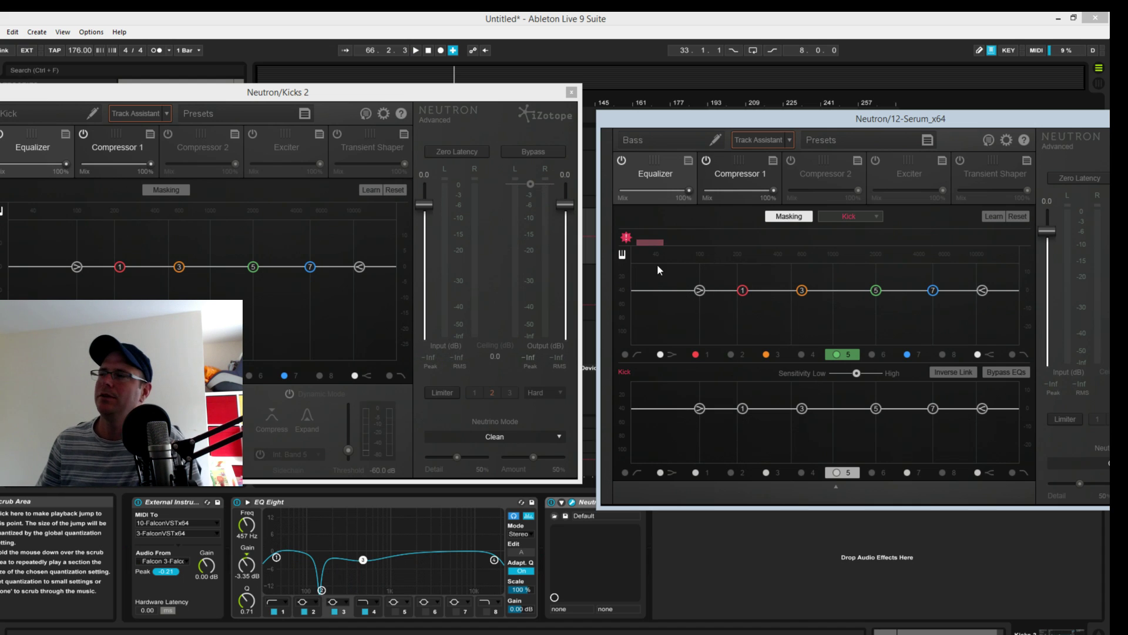
drag(727, 129, 591, 91)
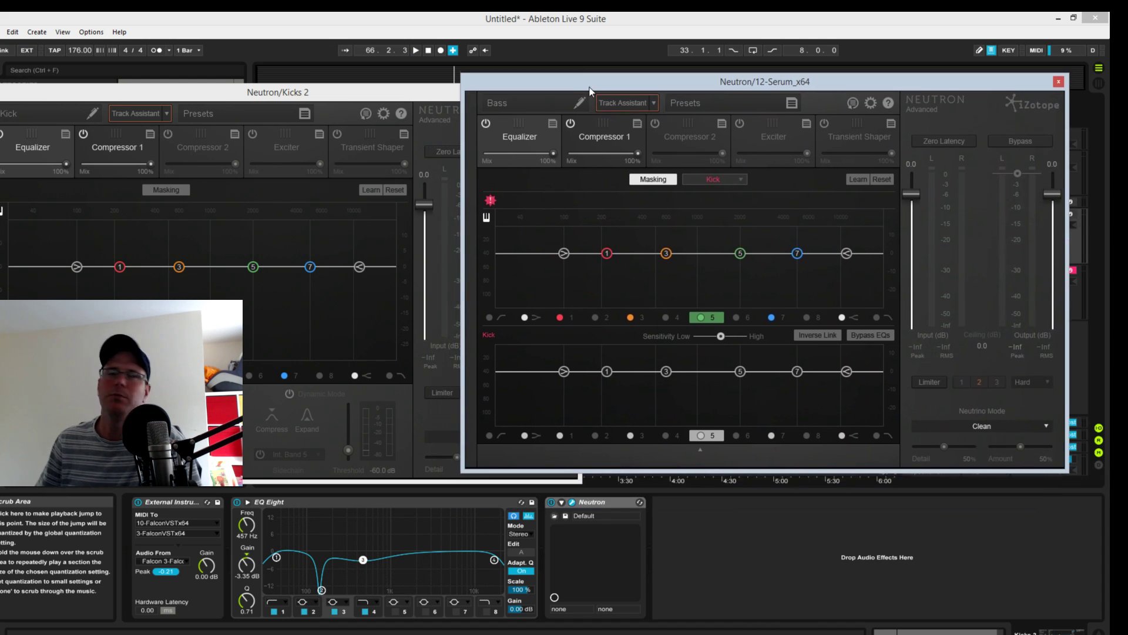
key(space)
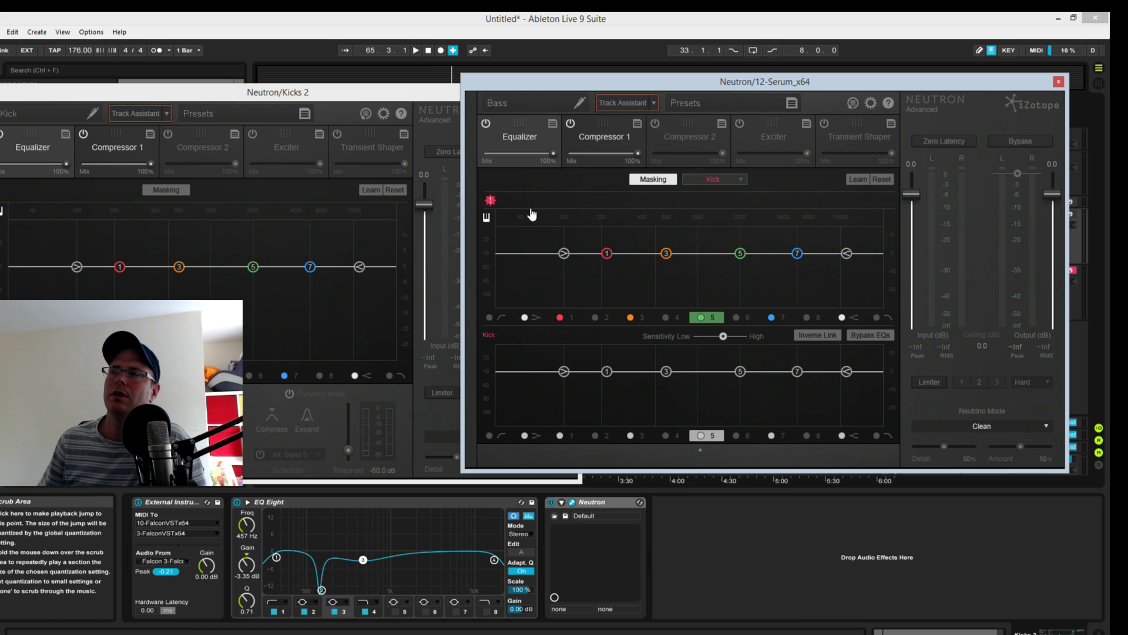
key(space)
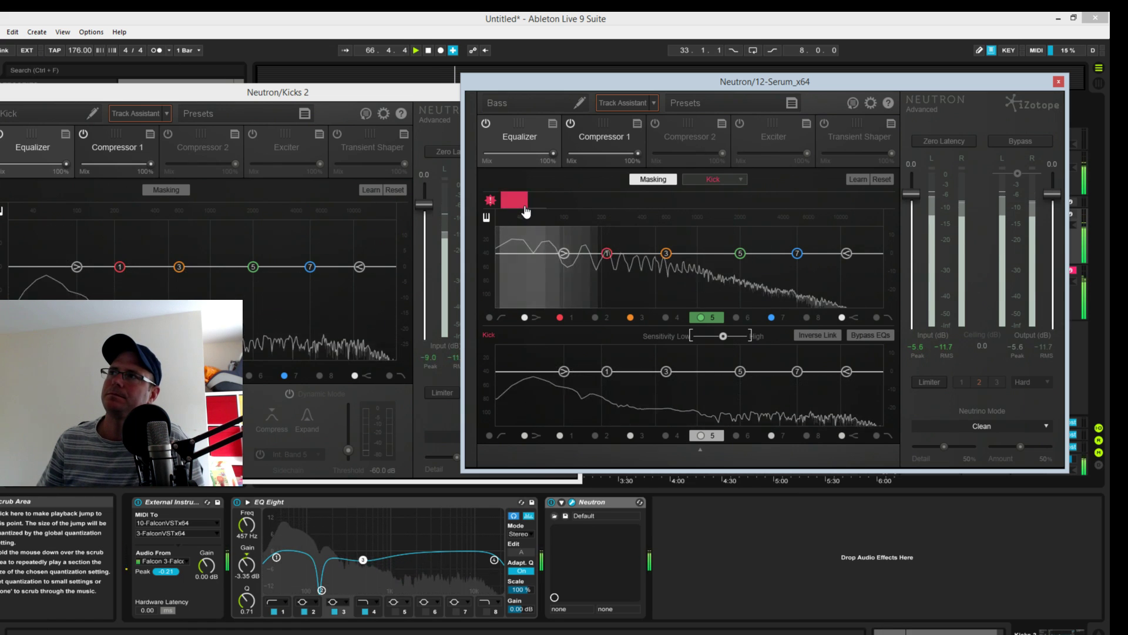
key(space)
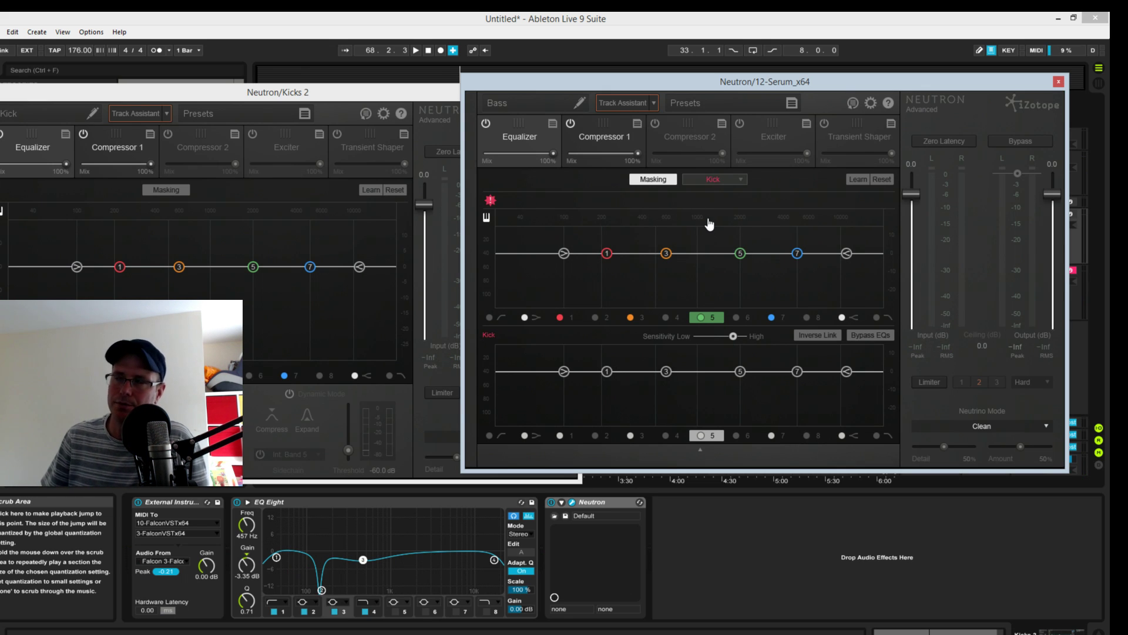
key(space)
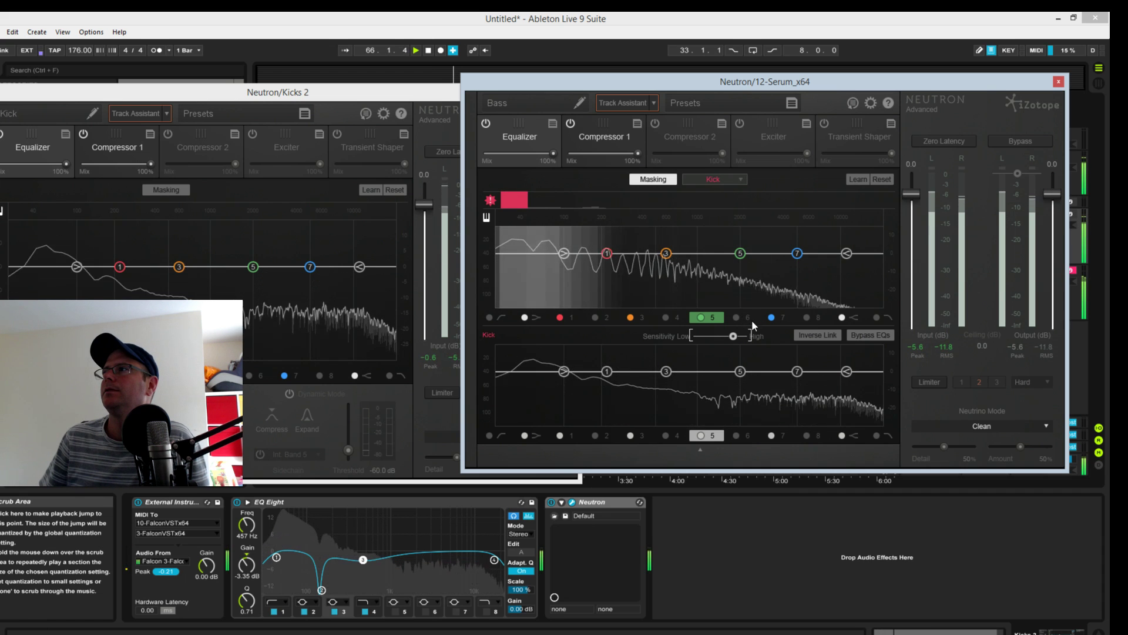
Step: Adjust the masking sensitivity up then down, then move the Bass's lowest band to about 36 Hz
drag(733, 336, 747, 336)
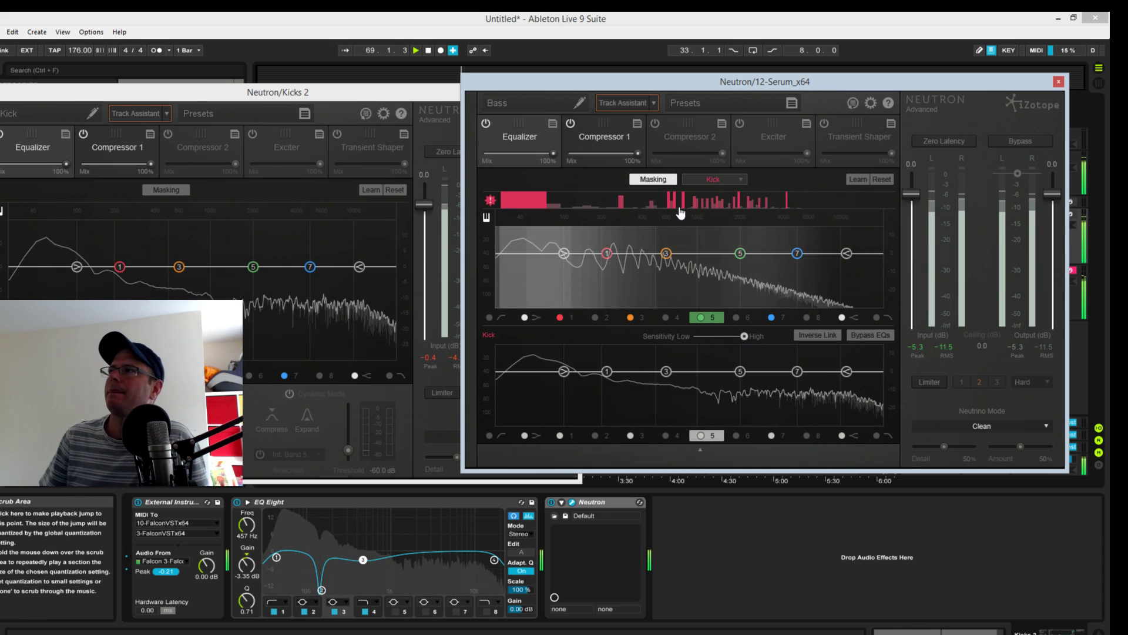
key(space)
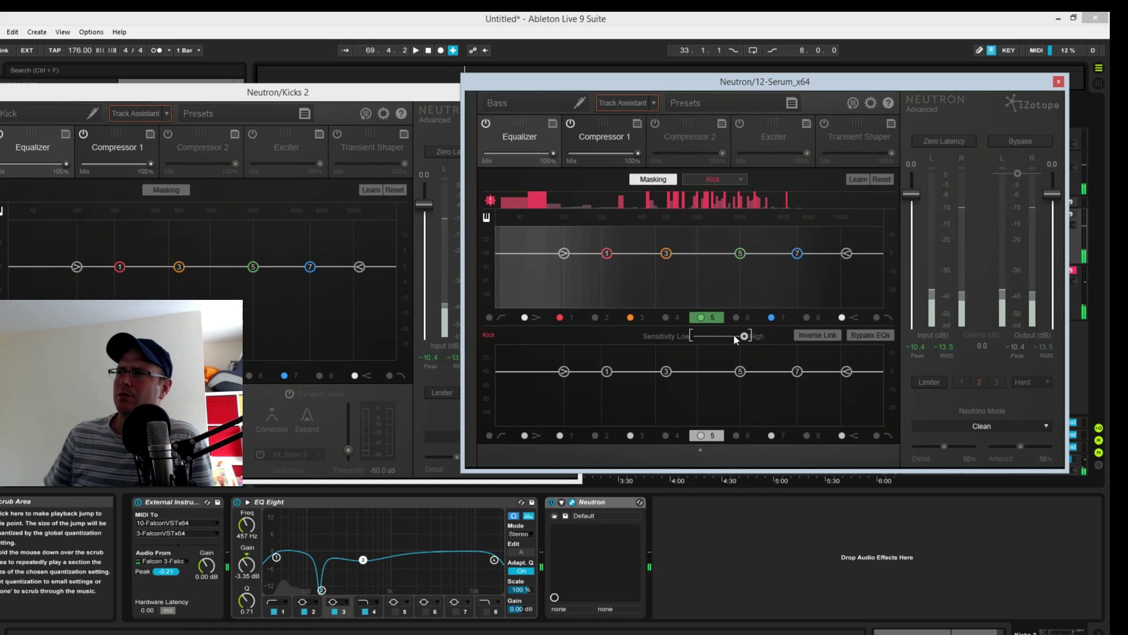
drag(744, 335, 721, 338)
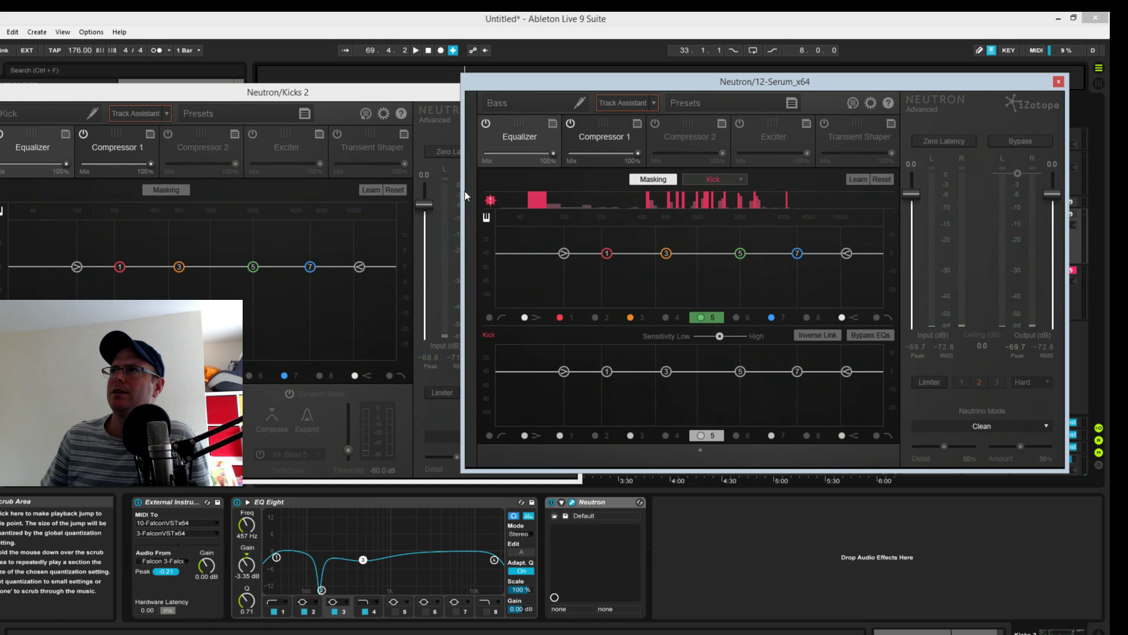
key(space)
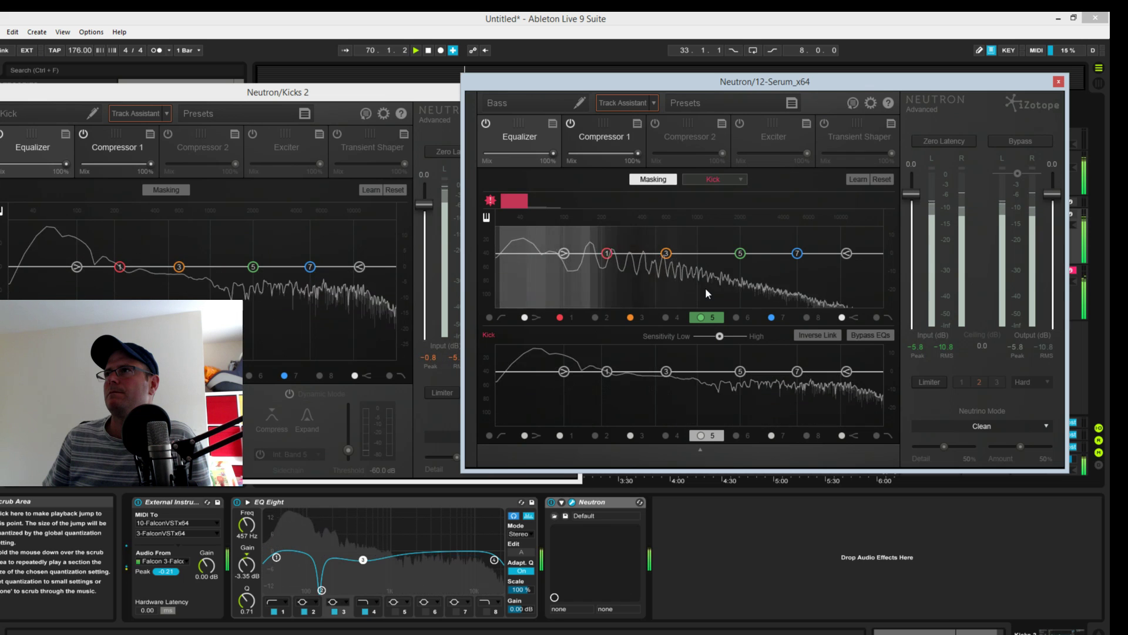
key(space)
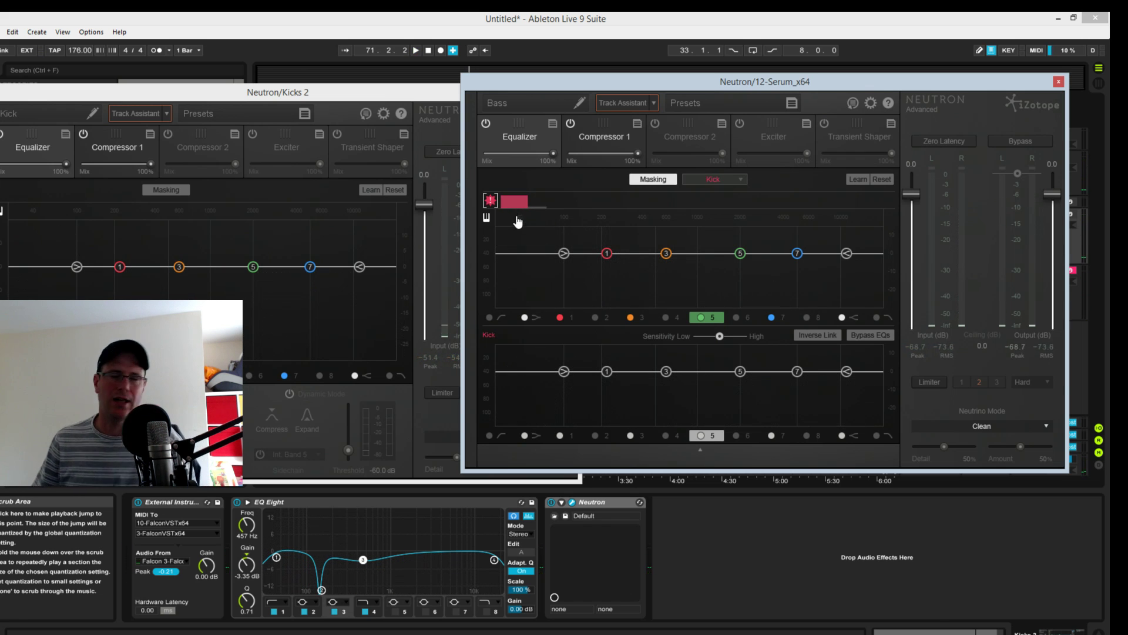
drag(564, 258, 506, 253)
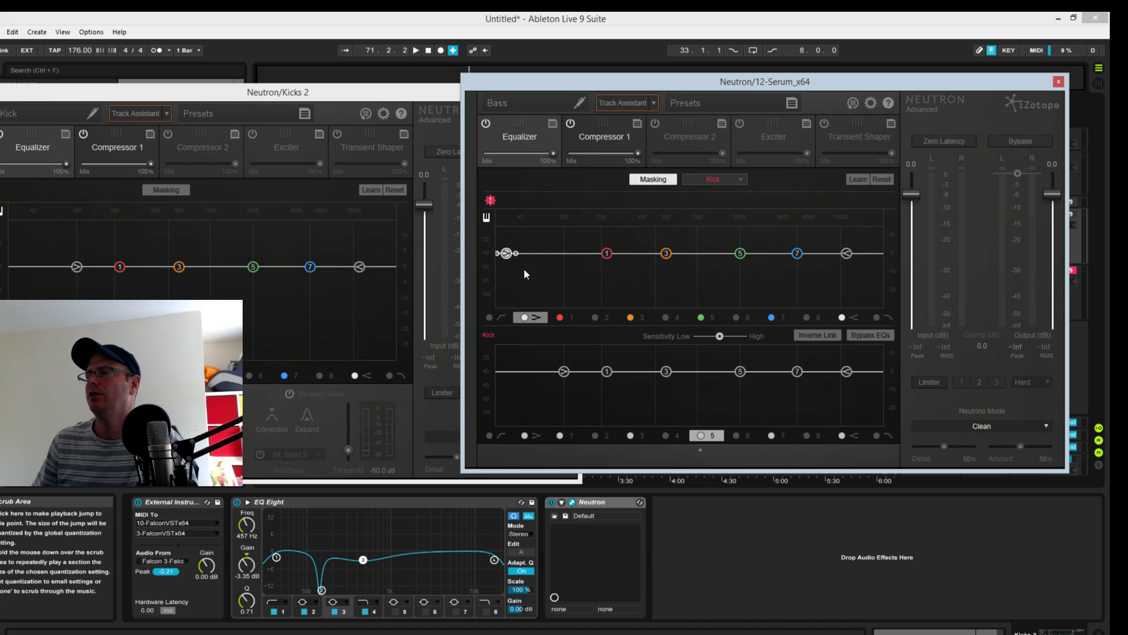
Step: Pull the Bass's 35 Hz low shelf down to -20.6 dB and show its band settings
drag(507, 259, 516, 292)
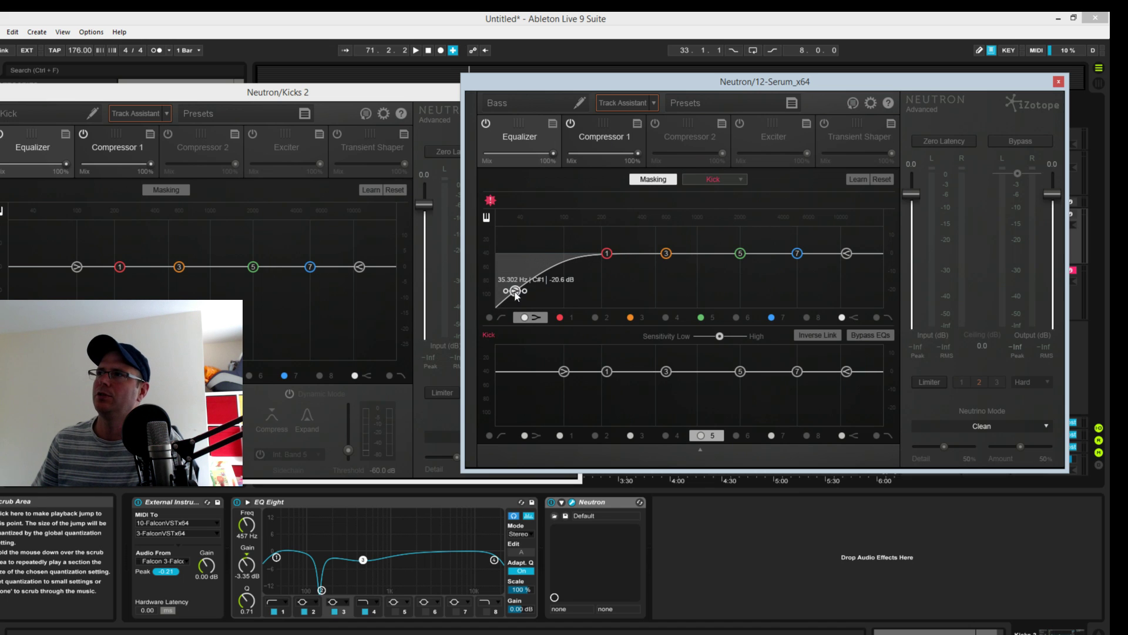
key(space)
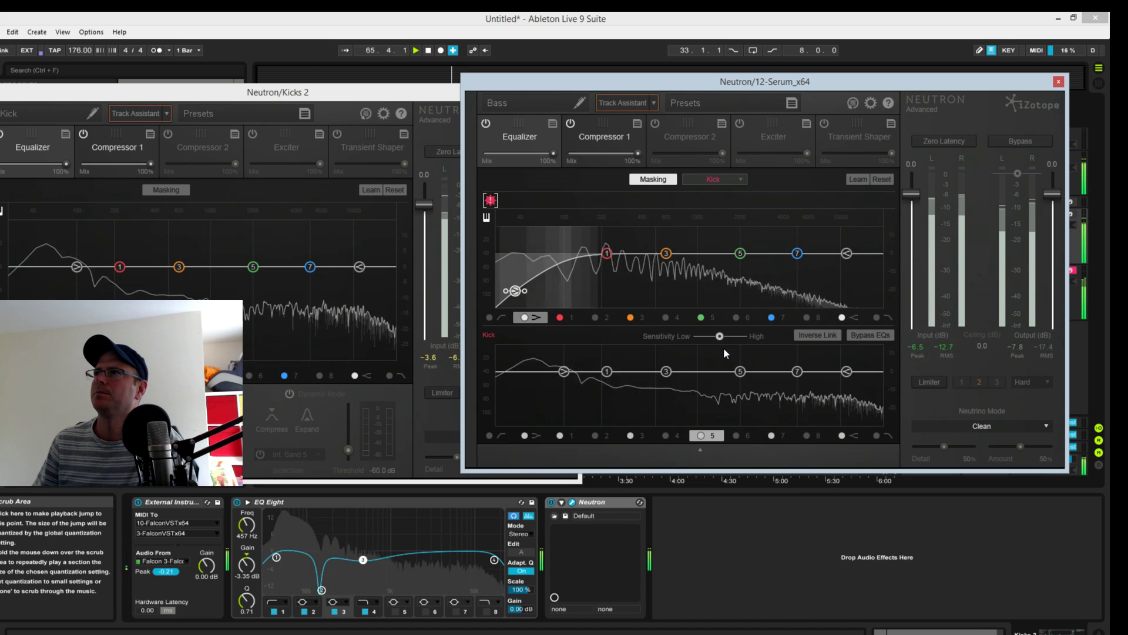
key(space)
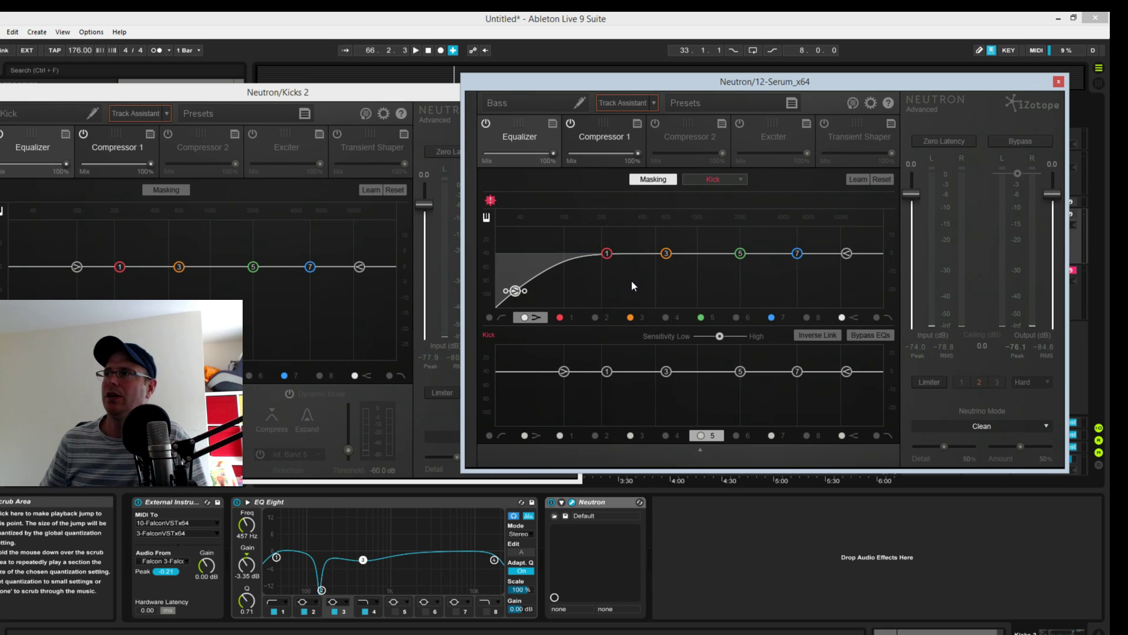
click(700, 452)
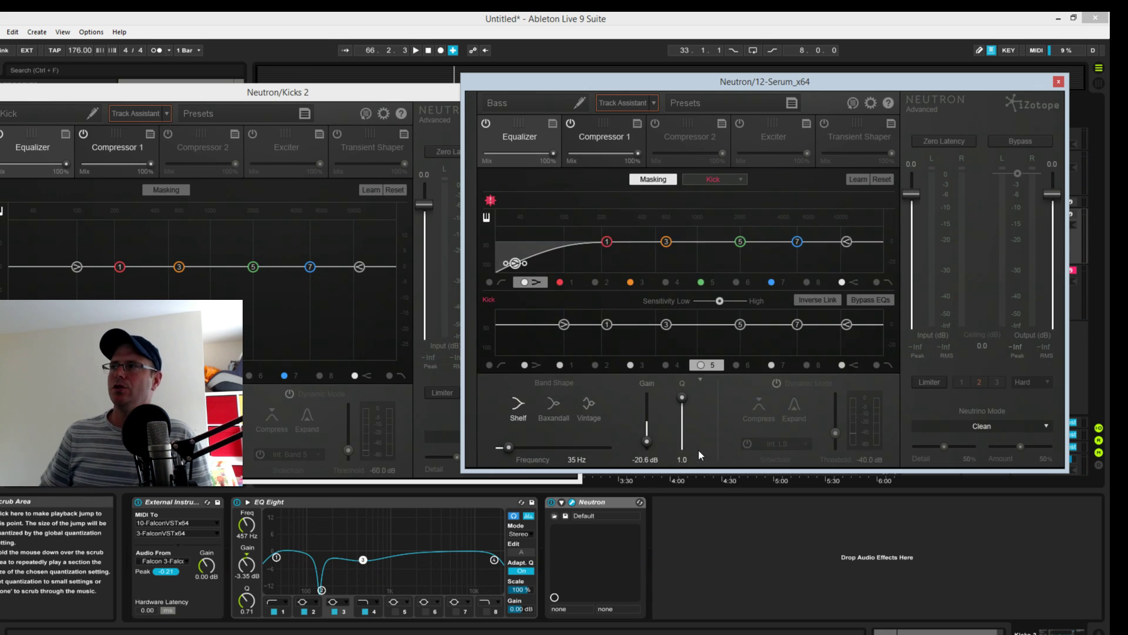
click(701, 386)
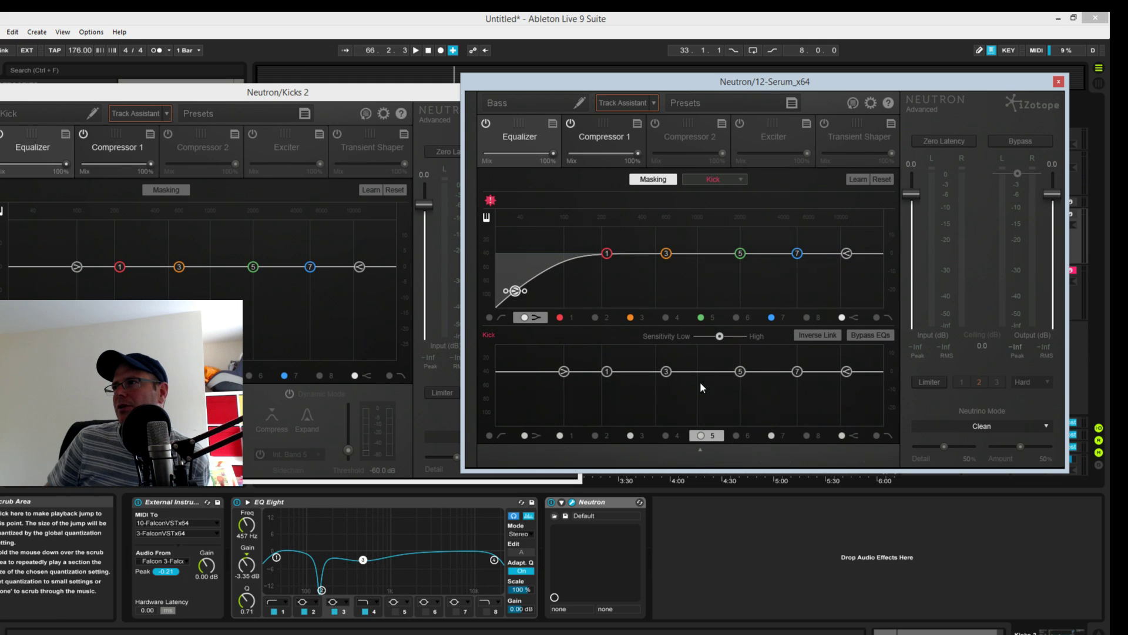
click(700, 452)
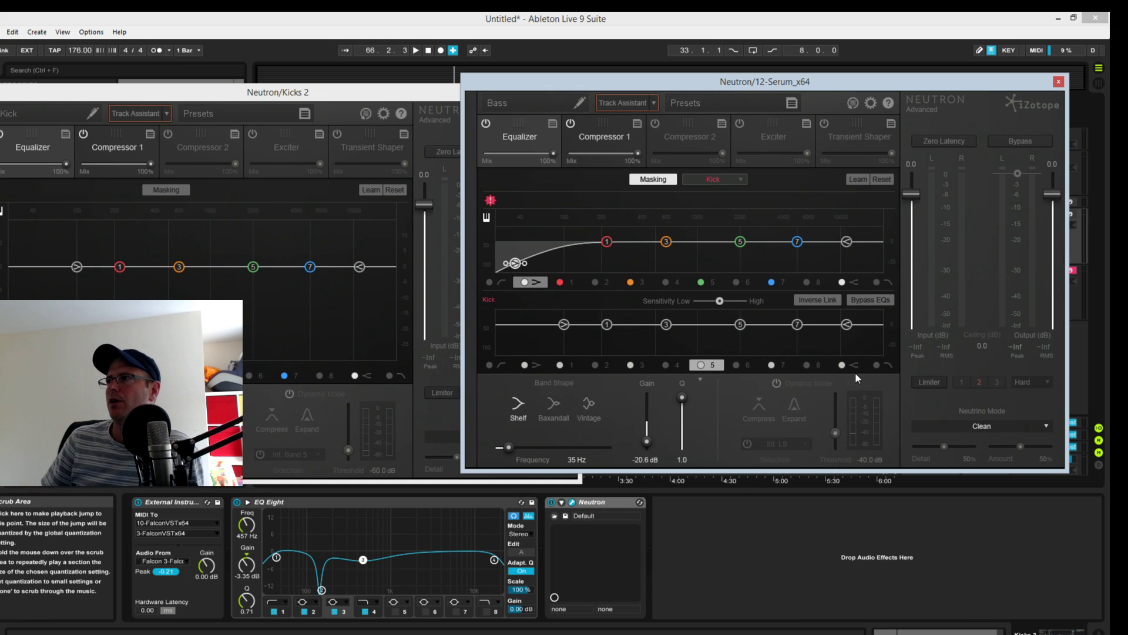
Step: Put the low shelf in dynamic mode, sidechained from Int. Band 1, and hear the ducking
click(776, 383)
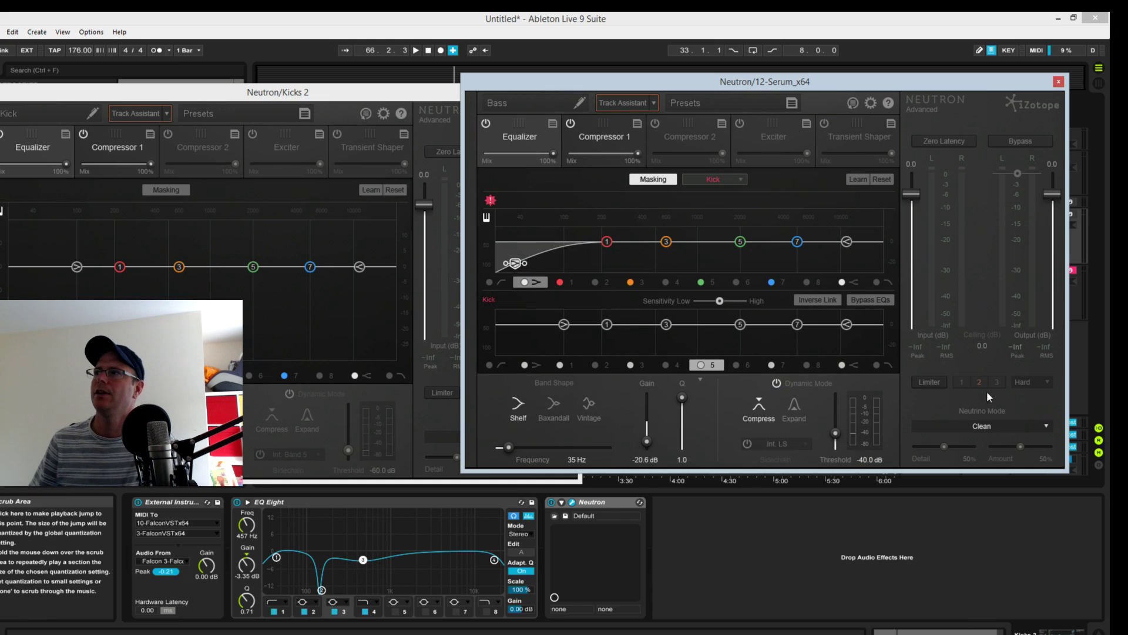
key(space)
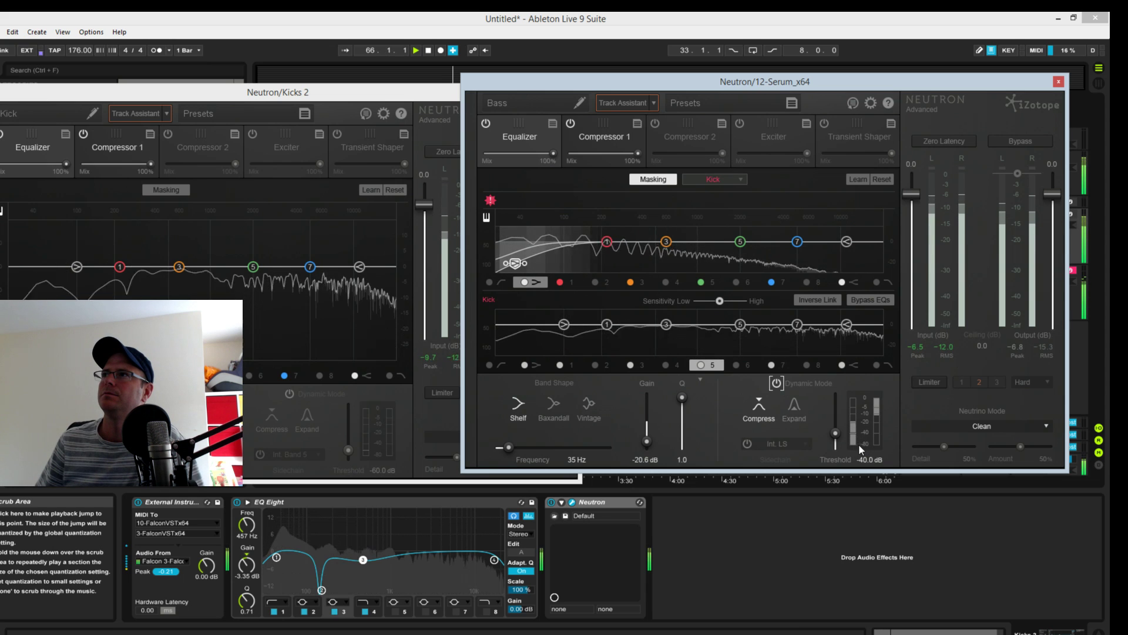
key(space)
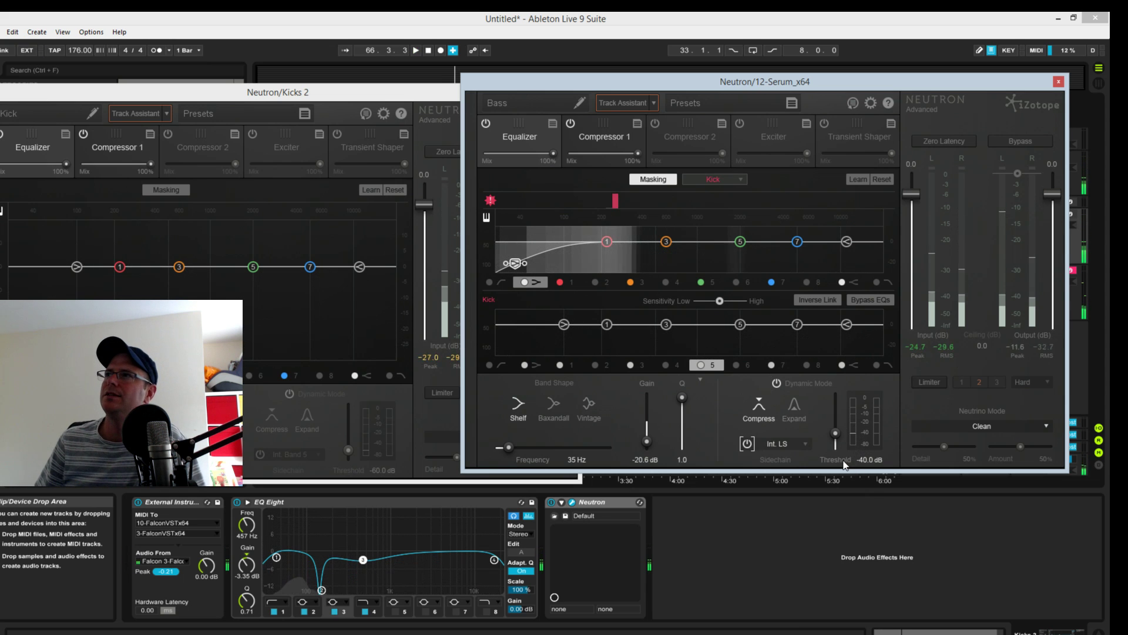
key(space)
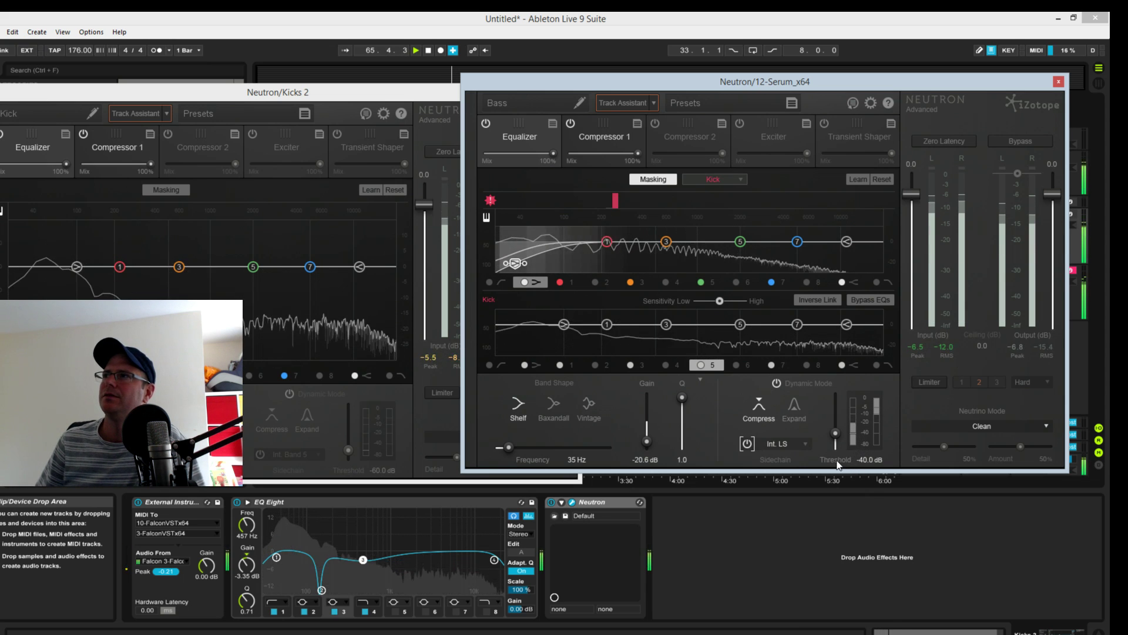
key(space)
click(806, 445)
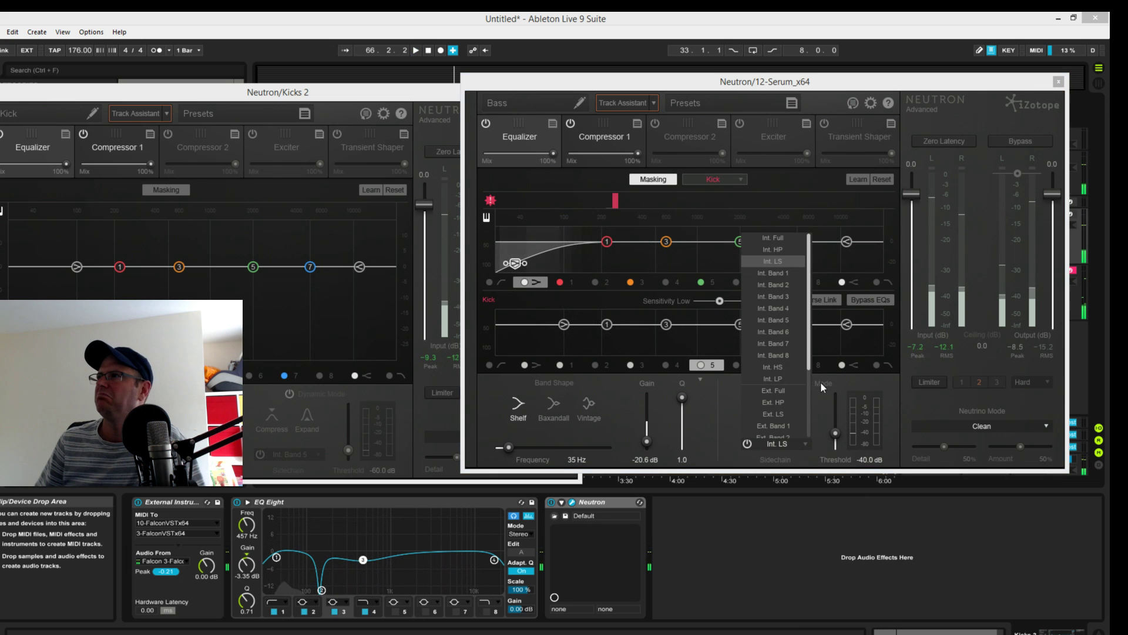
click(780, 278)
key(space)
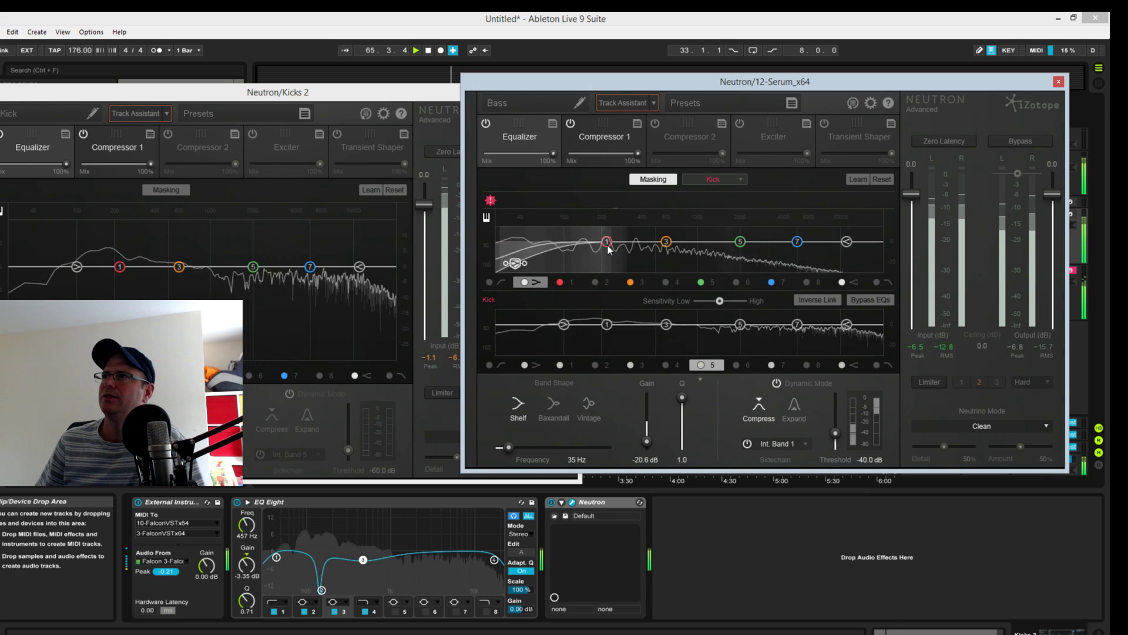
Step: Key the bass Neutron's dynamic low shelf externally from Ext. Band 5
key(space)
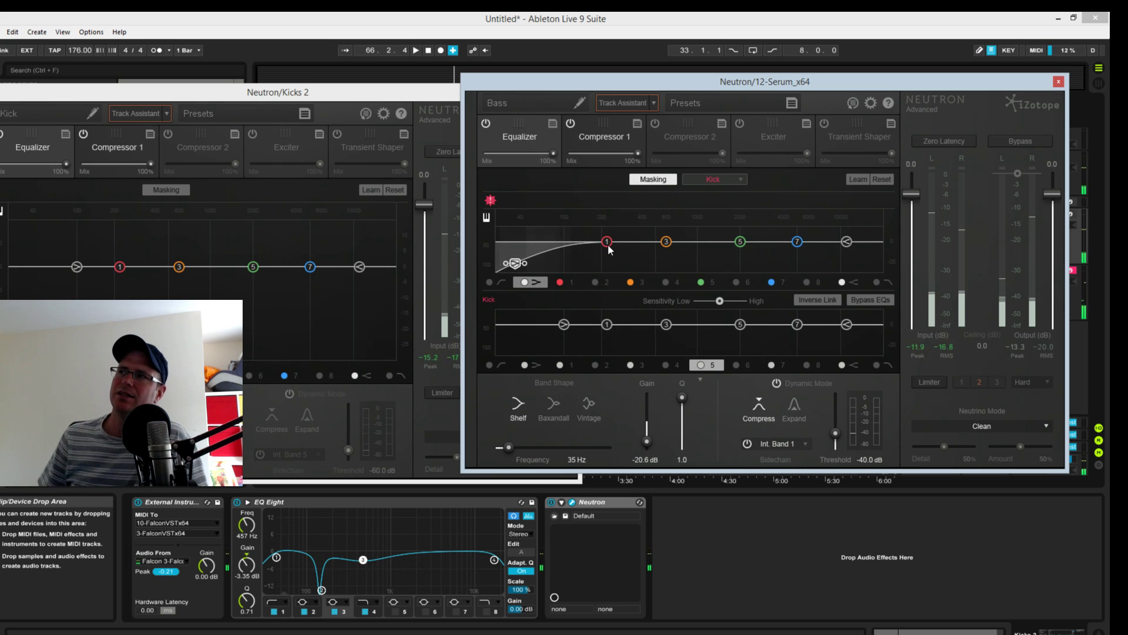
key(space)
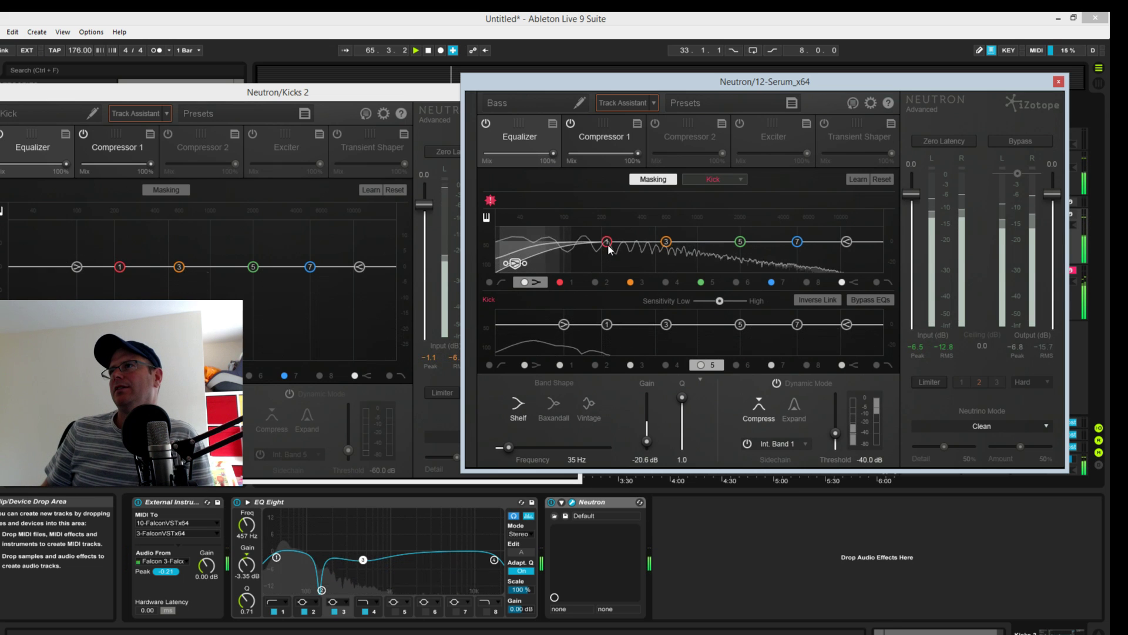
key(space)
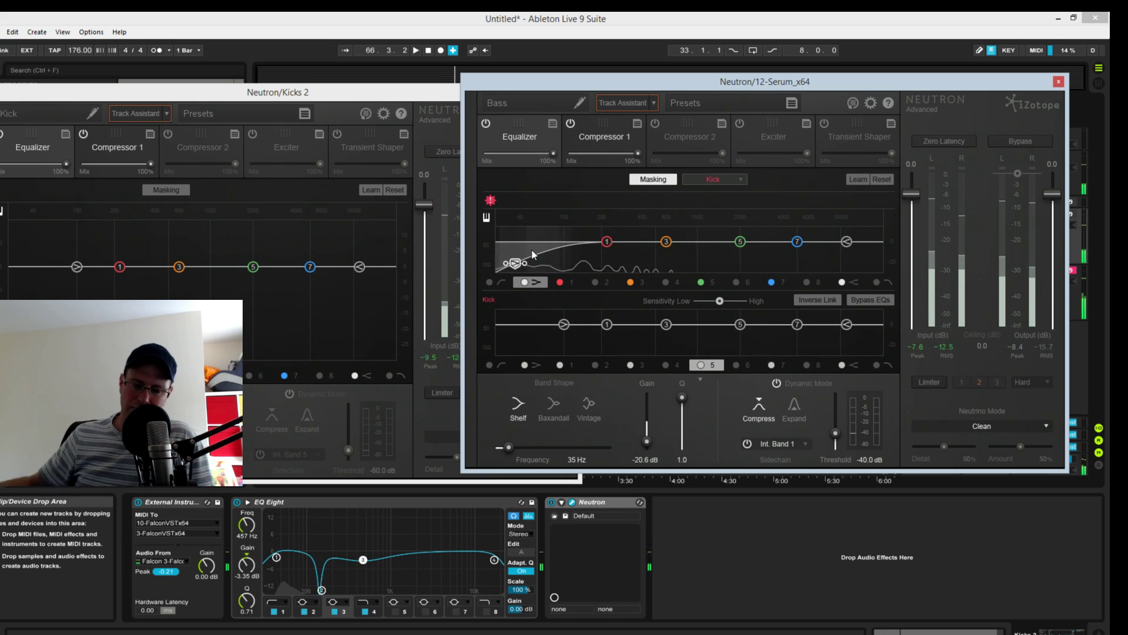
click(800, 445)
scroll(809, 411, down, 3)
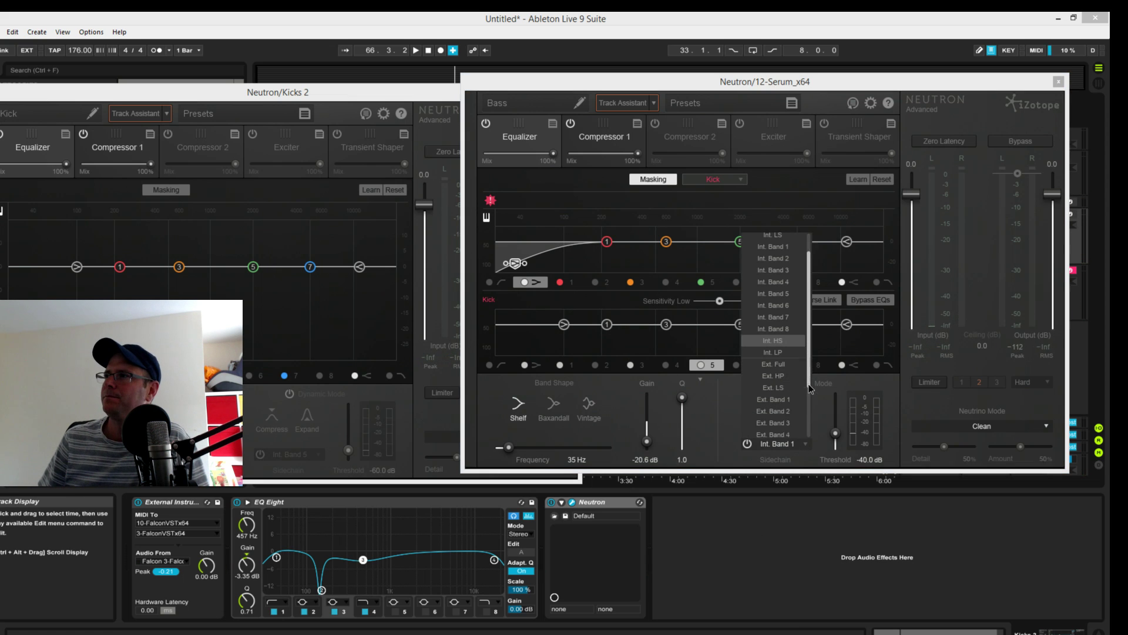
click(800, 410)
Step: Lower the low shelf's sidechain threshold to about -51.6 dB while auditioning, then stop playback
key(space)
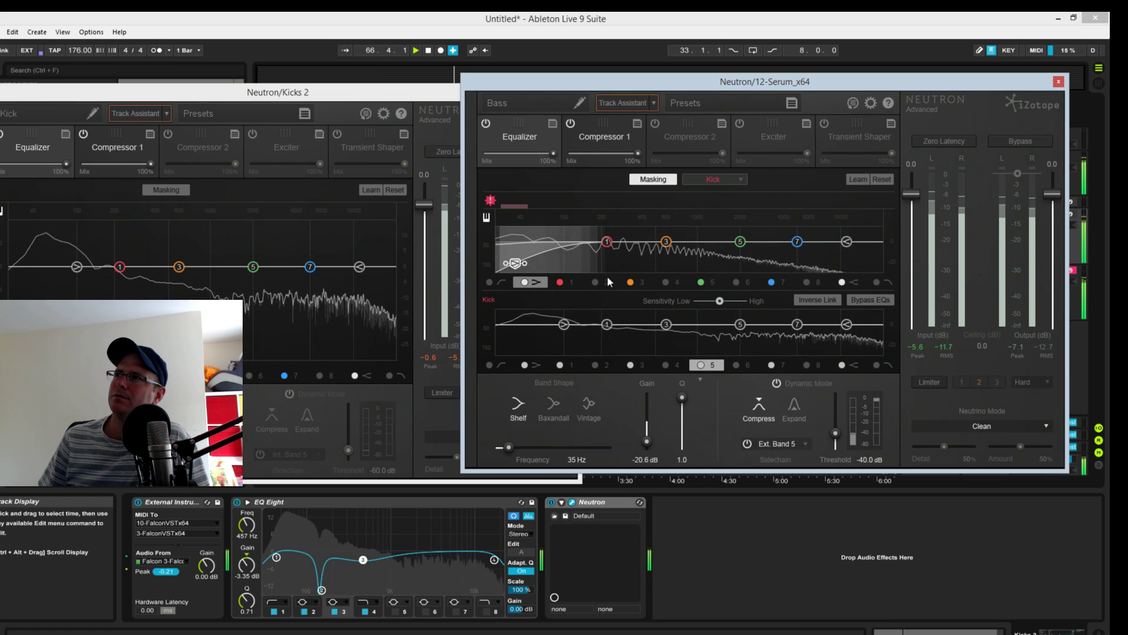
key(space)
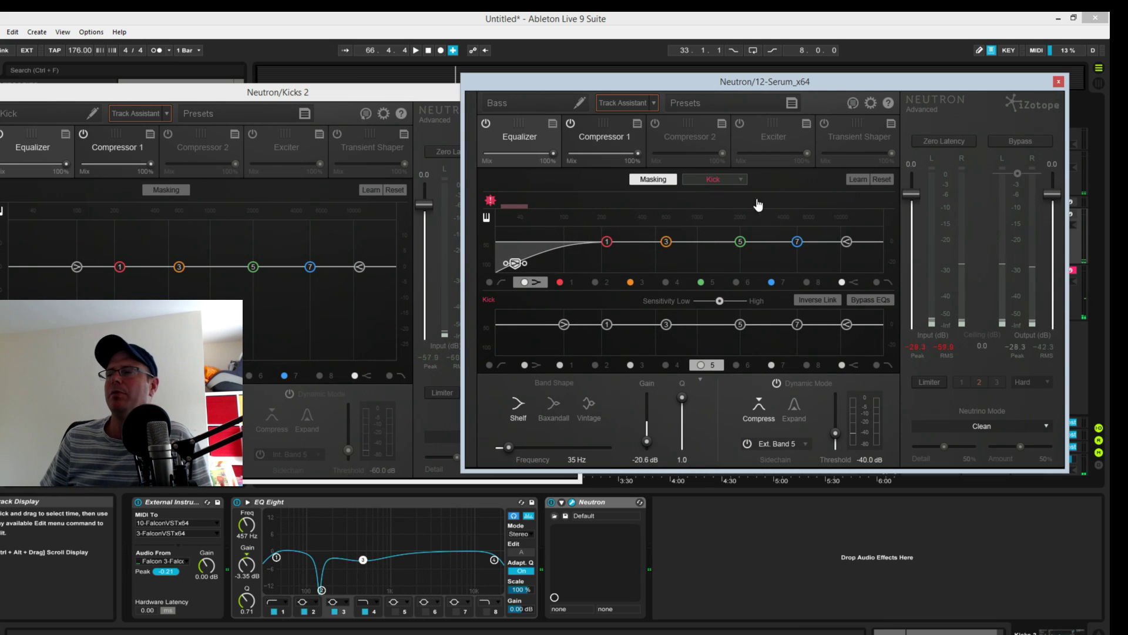
key(space)
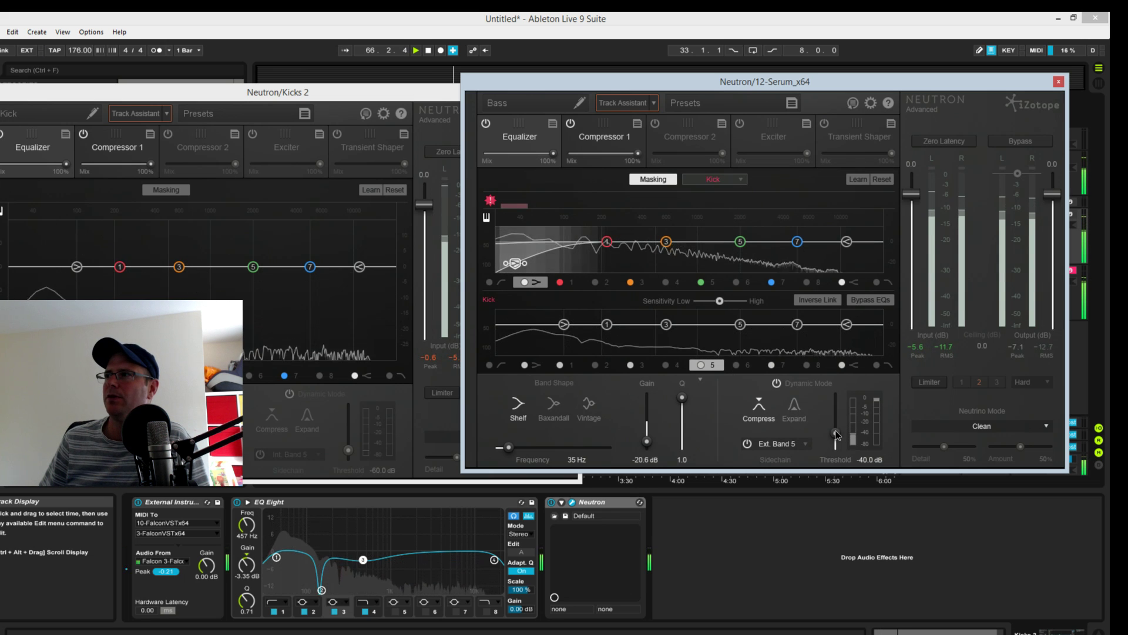
drag(836, 432, 837, 437)
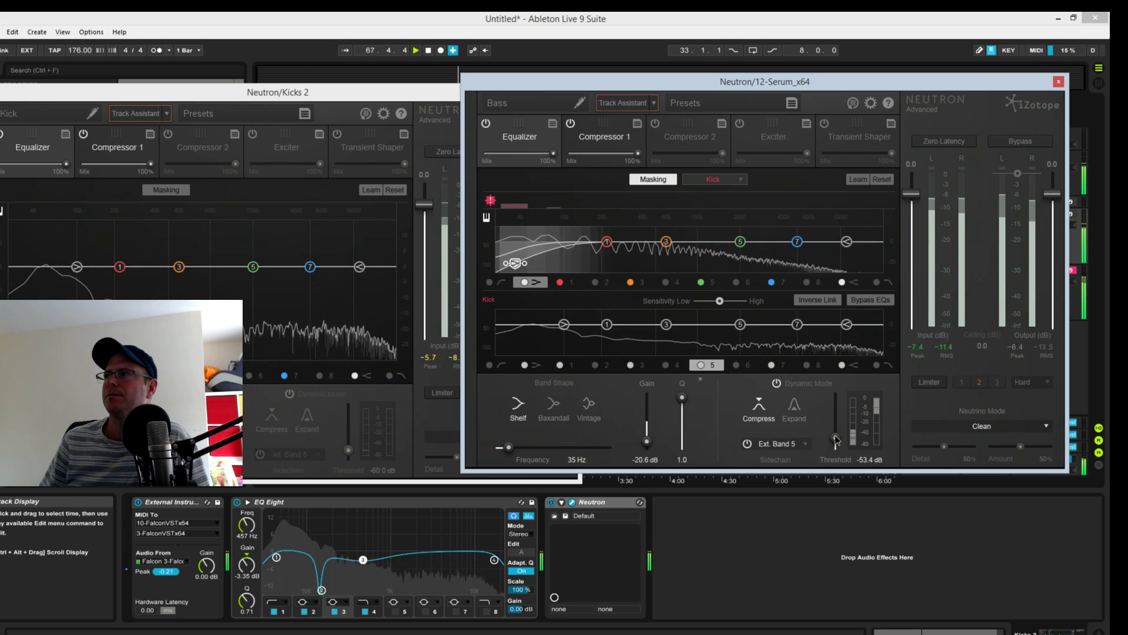
key(space)
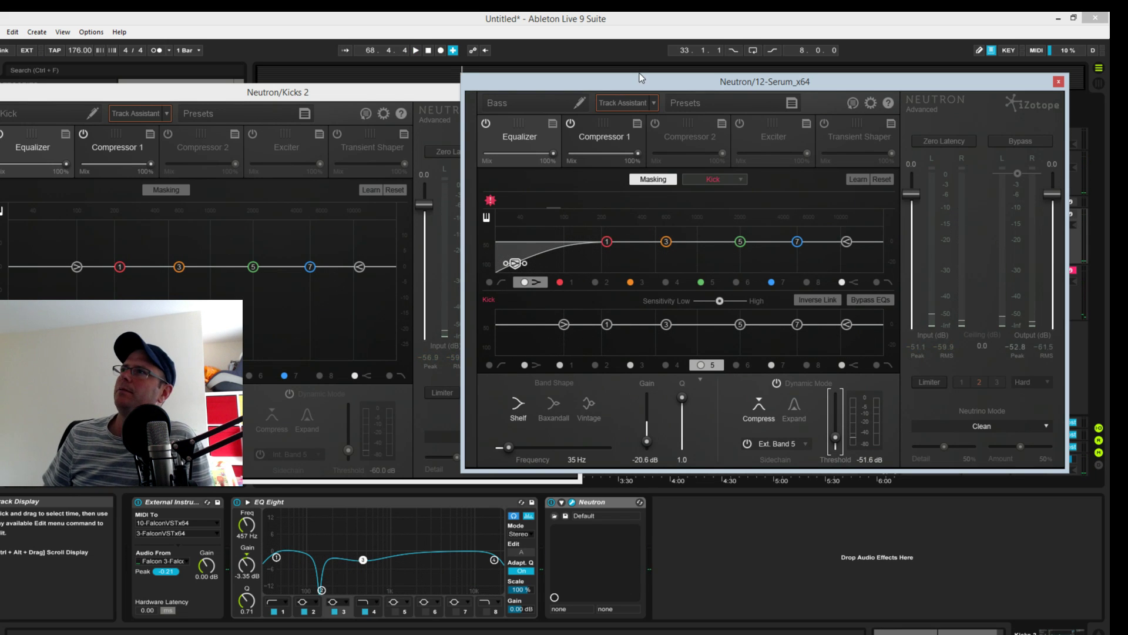
drag(639, 85, 638, 86)
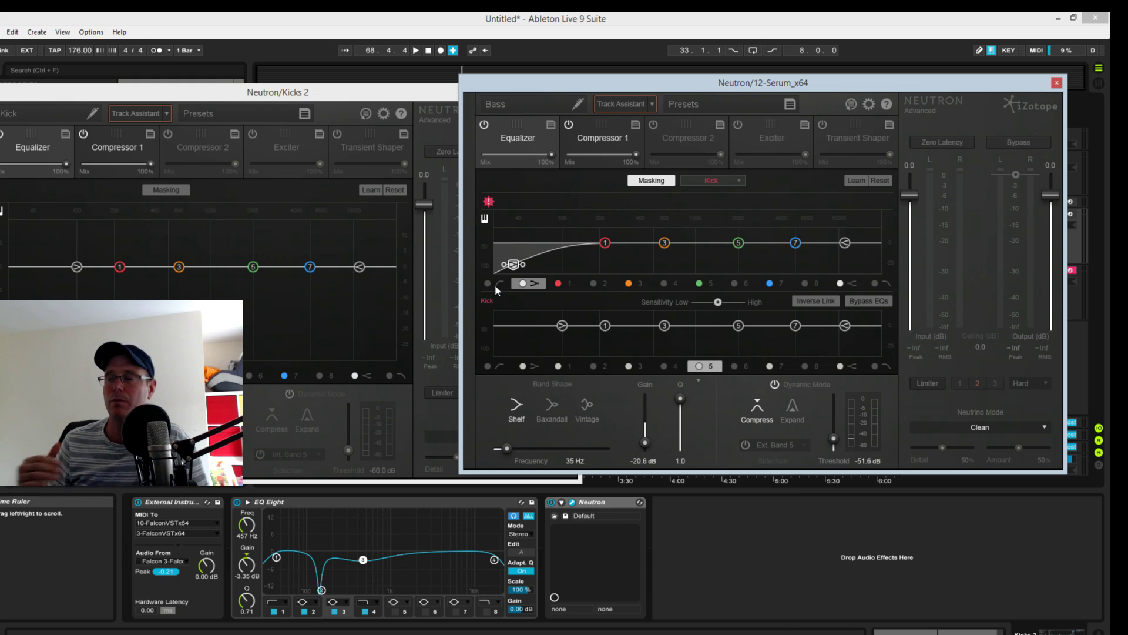
drag(1024, 94, 872, 429)
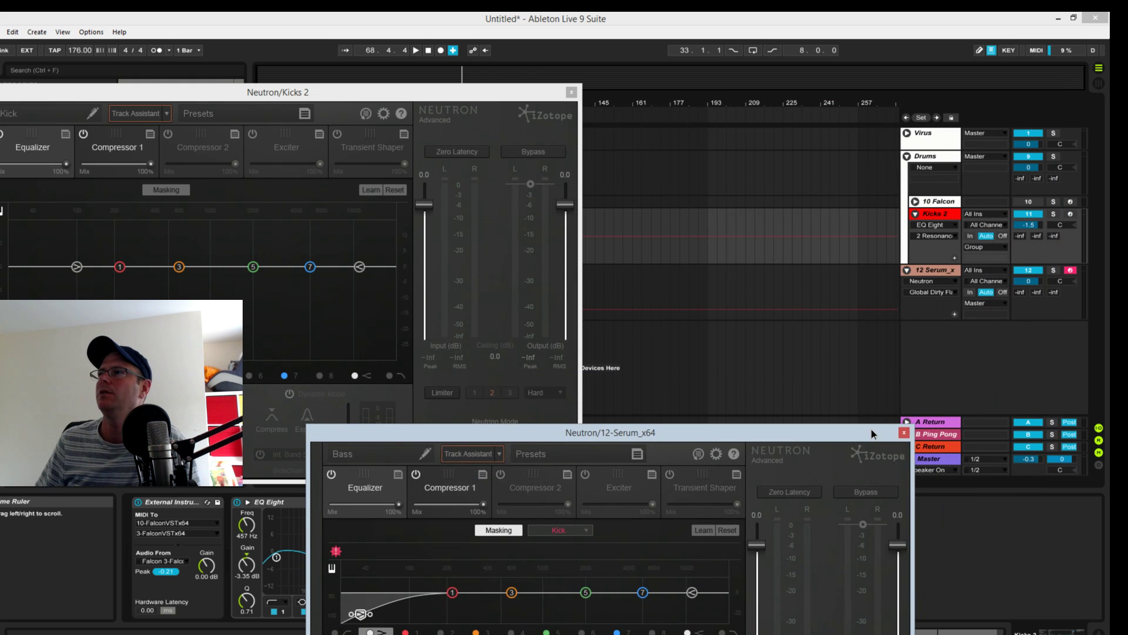
Step: Close both Neutron windows and delete the Neutron device from the kick track
click(903, 432)
click(571, 93)
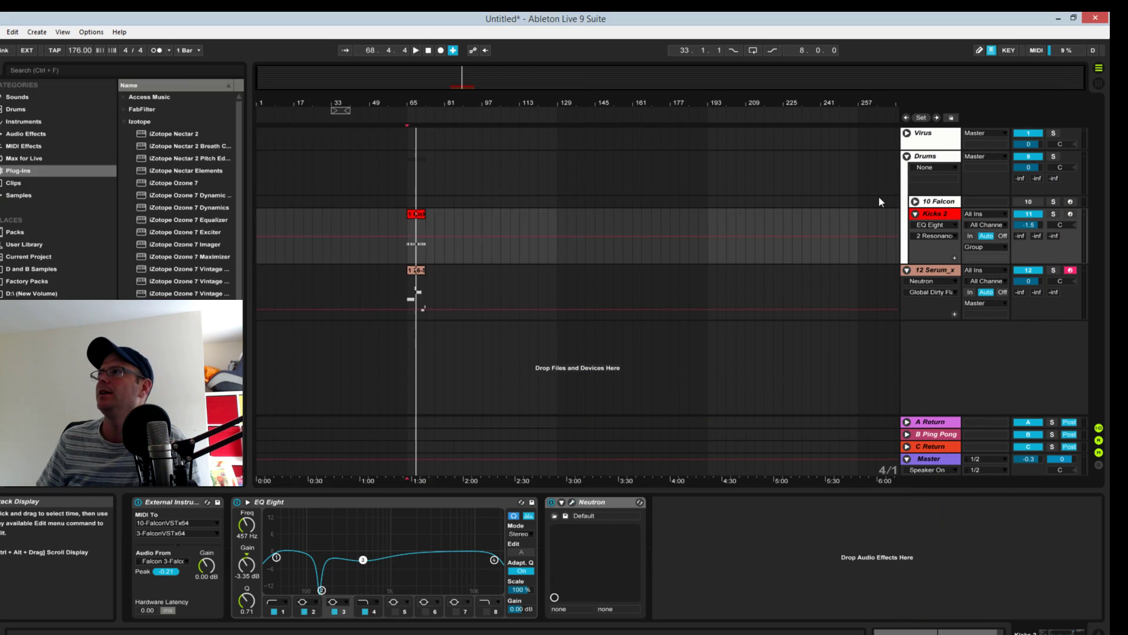
right_click(606, 503)
click(619, 578)
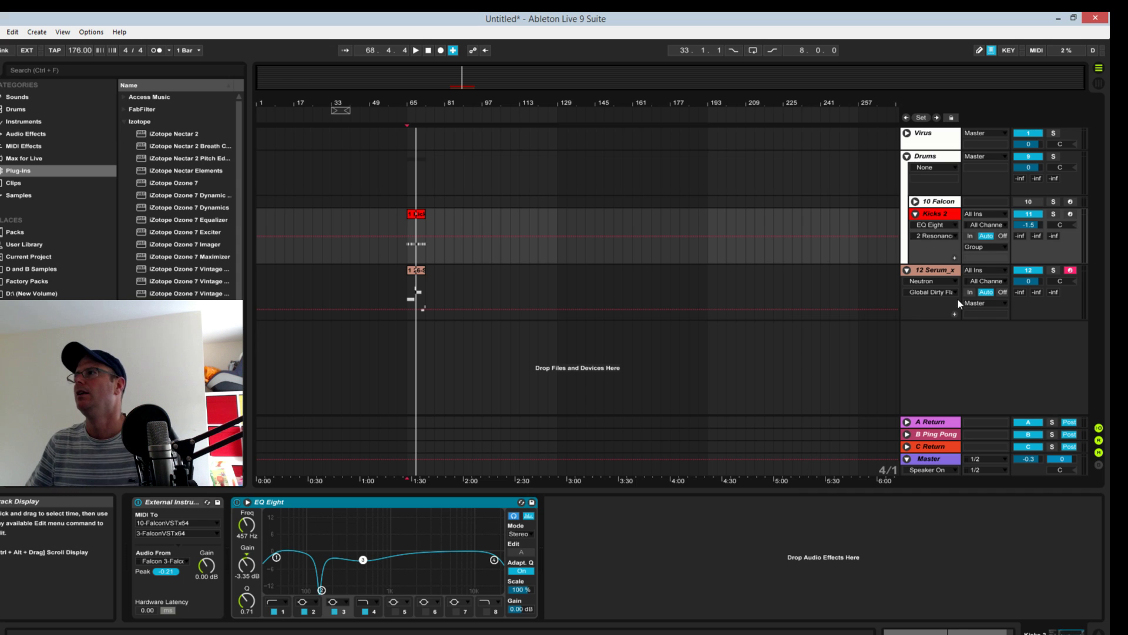
Step: Insert a new MIDI track after Kicks 2 and load Serum_x64 from Xfer Records onto it
click(915, 336)
key(ctrl+shift+t)
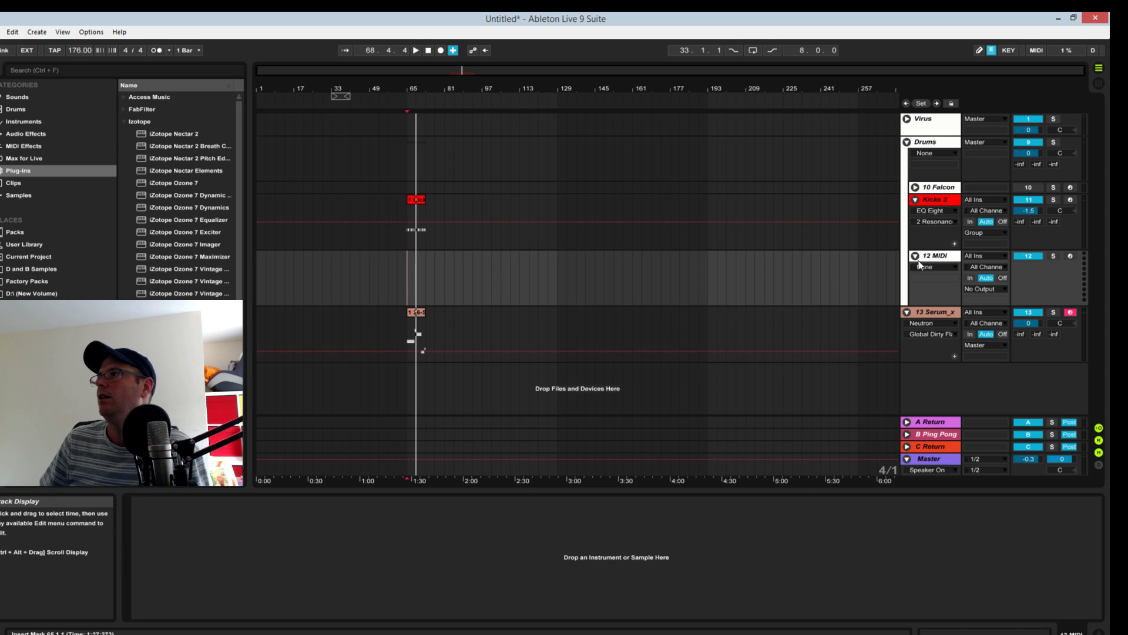
click(18, 171)
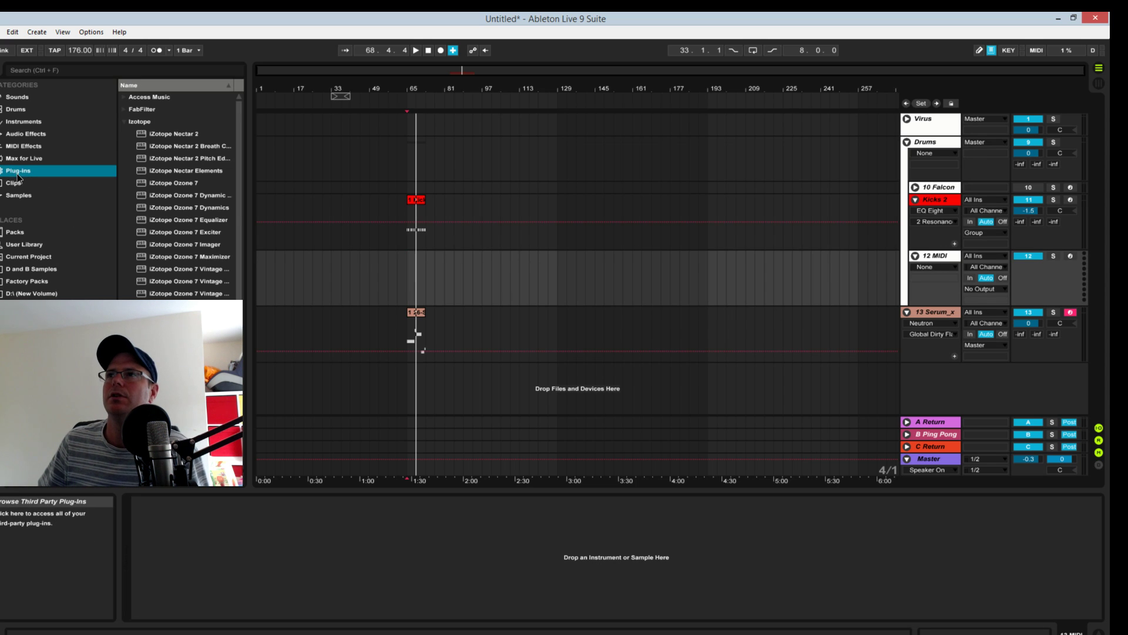
click(126, 122)
click(123, 244)
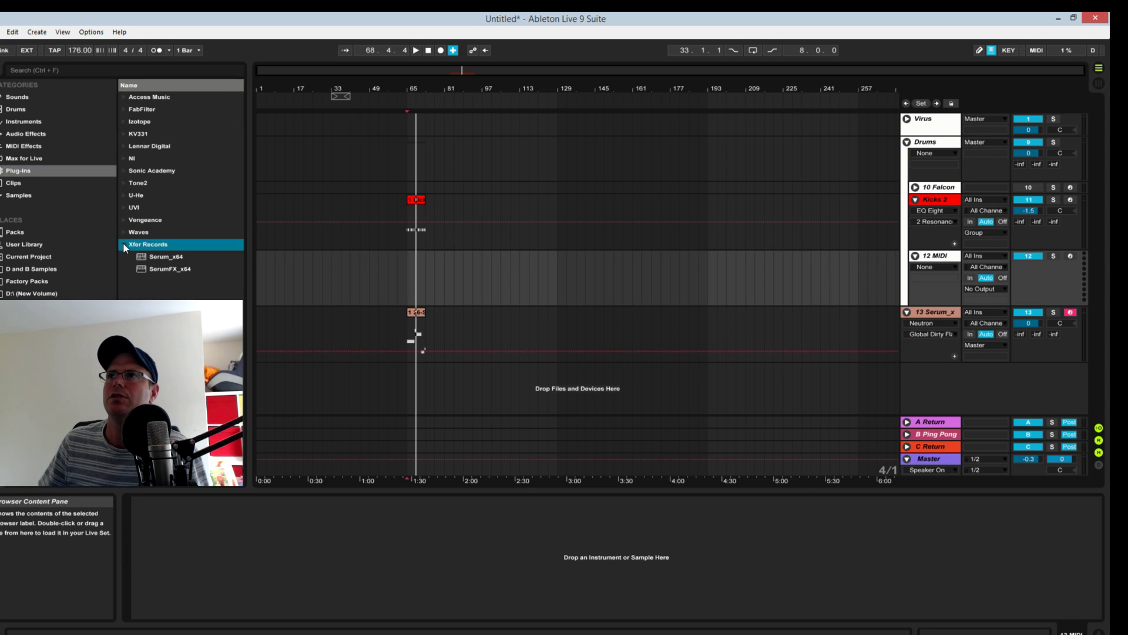
click(173, 259)
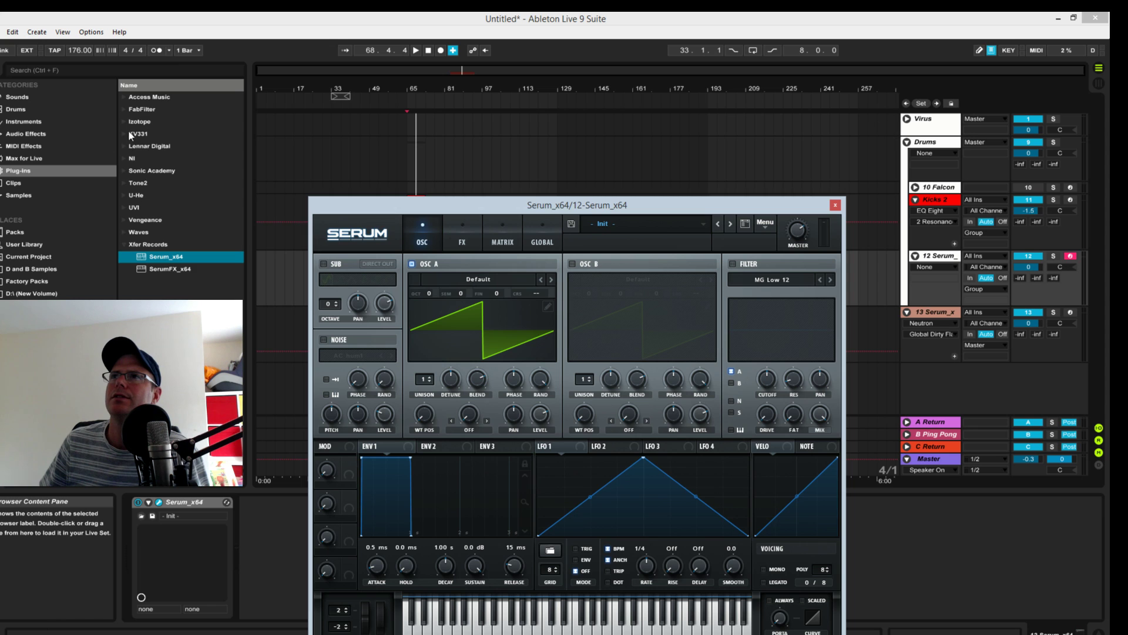
click(125, 122)
Step: Add a Neutron named 'kick' to the new Serum track and move its windows aside
drag(124, 122, 768, 364)
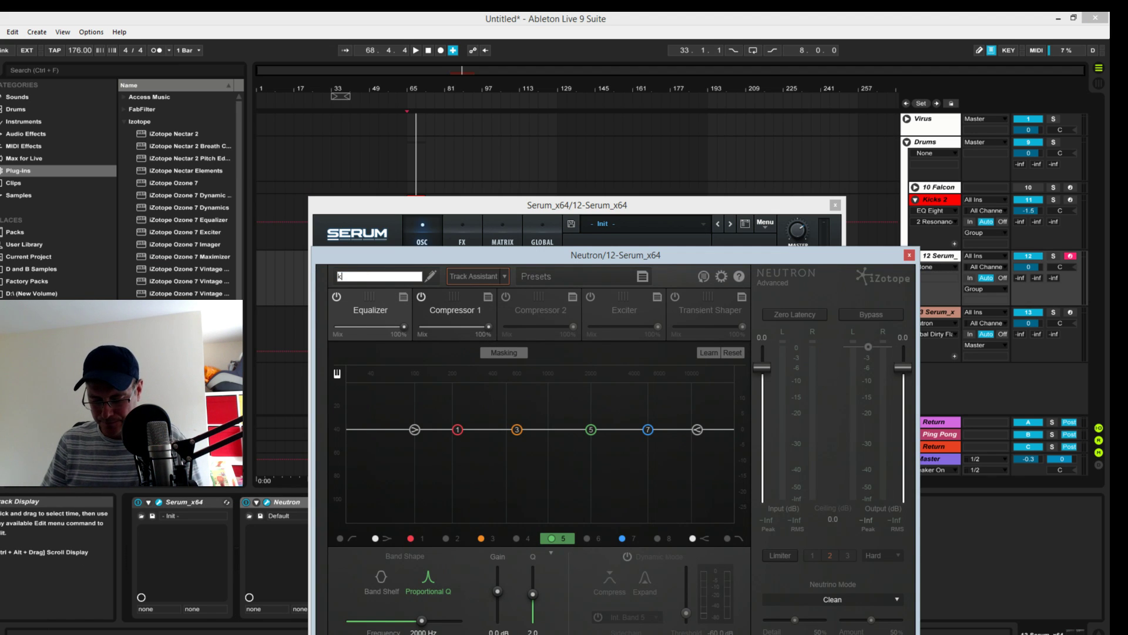
key(Return)
drag(619, 262, 395, 516)
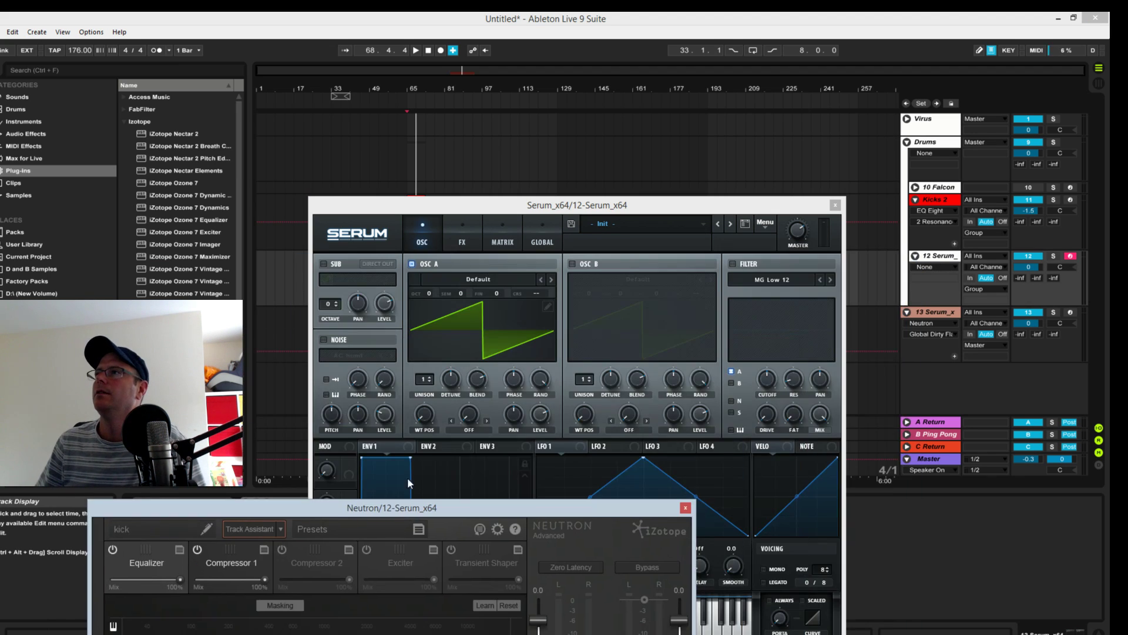
drag(595, 205, 0, 190)
Step: Copy the Kicks 2 clip onto the new Serum track and listen to it
click(416, 200)
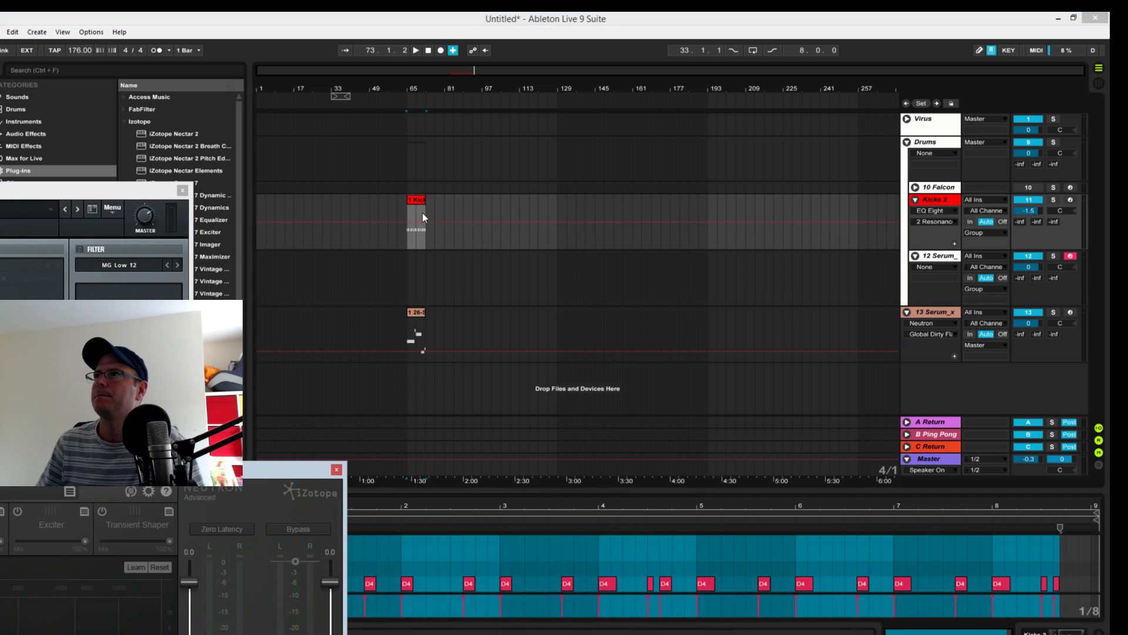
click(421, 201)
drag(421, 201, 438, 270)
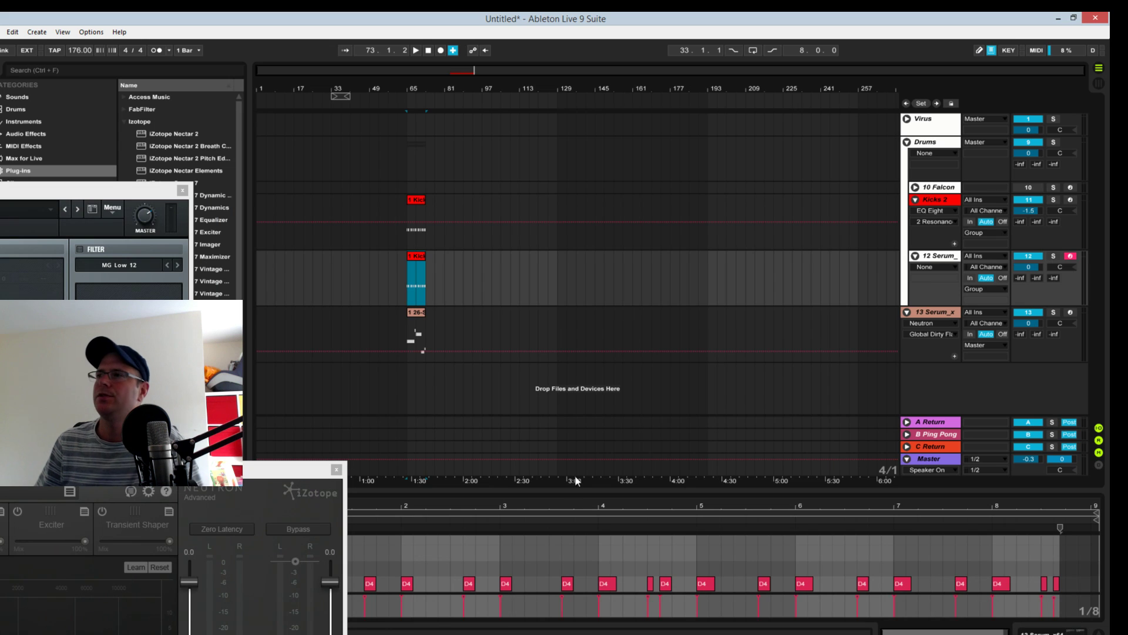
key(space)
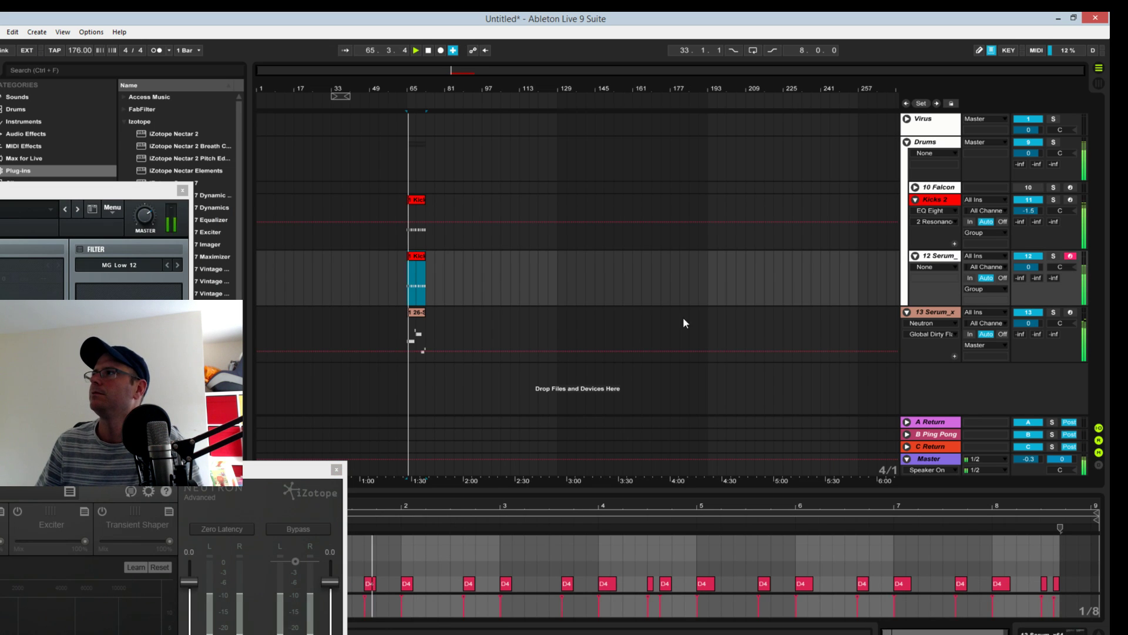
key(space)
drag(493, 151, 690, 131)
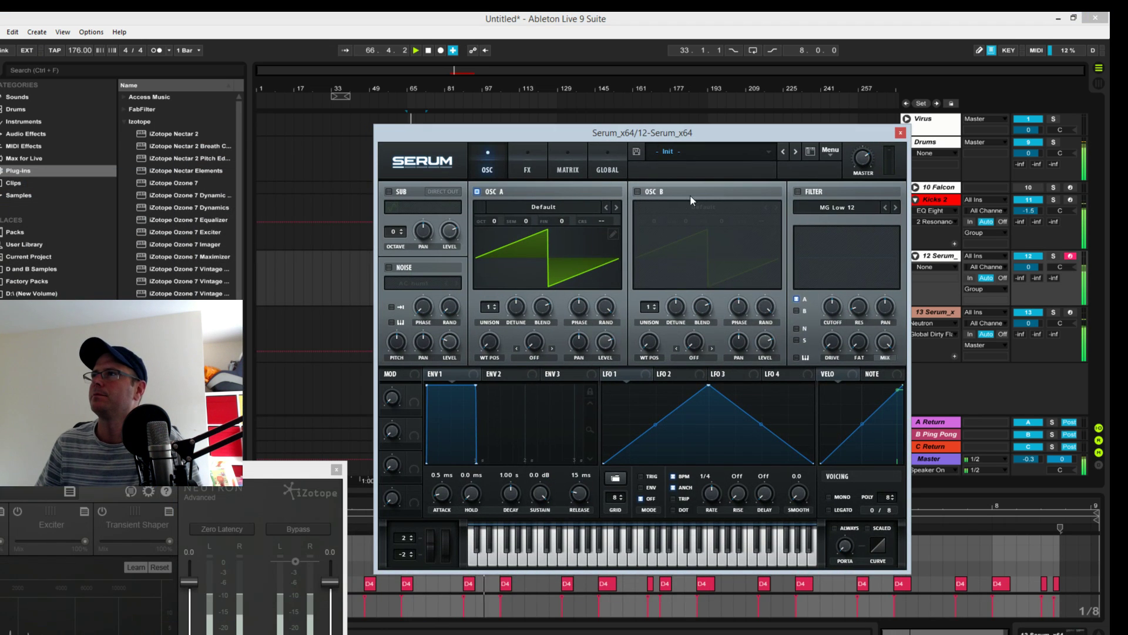
Step: Load the Basic Shapes sine wavetable into Serum's OSC A and play it
click(558, 209)
click(692, 276)
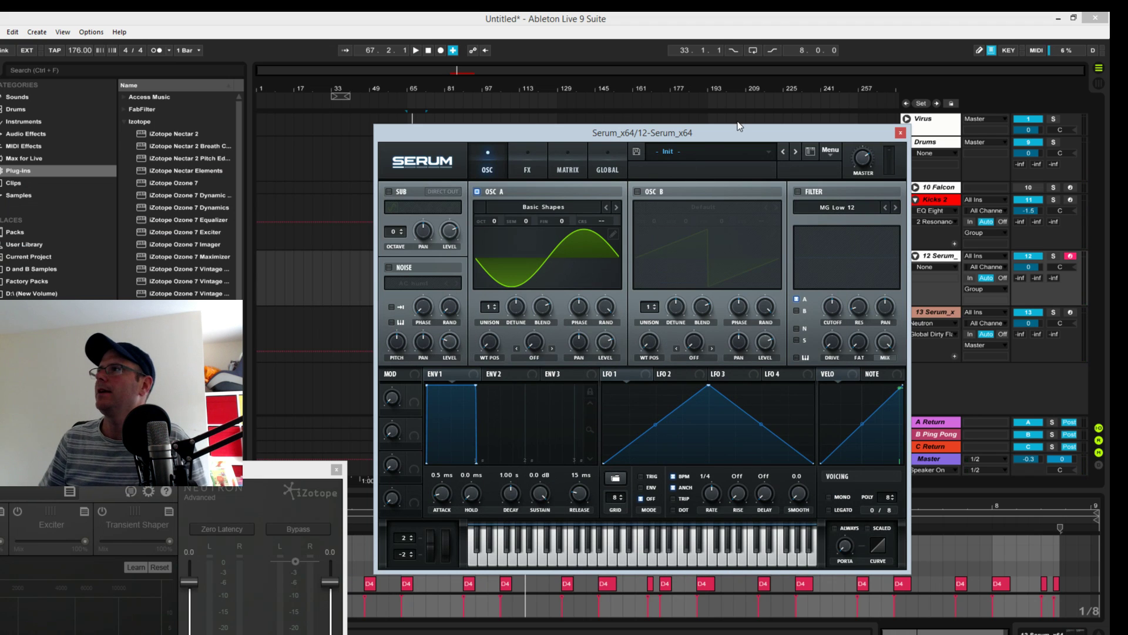
key(space)
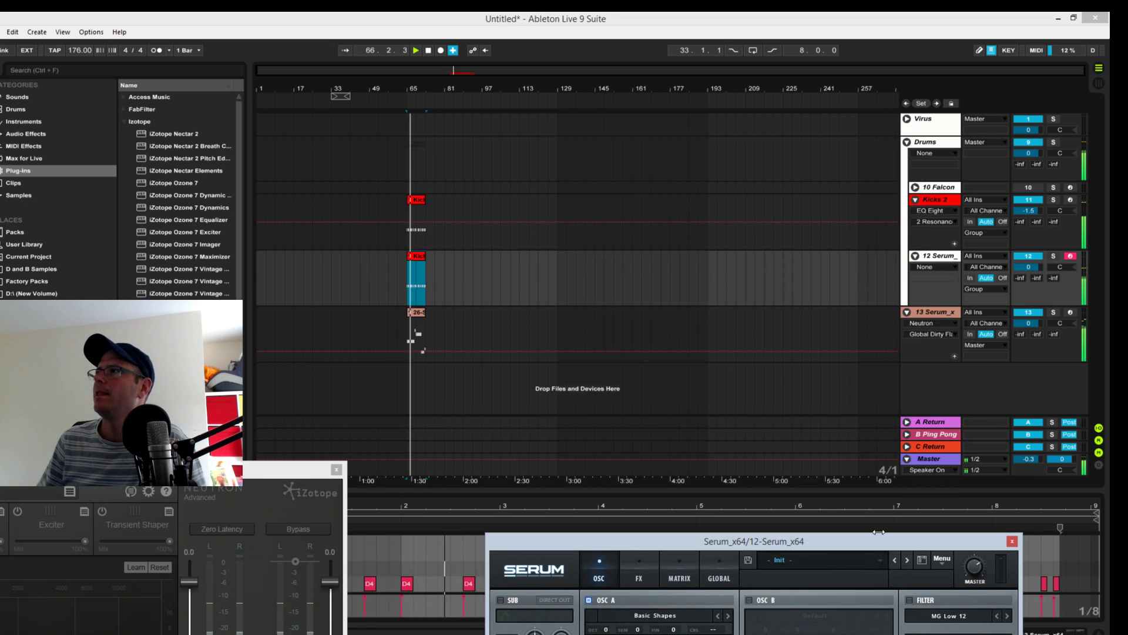
Step: Select the 12 Serum track, close its floating Neutron window, and show Audio Effects
click(938, 249)
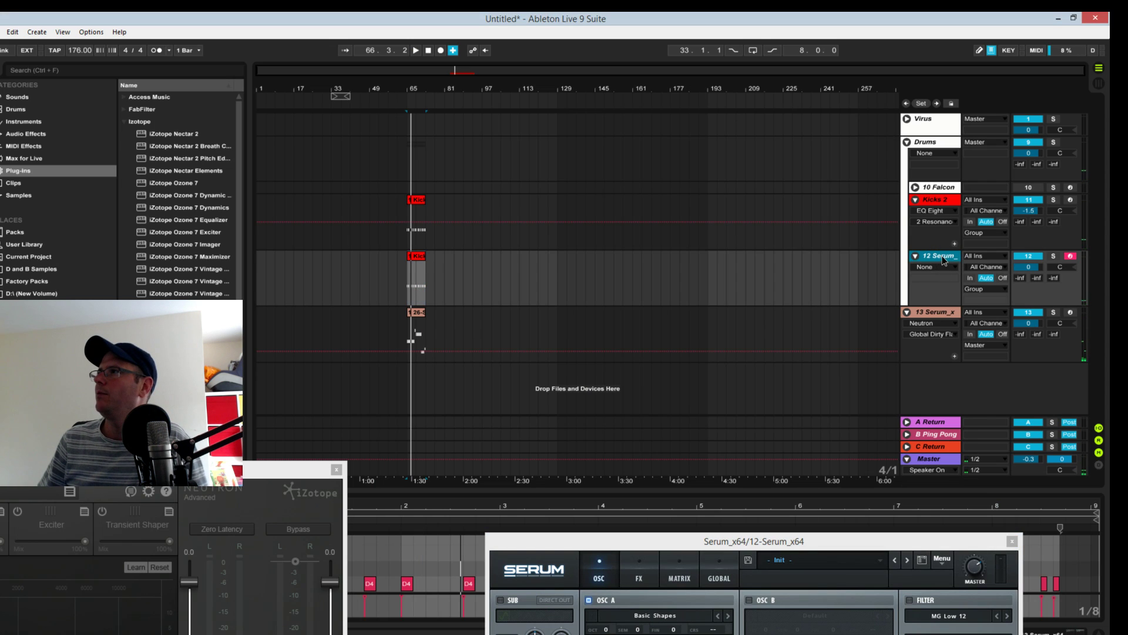
click(317, 424)
drag(266, 470, 118, 454)
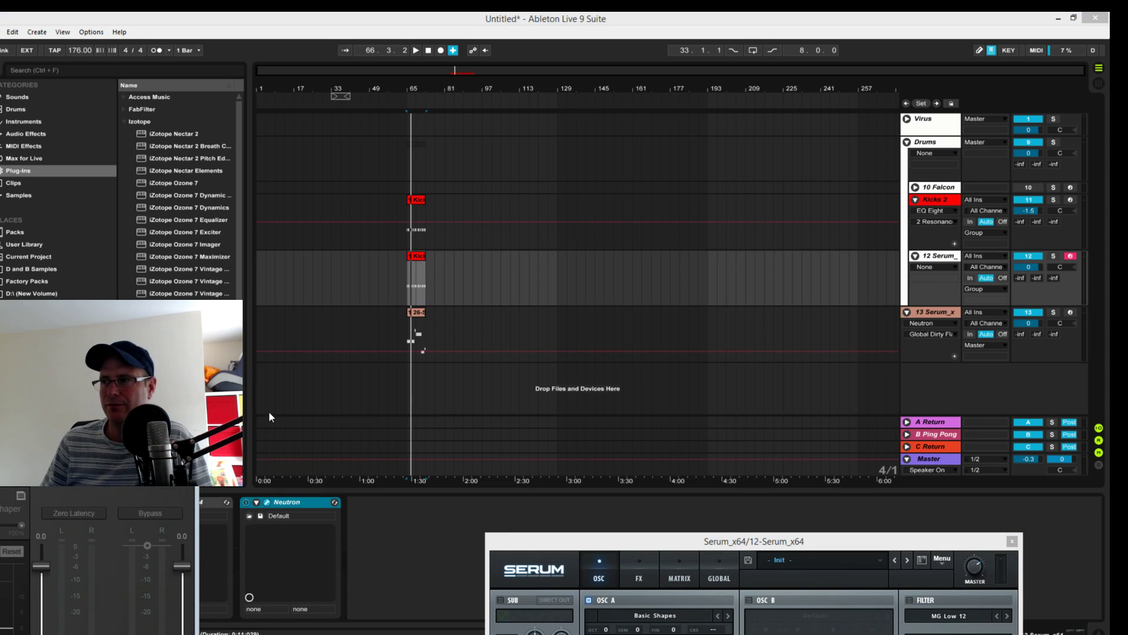
click(190, 454)
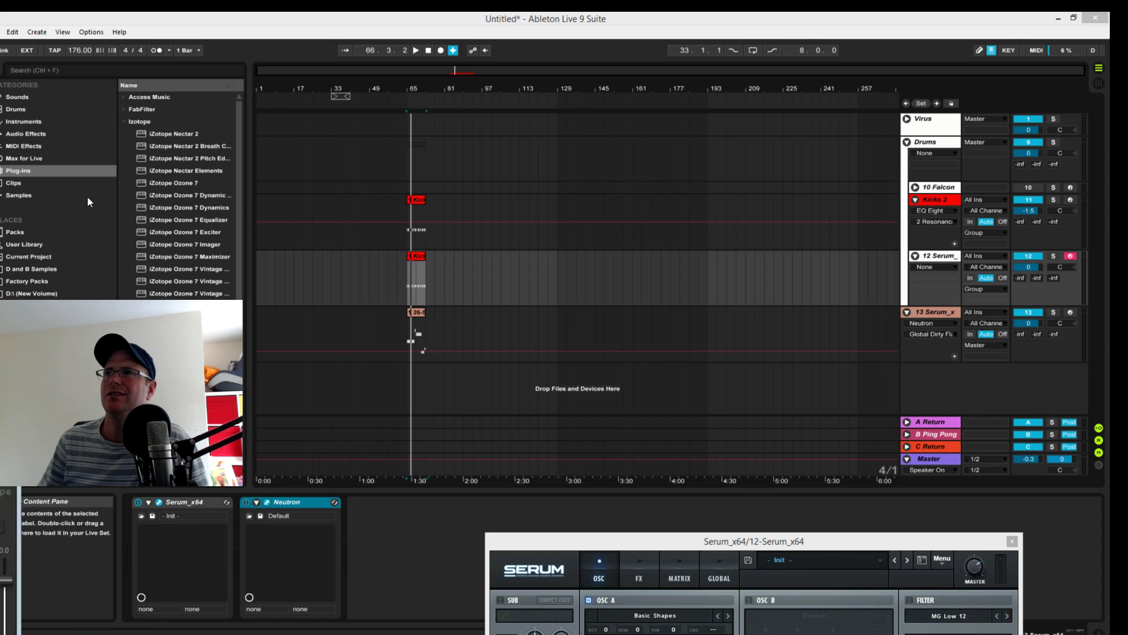
click(64, 134)
Step: Insert EQ Eight after Neutron and sweep band 3 back to nearly flat (595 Hz, 0.38 dB)
mouse_move(163, 221)
mouse_down()
mouse_move(452, 476)
mouse_move(478, 548)
mouse_move(502, 516)
mouse_up()
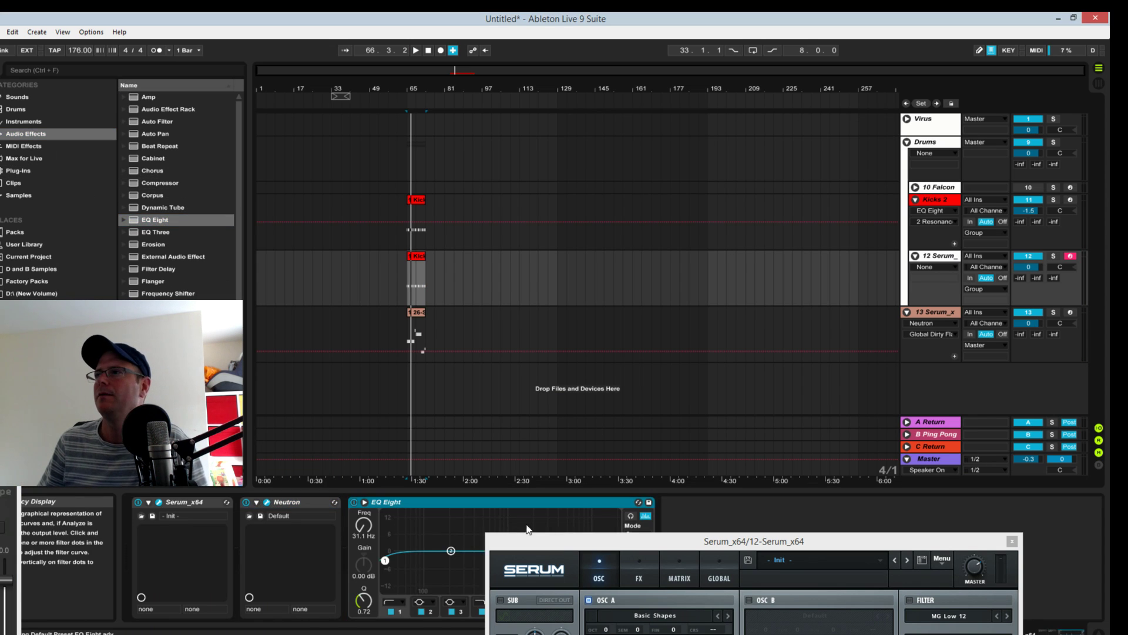
key(space)
drag(607, 549, 756, 561)
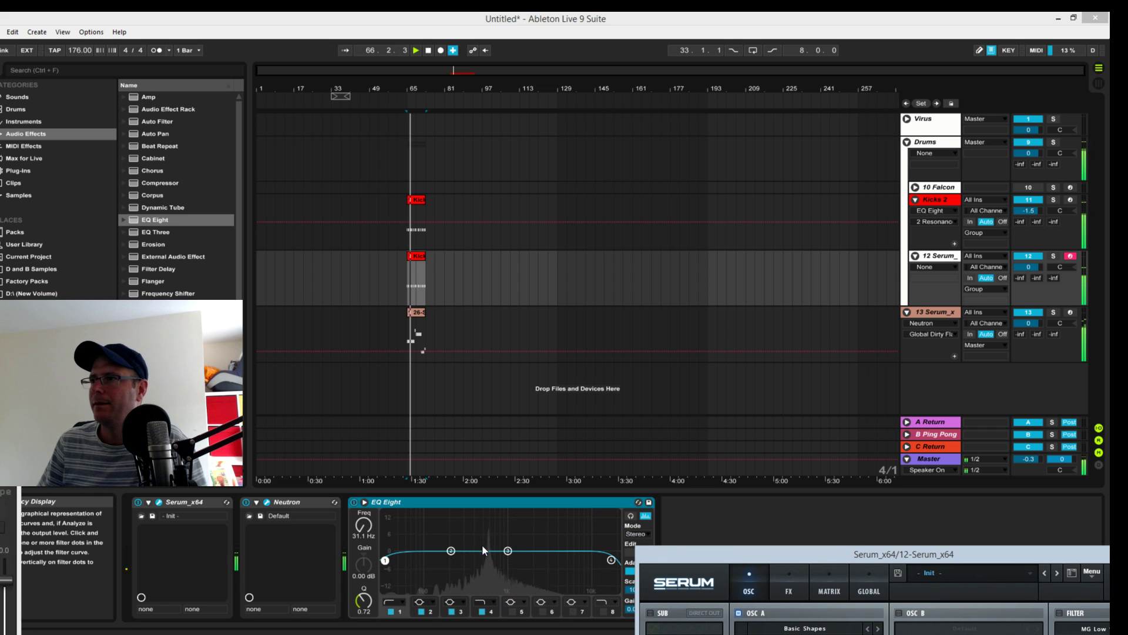
click(499, 517)
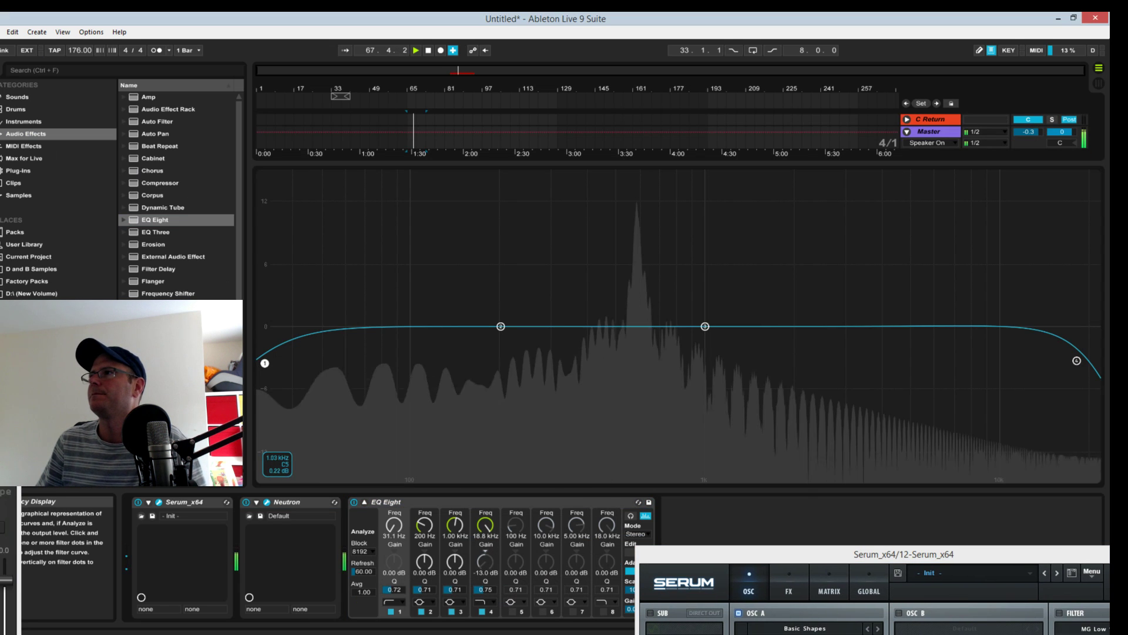
drag(705, 327, 638, 237)
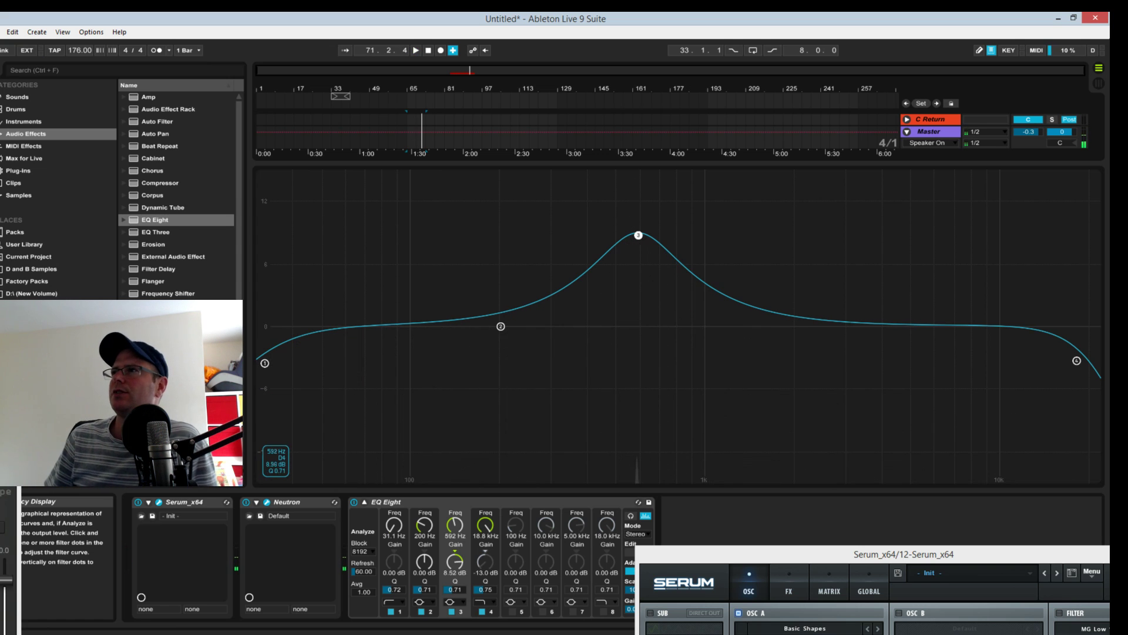
drag(638, 237, 639, 322)
key(Tab)
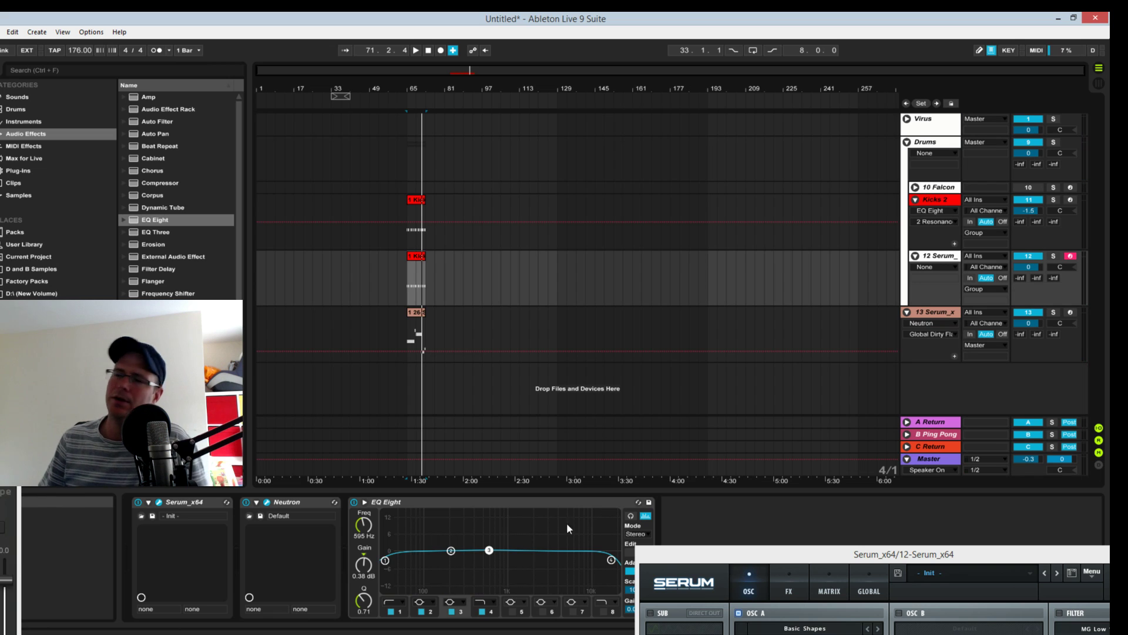
Step: Open the Serum track's Neutron and rename track 12 to 'sci'
click(267, 502)
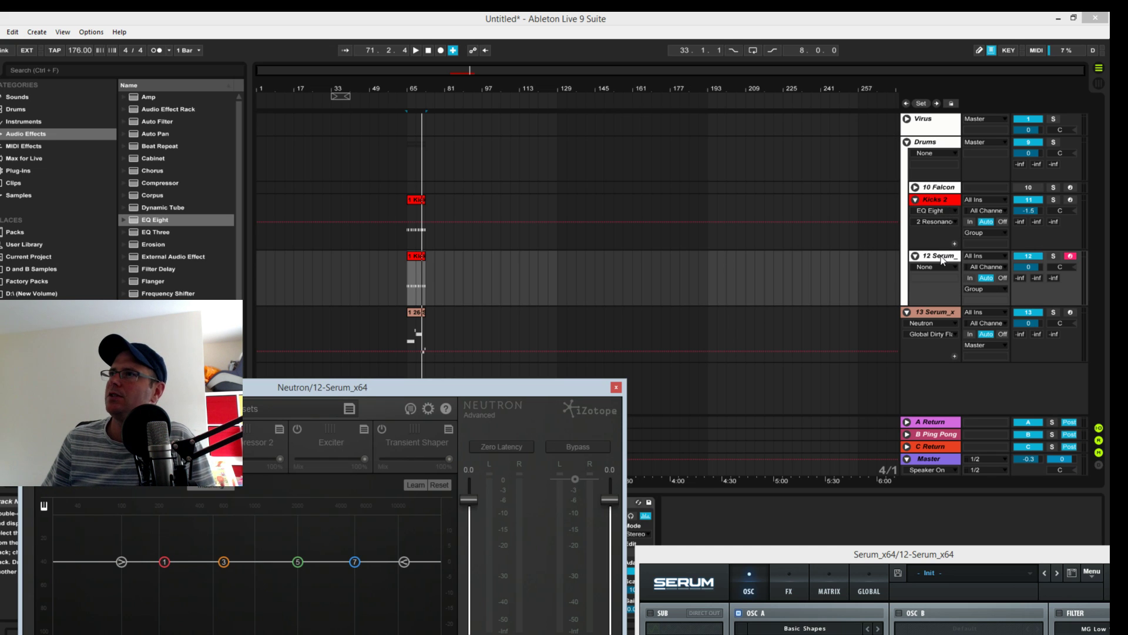
click(930, 307)
drag(526, 388, 239, 206)
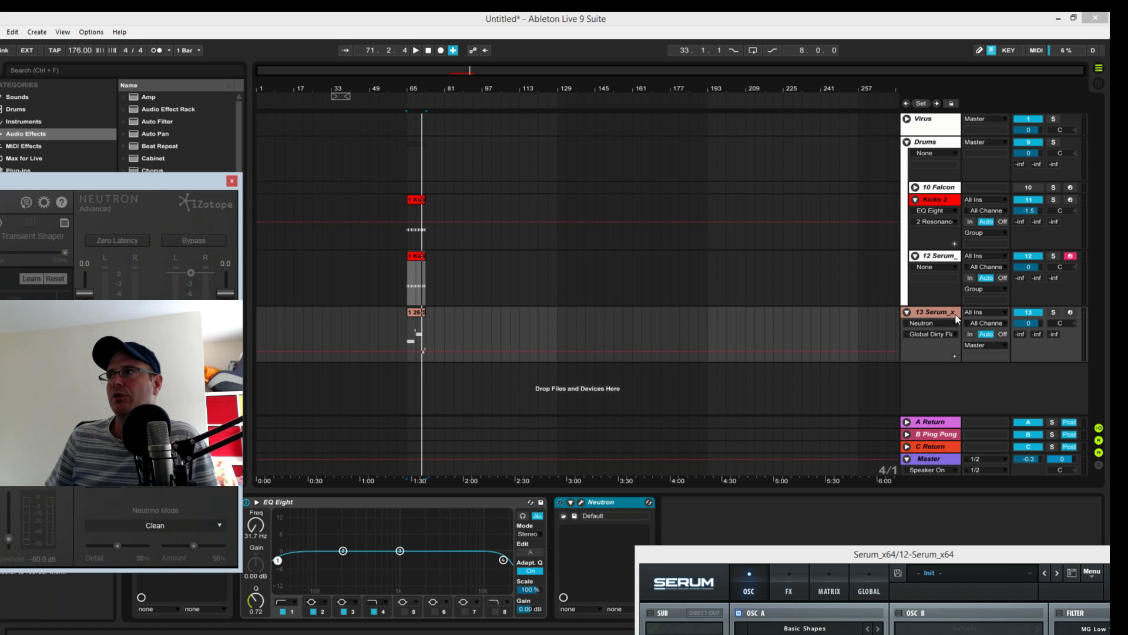
click(949, 256)
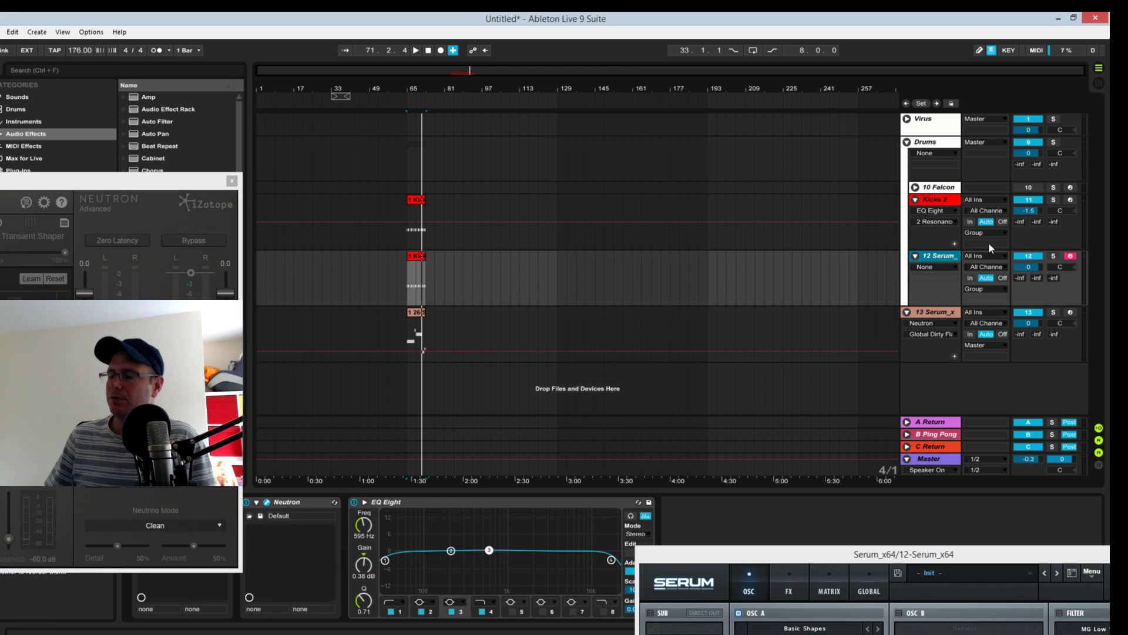
key(ctrl+r)
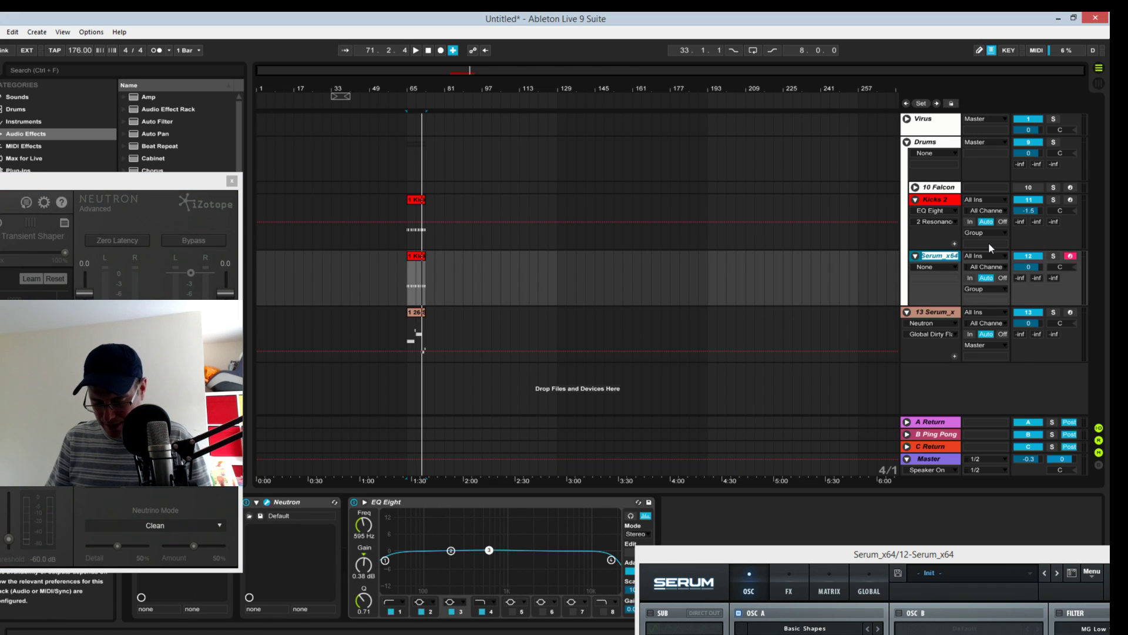
text(sci)
key(Return)
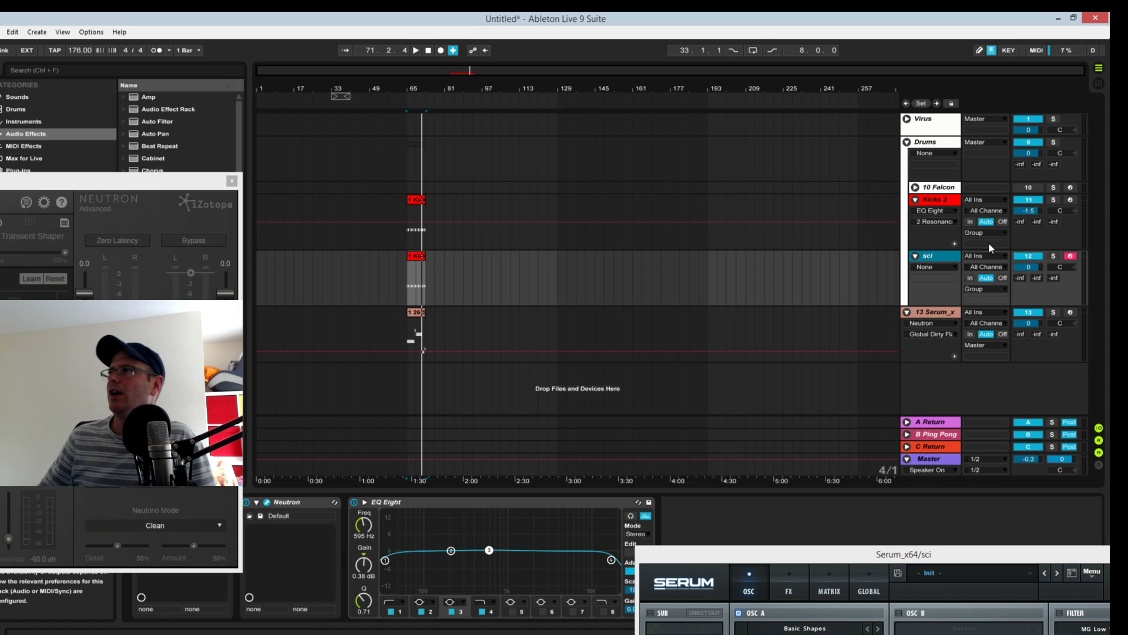
Step: Route the sci track's output to 13-Serum_x64's Neutron on inputs 3/4
click(1002, 289)
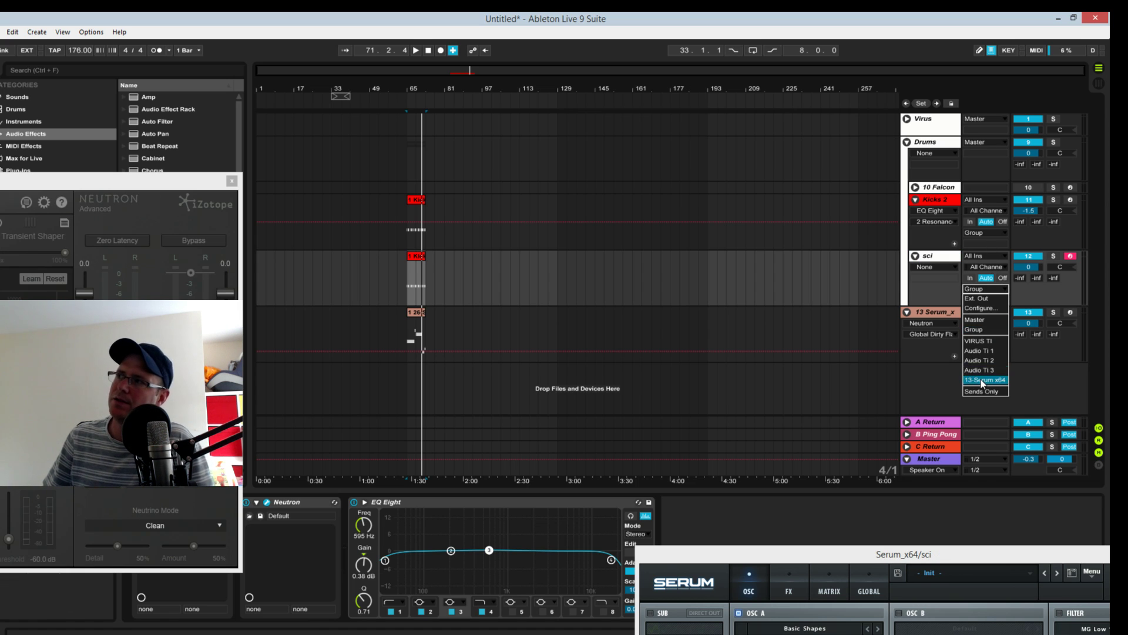
click(982, 380)
click(180, 189)
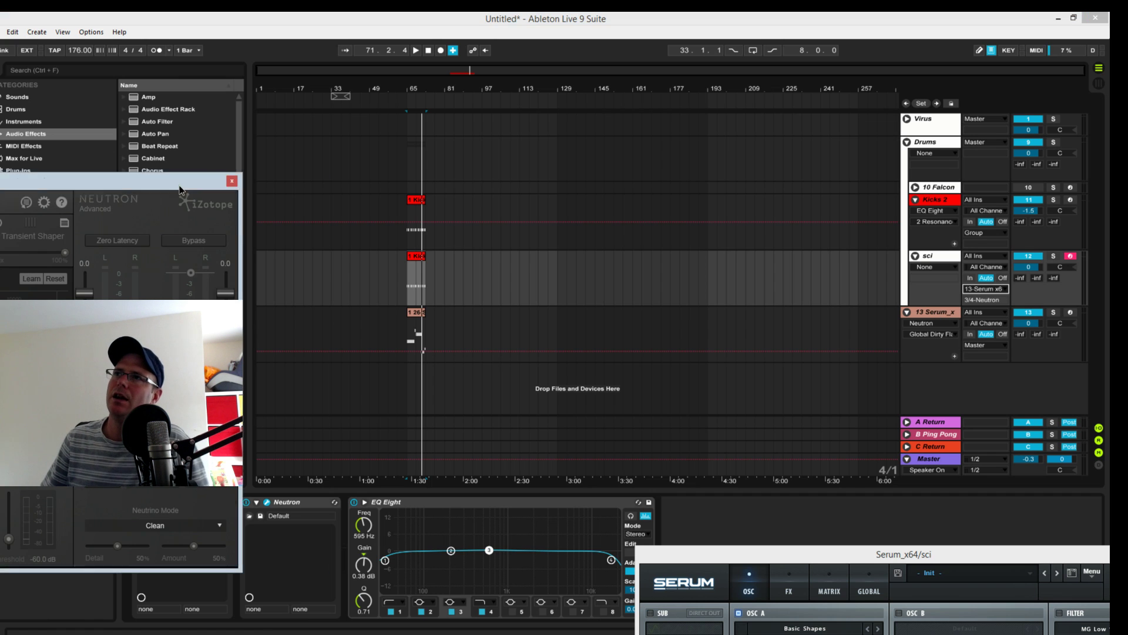
drag(180, 190, 720, 145)
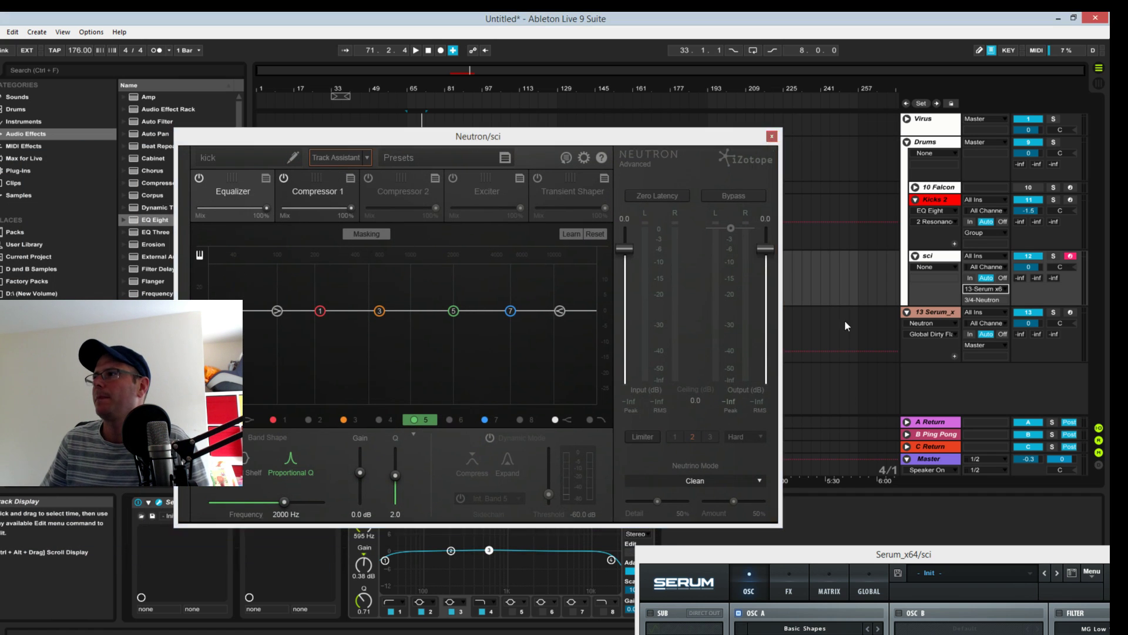
Step: Set the 13 Serum_x bass Neutron's masking comparison to the 'kick' instance
click(772, 136)
drag(733, 549, 834, 560)
click(921, 316)
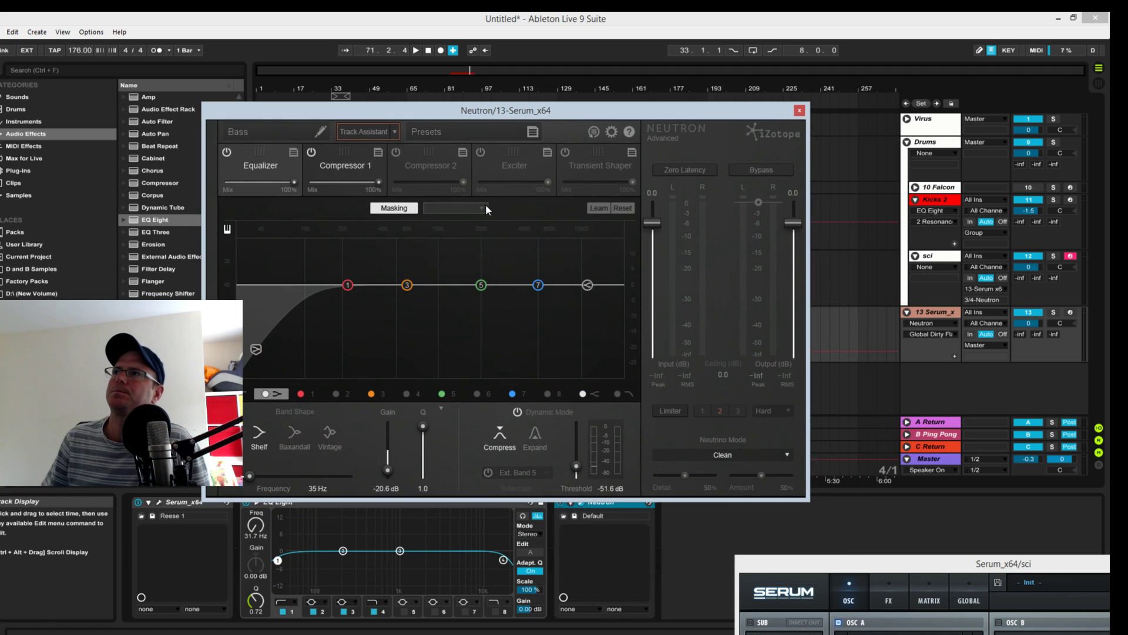
click(483, 205)
click(482, 205)
click(481, 205)
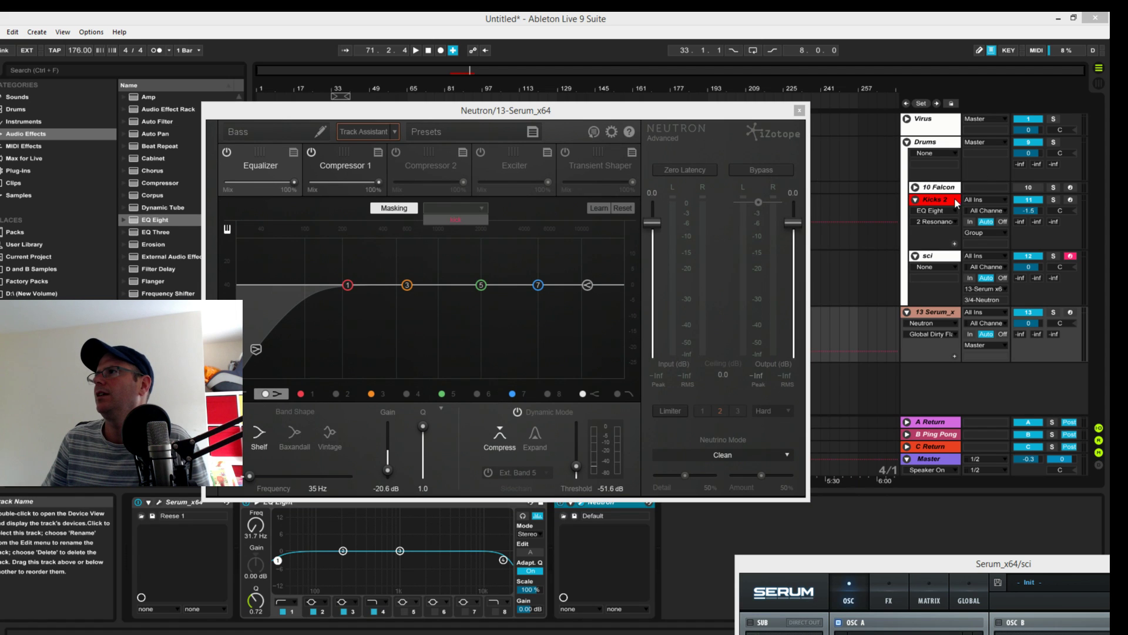
click(936, 200)
click(933, 259)
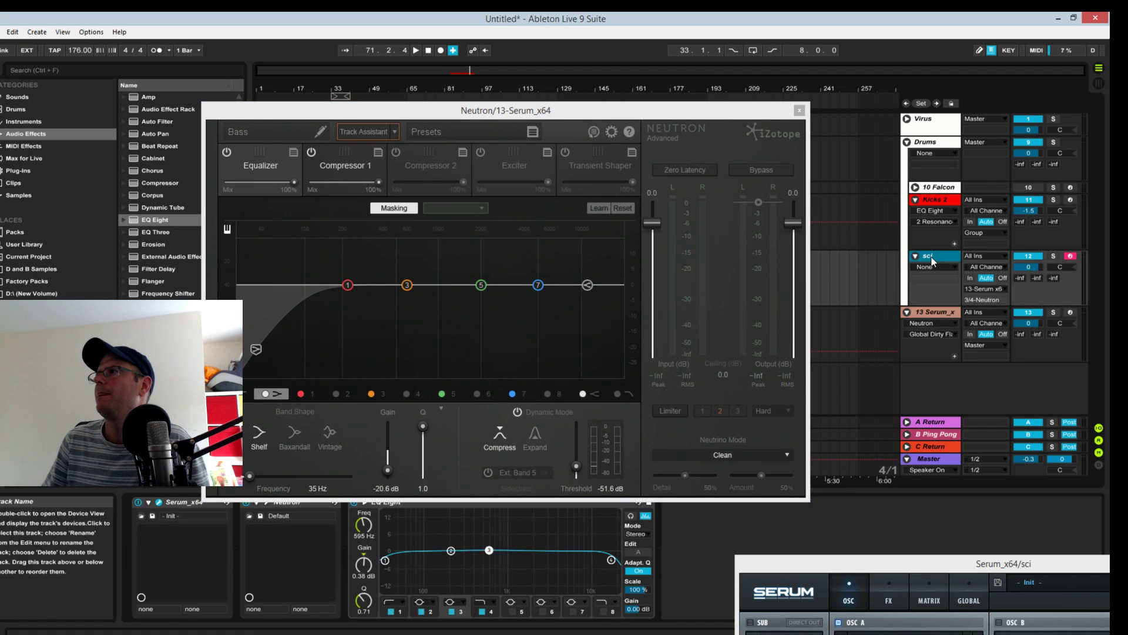
click(452, 209)
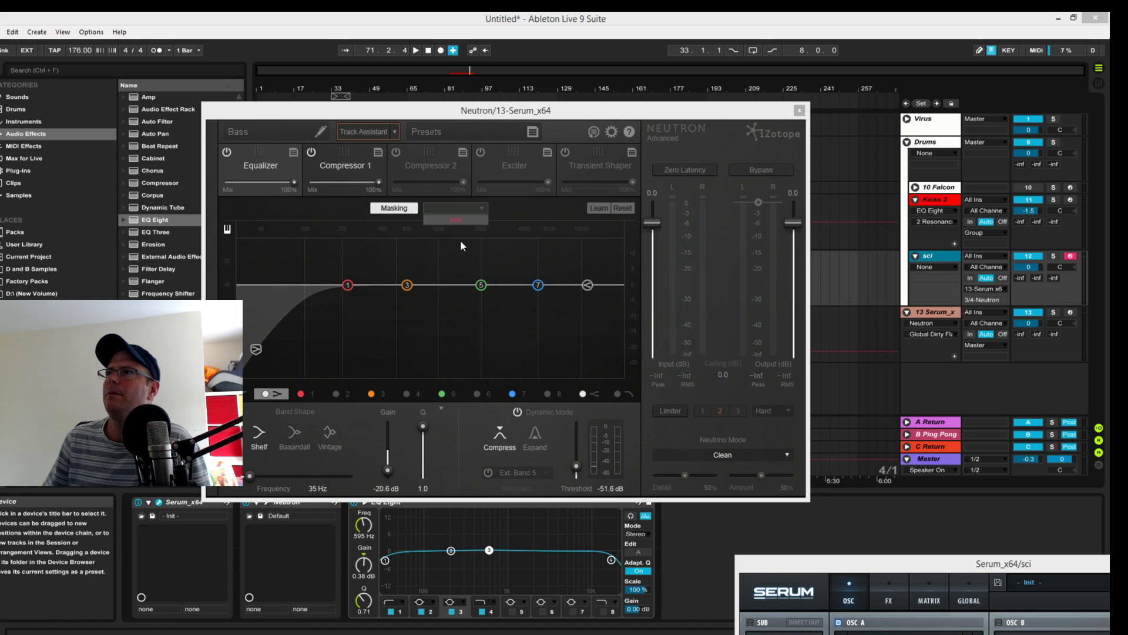
click(461, 221)
Step: Play the song twice to hear the bass and kick masking overlap
key(space)
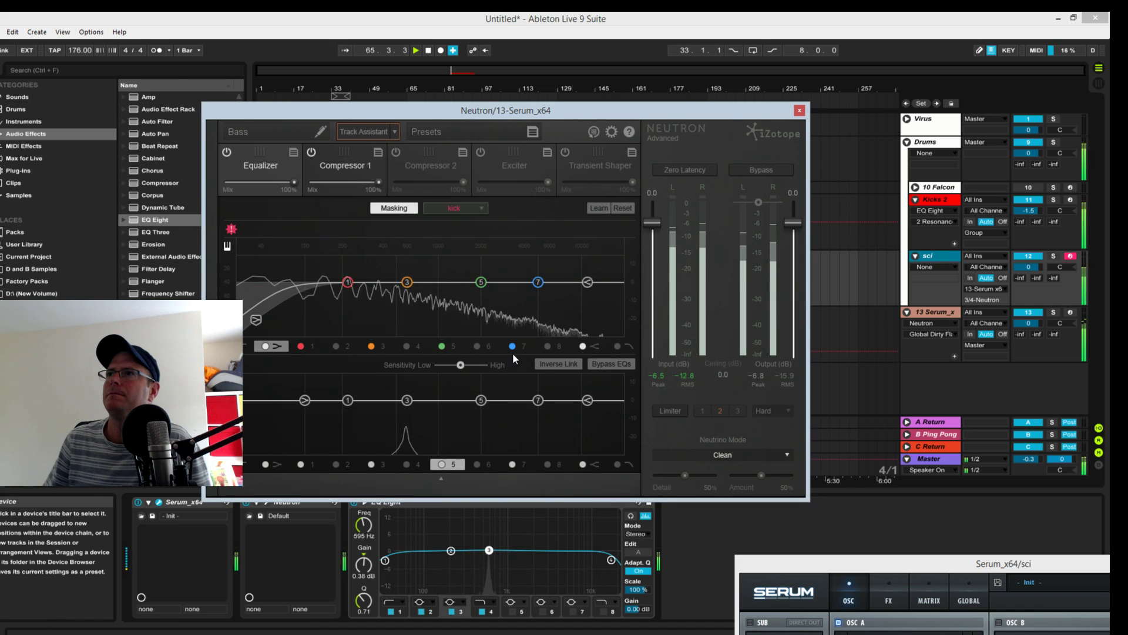
key(space)
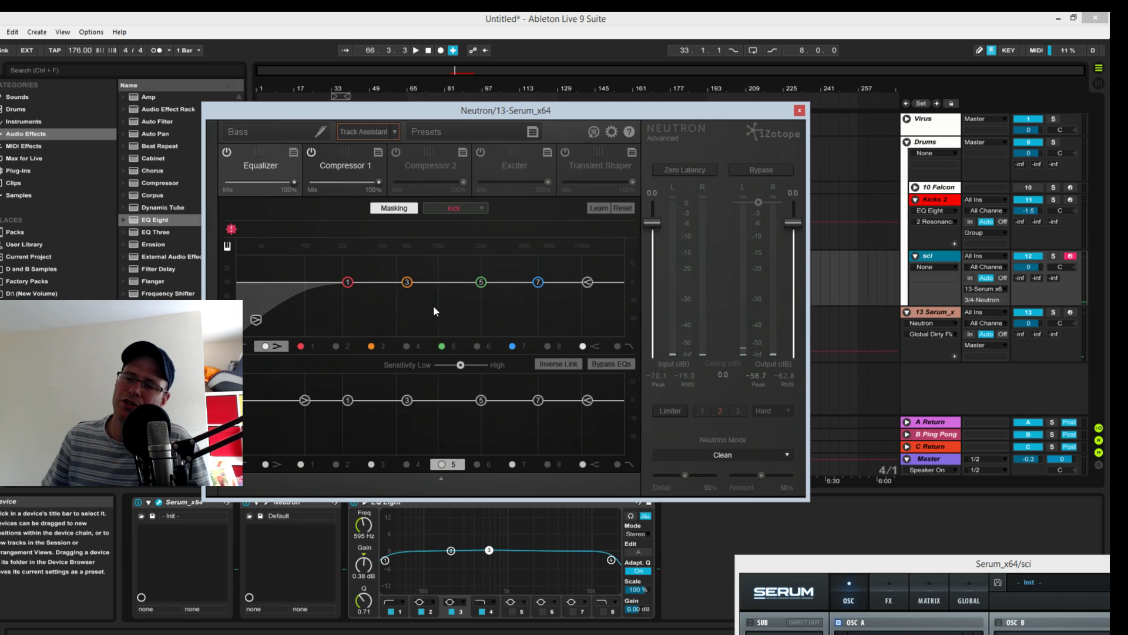
key(space)
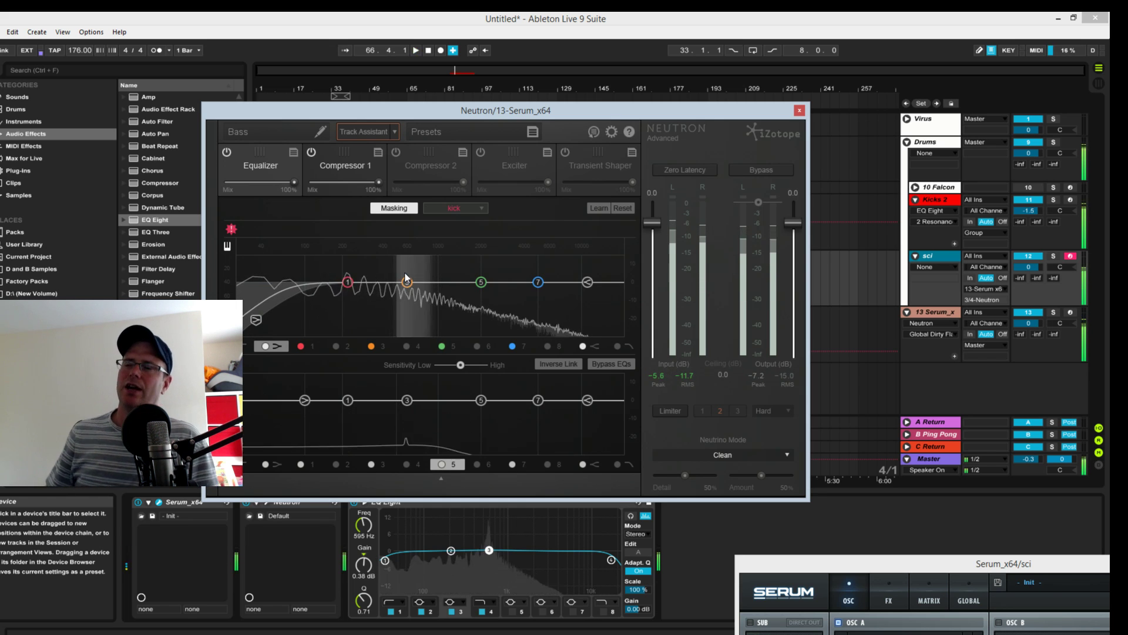
key(space)
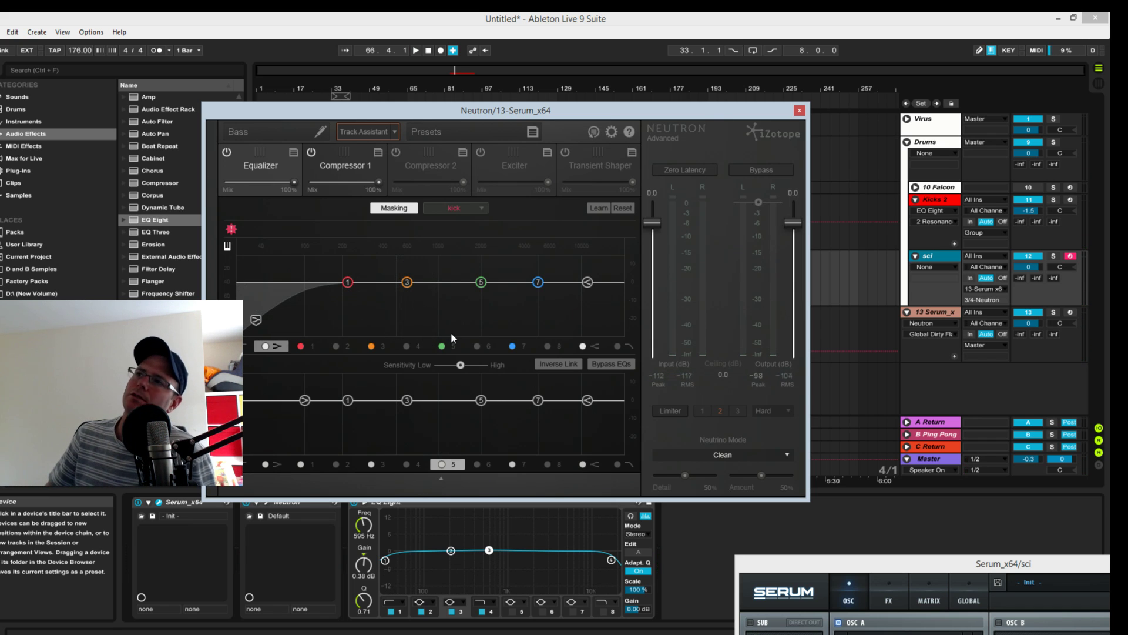
drag(591, 107, 353, 31)
Step: Pull the sci Neutron's EQ band 3 down to -11.9 dB at about 580 Hz and audition it
click(939, 257)
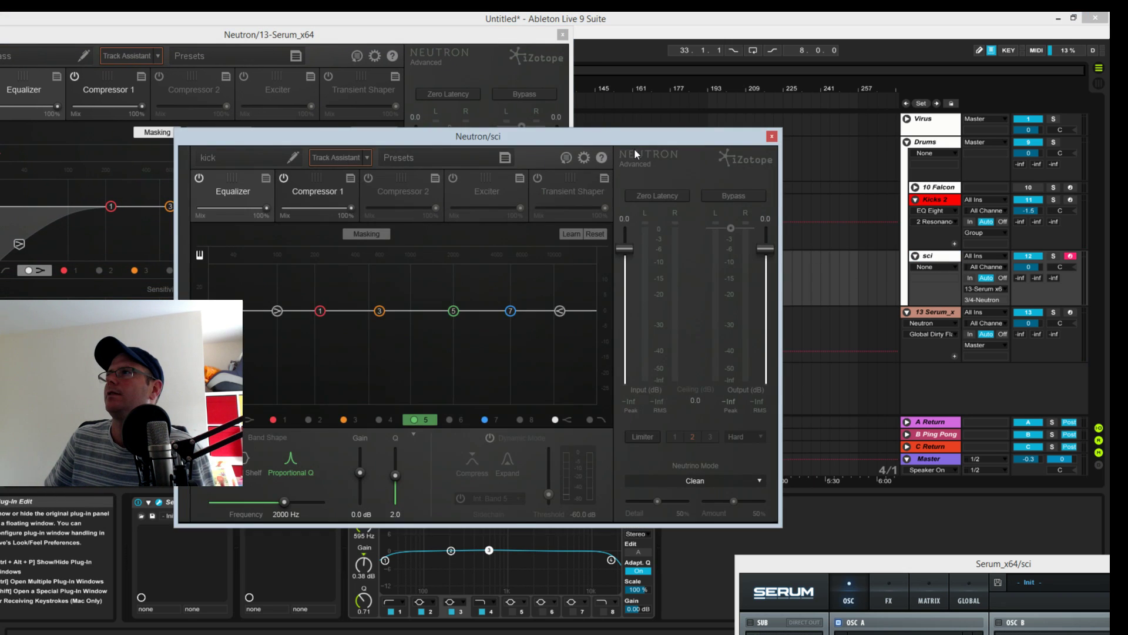
drag(634, 147, 1036, 61)
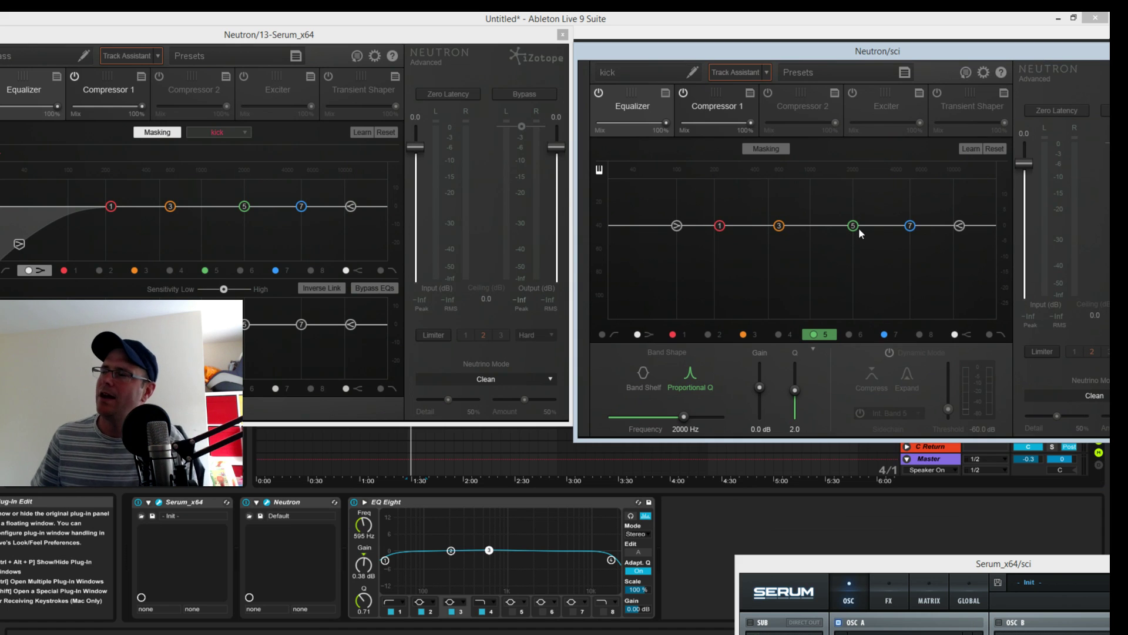
drag(781, 226, 778, 264)
key(space)
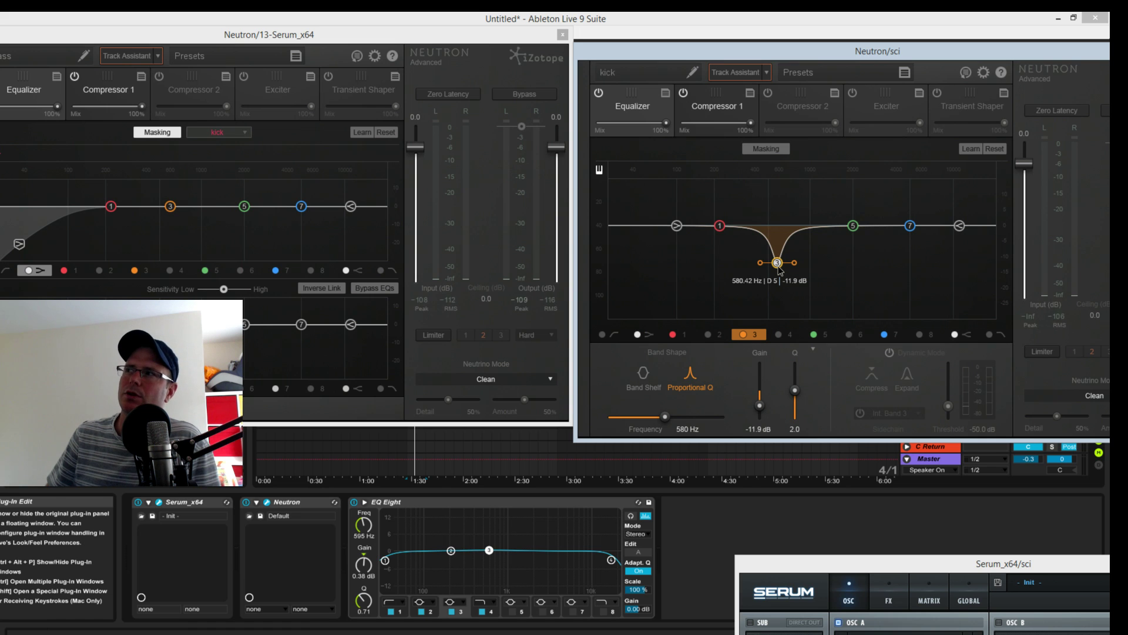
key(space)
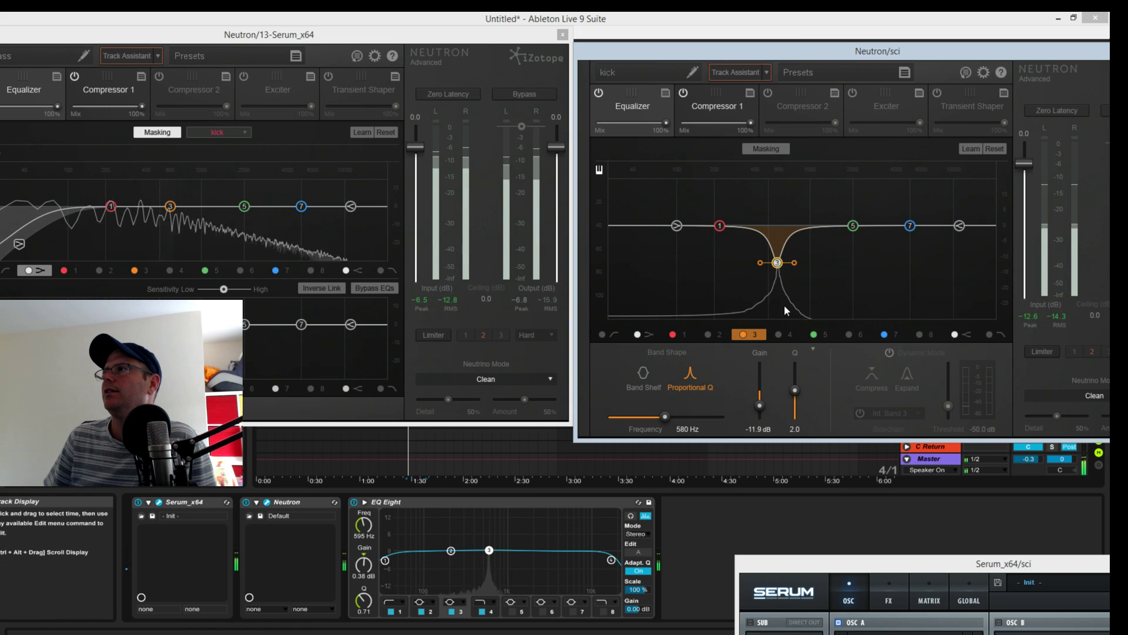
Step: Open the sci clip's D4 notes, check the sci track's Serum window, and close it
drag(872, 47, 330, 442)
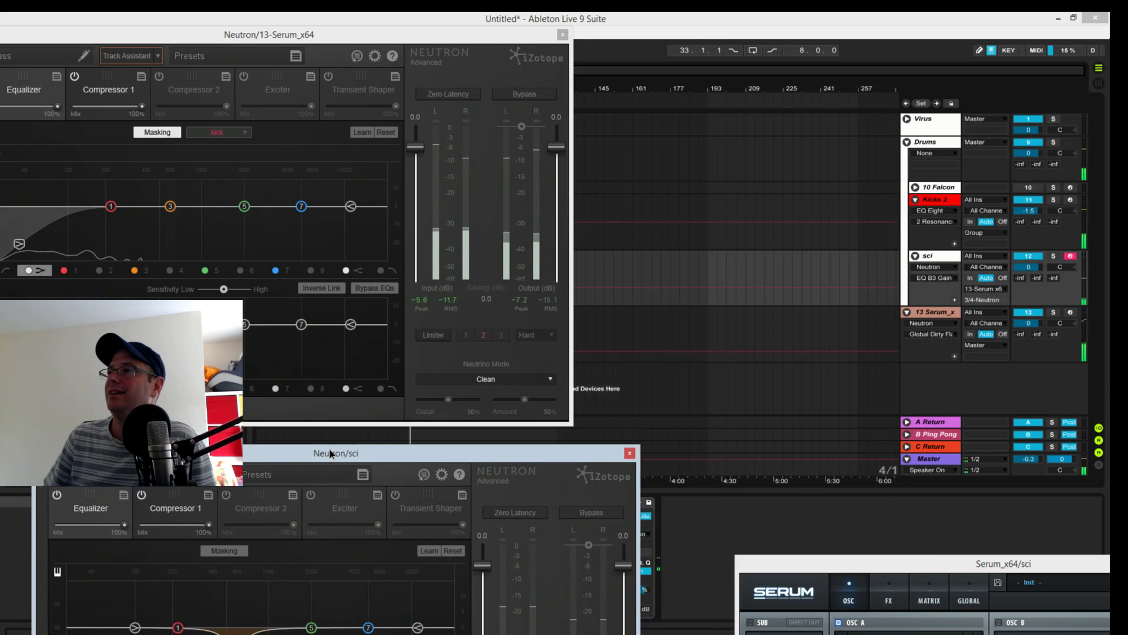
drag(514, 37, 47, 133)
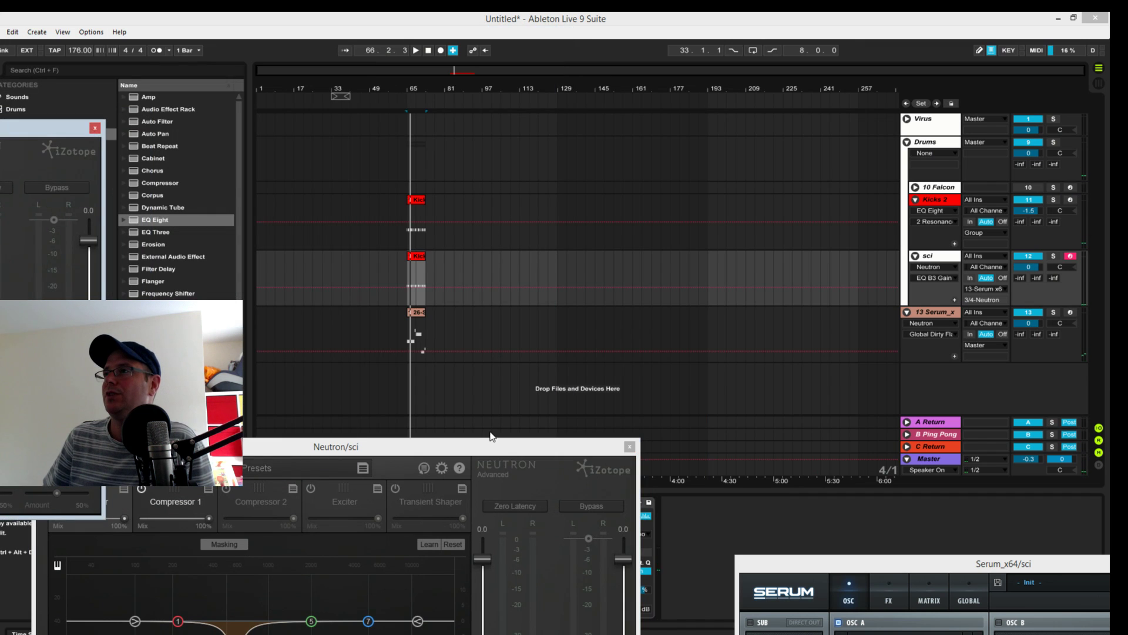
double_click(419, 257)
drag(622, 446, 999, 115)
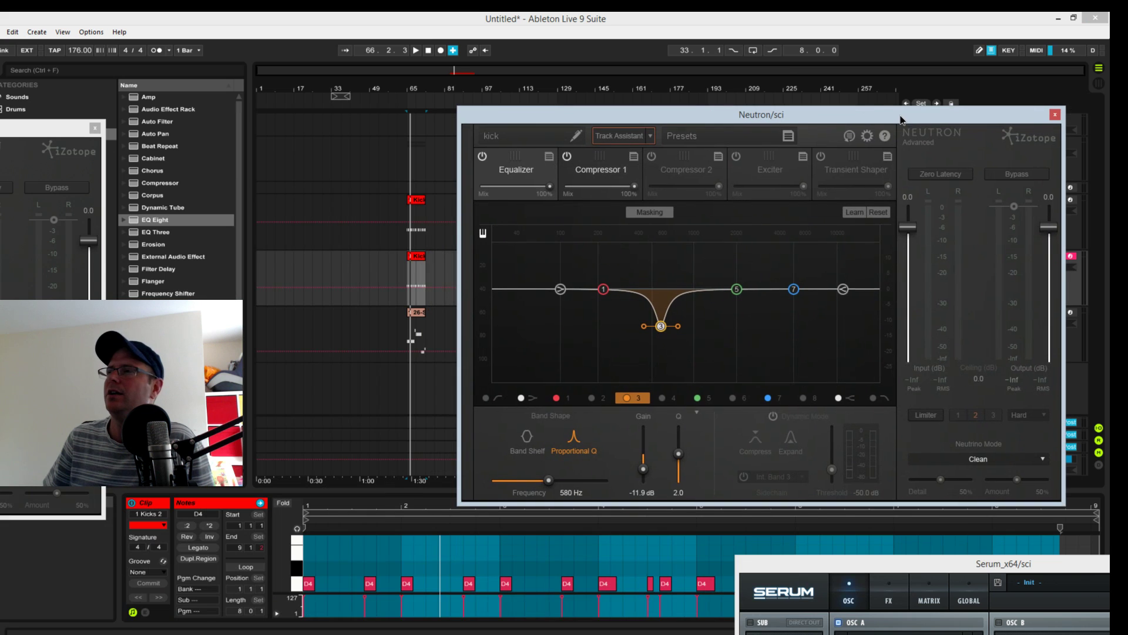
drag(1016, 564, 814, 250)
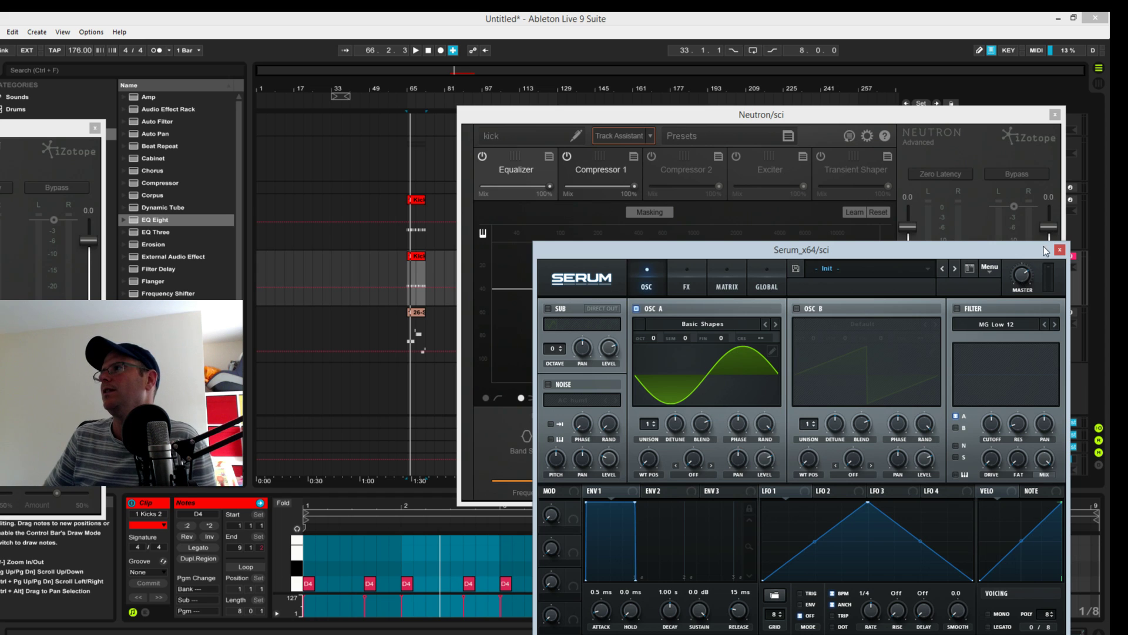
click(1059, 249)
Step: Nudge the sci Neutron's band 3 cut from 580 Hz up to 586 Hz, auditioning with playback
click(659, 327)
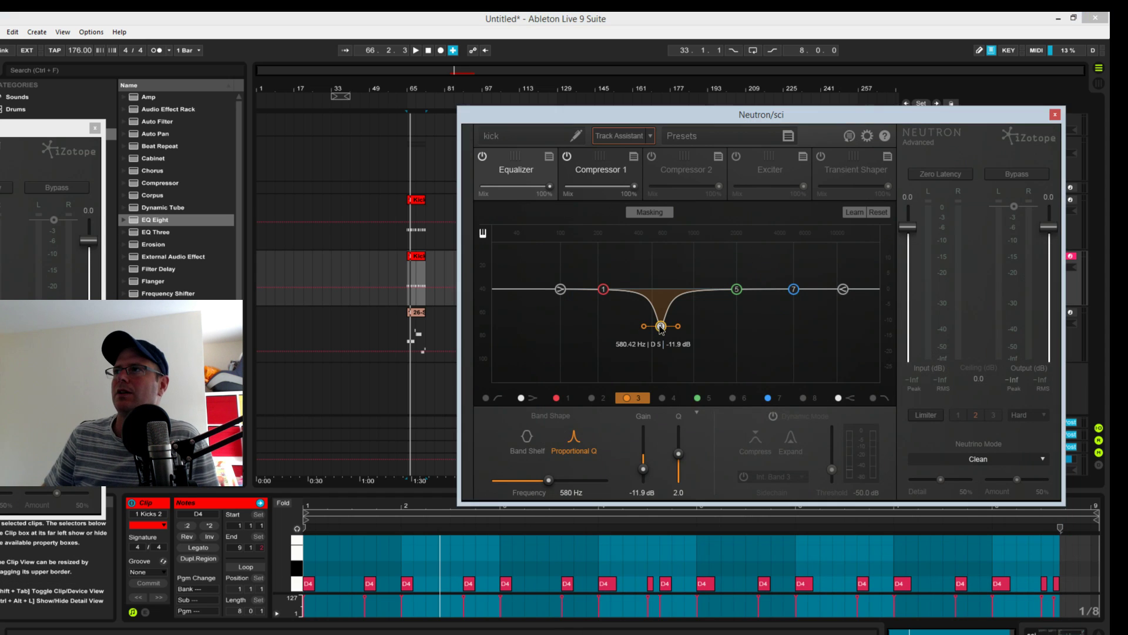
key(space)
drag(662, 329, 662, 325)
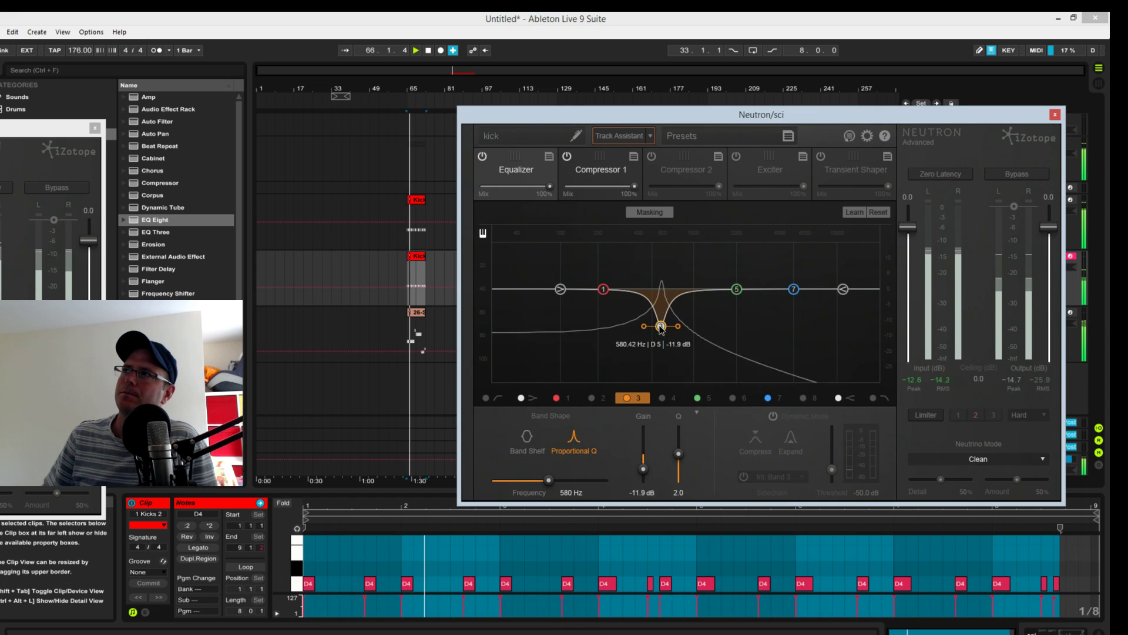
key(space)
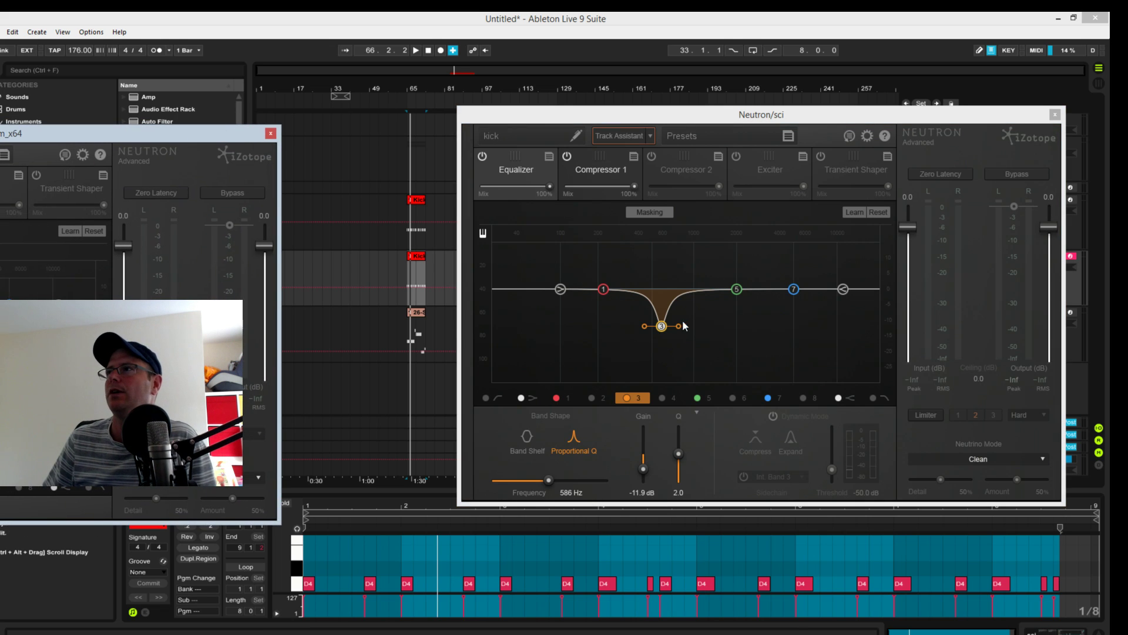
click(661, 326)
key(space)
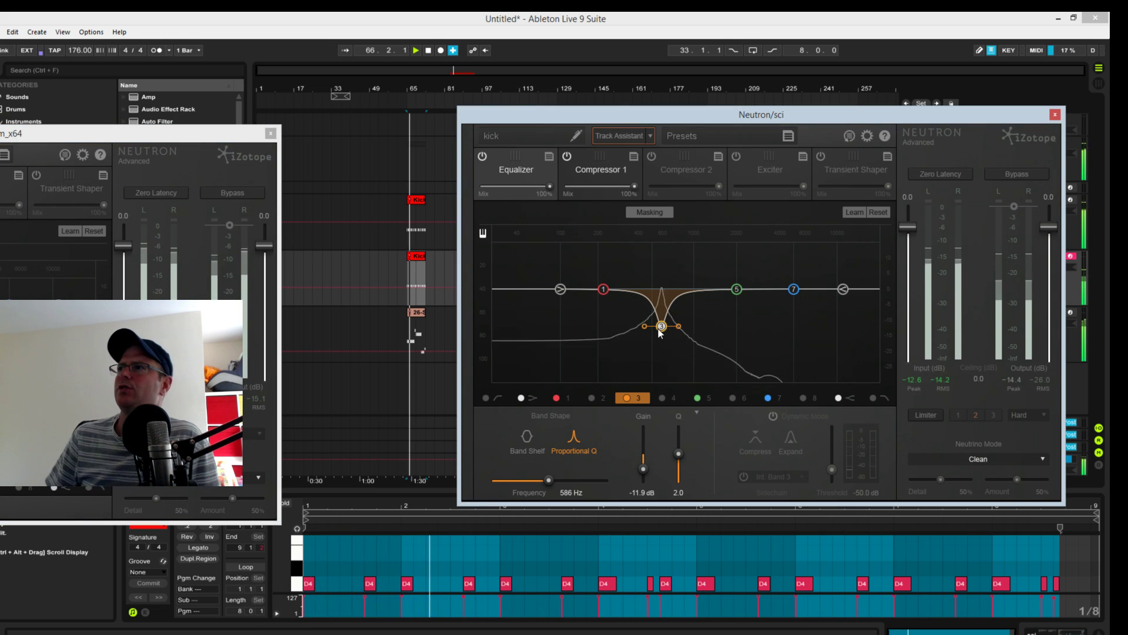
key(space)
drag(143, 135, 506, 71)
drag(809, 124, 1007, 77)
Step: Toggle Dynamic Mode on the bass Neutron's low band and change its sidechain to Ext. Band 3
click(91, 278)
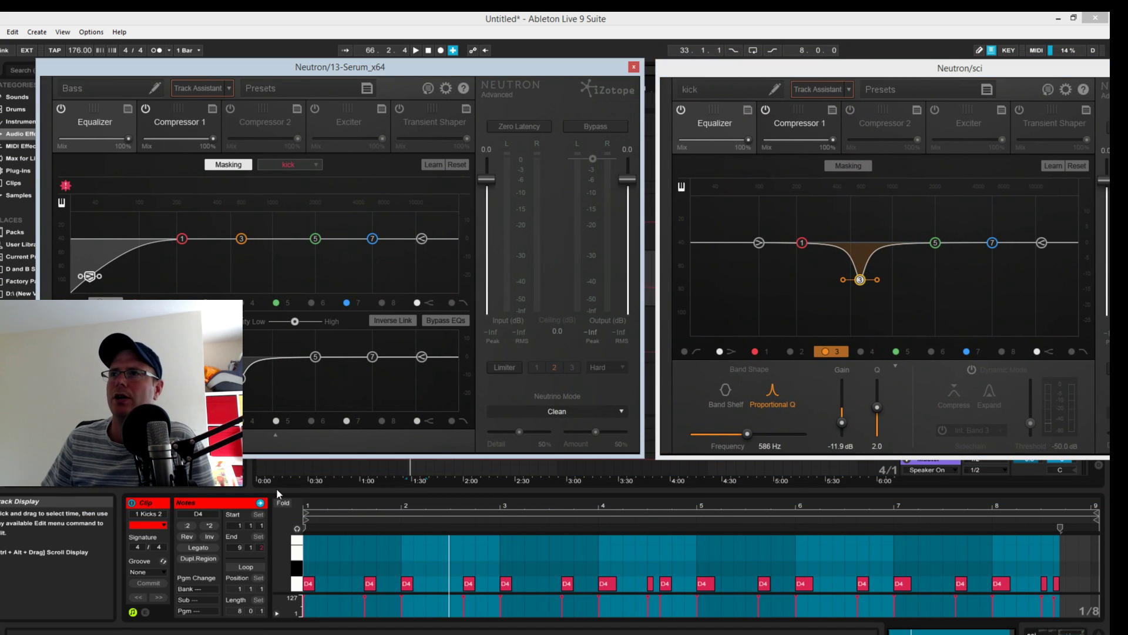
click(352, 369)
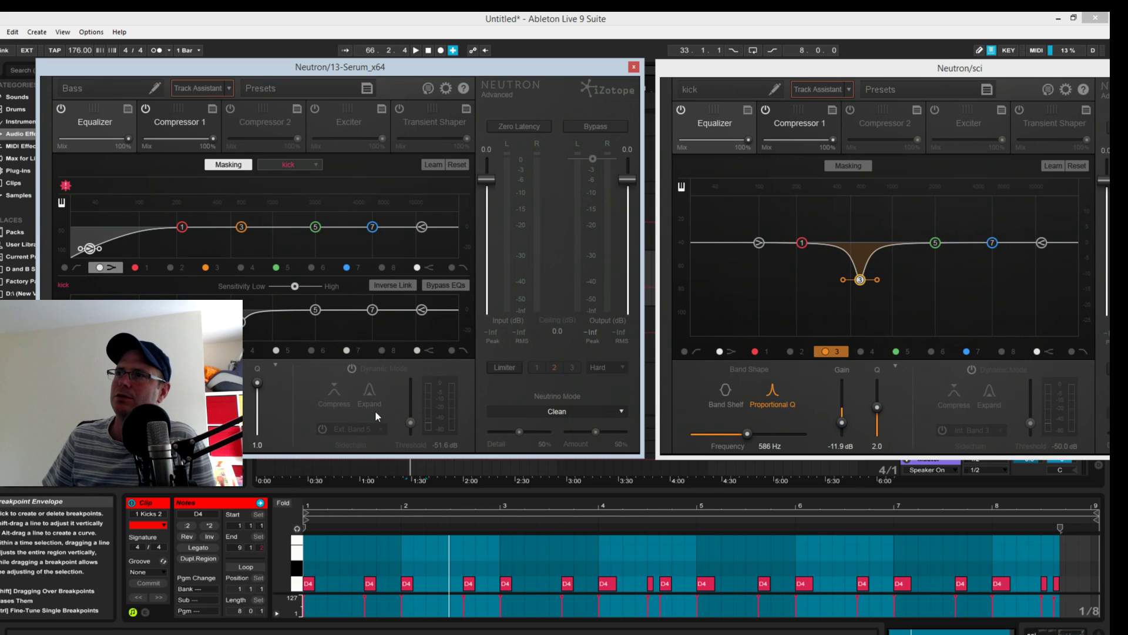
click(347, 368)
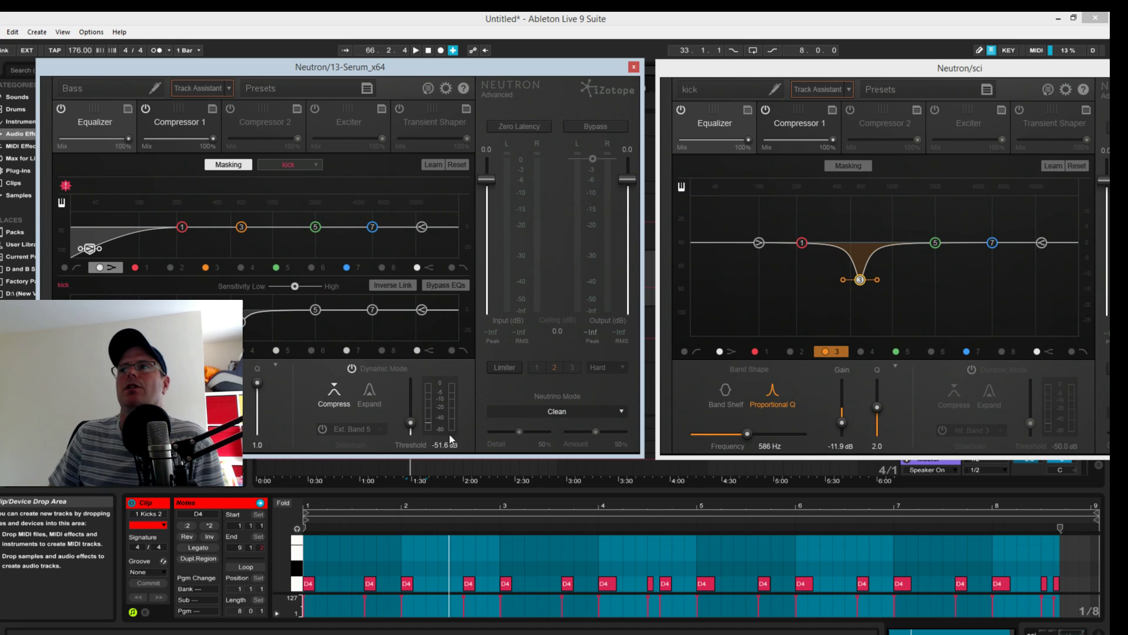
click(378, 431)
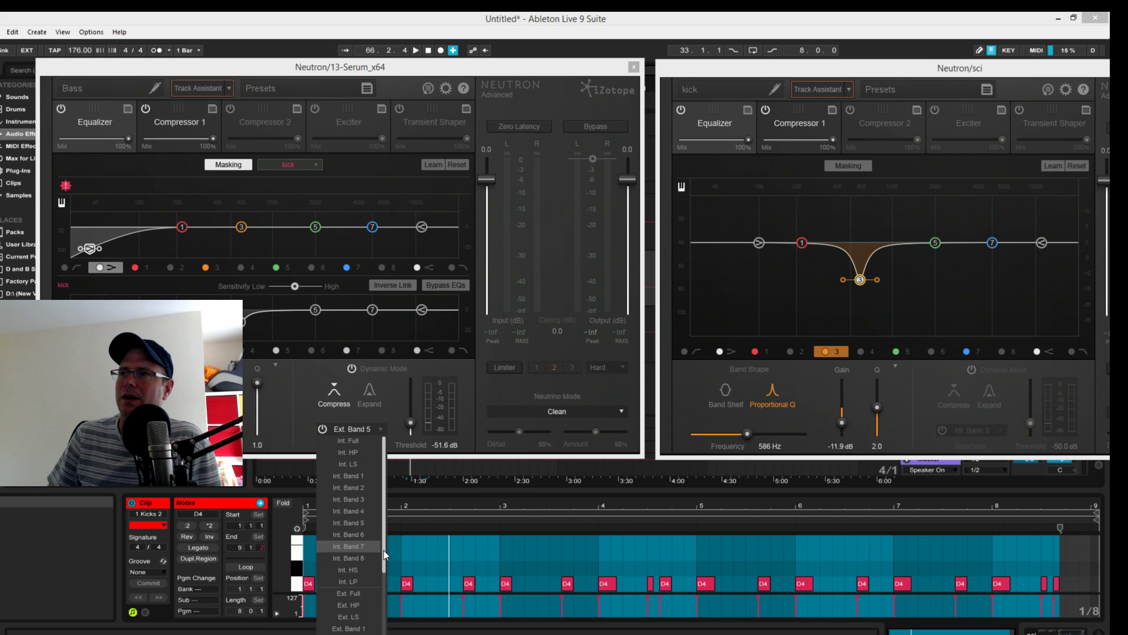
drag(383, 556, 383, 591)
click(348, 590)
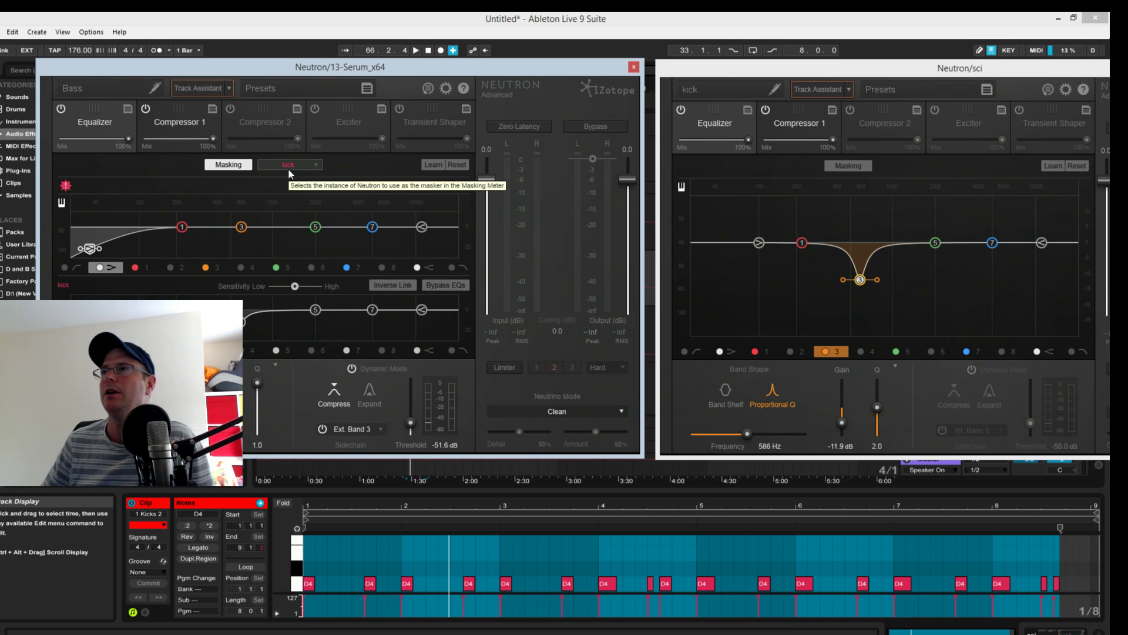
key(space)
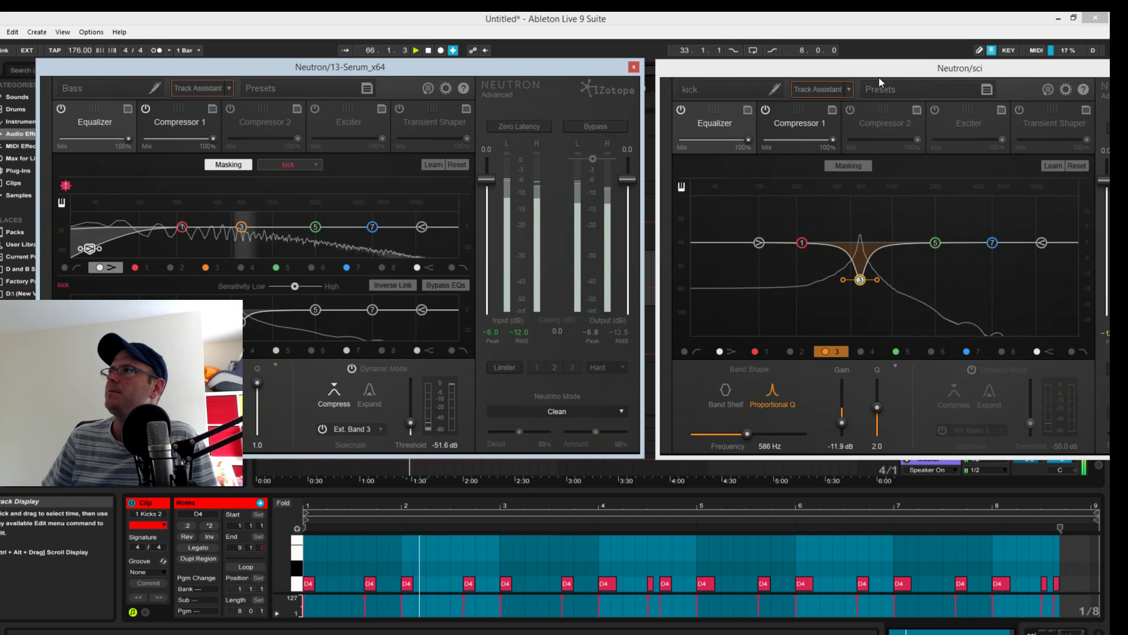
drag(880, 81, 101, 411)
key(space)
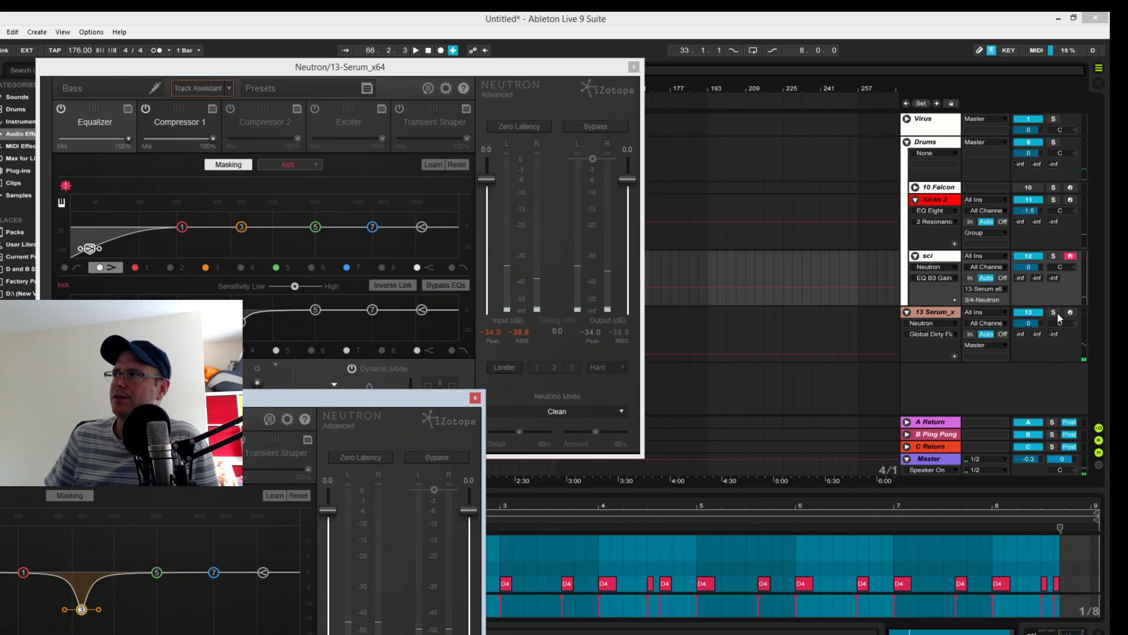
click(1053, 312)
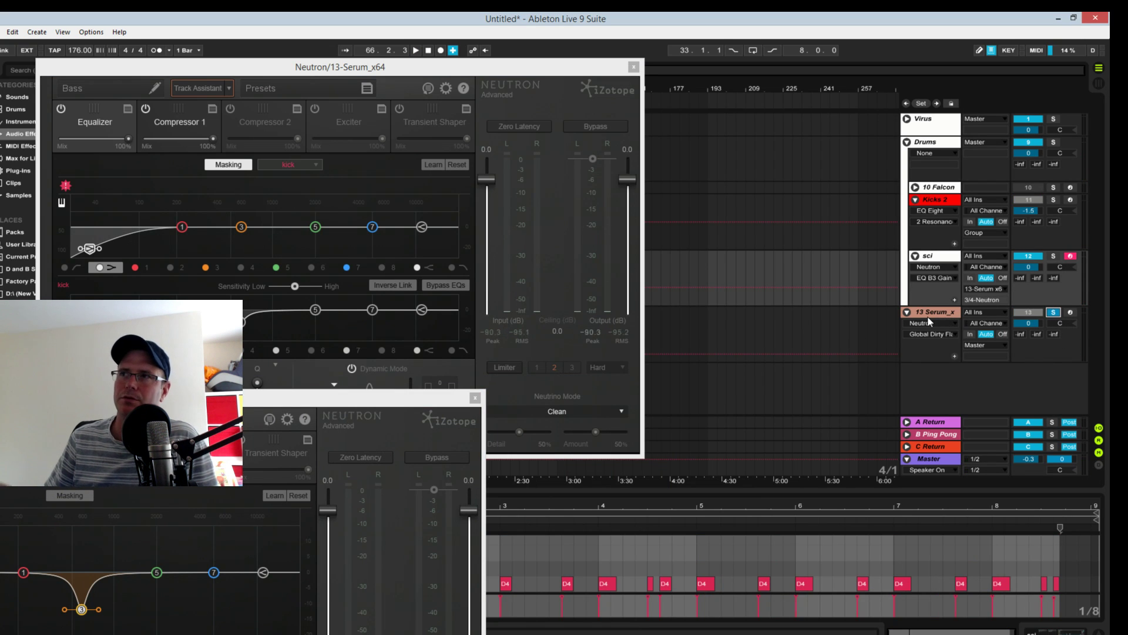
key(space)
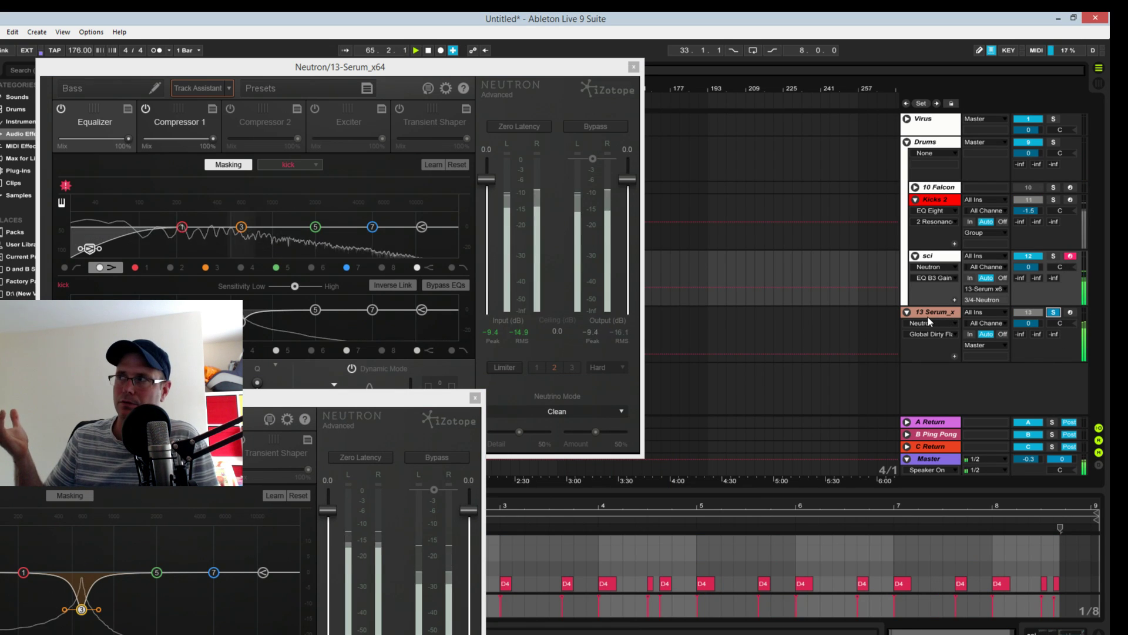
key(space)
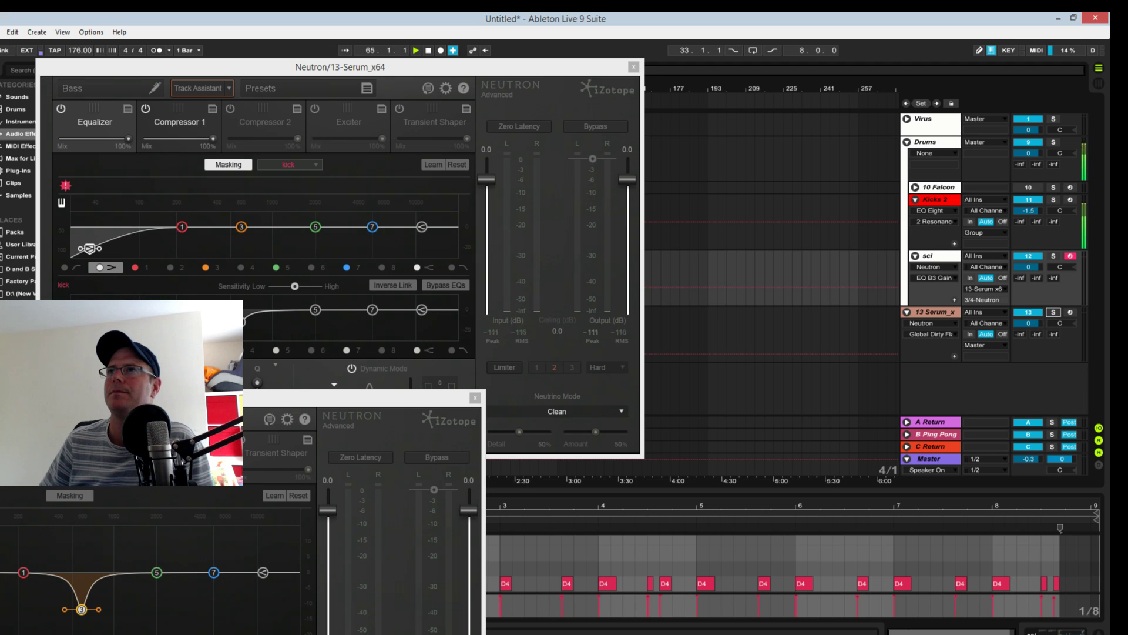
key(space)
drag(379, 397, 876, 56)
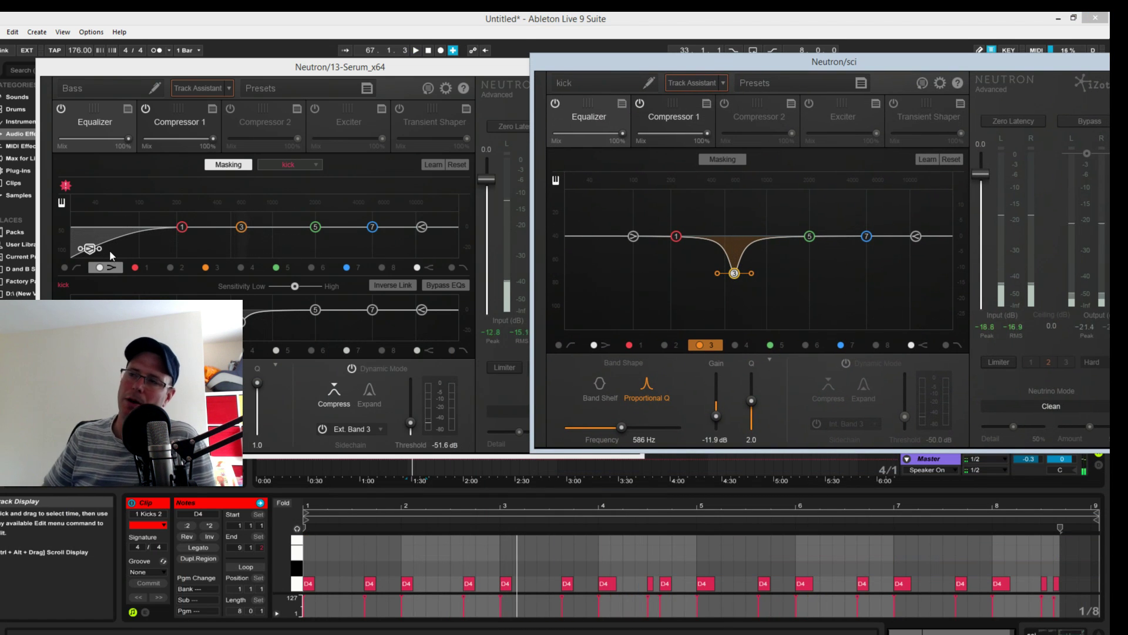
key(space)
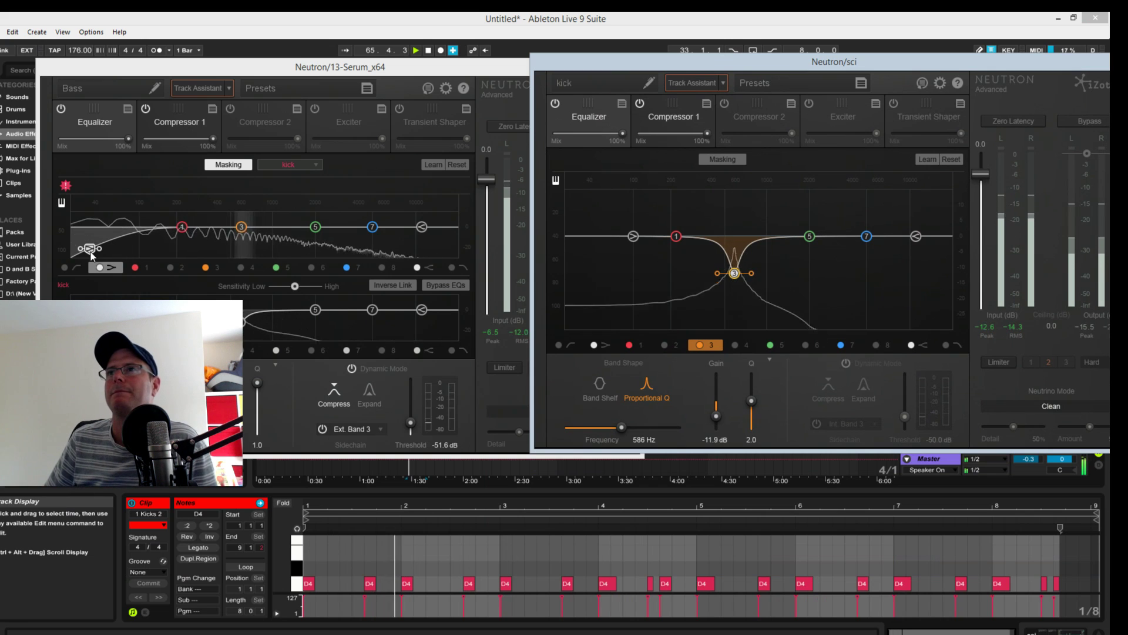
click(88, 253)
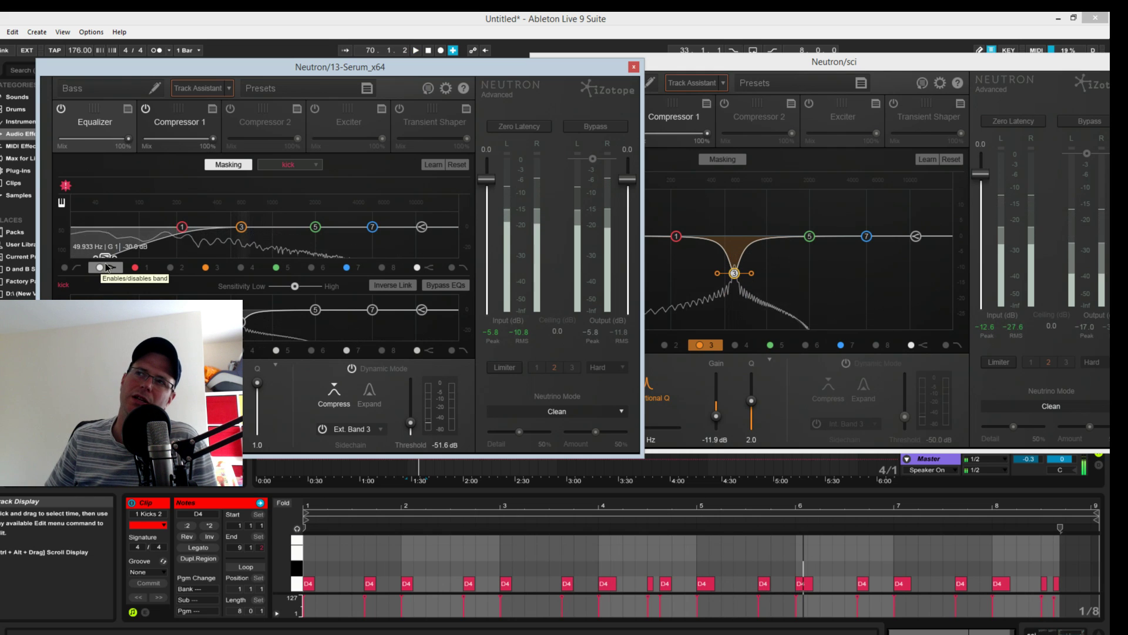
key(space)
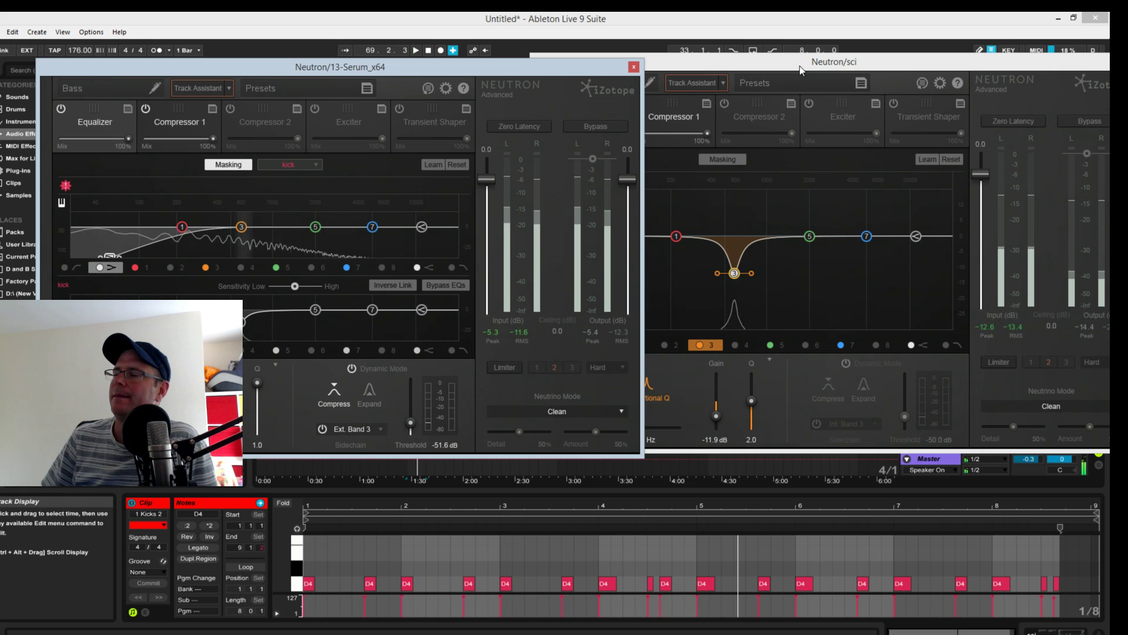
key(space)
drag(799, 69, 720, 611)
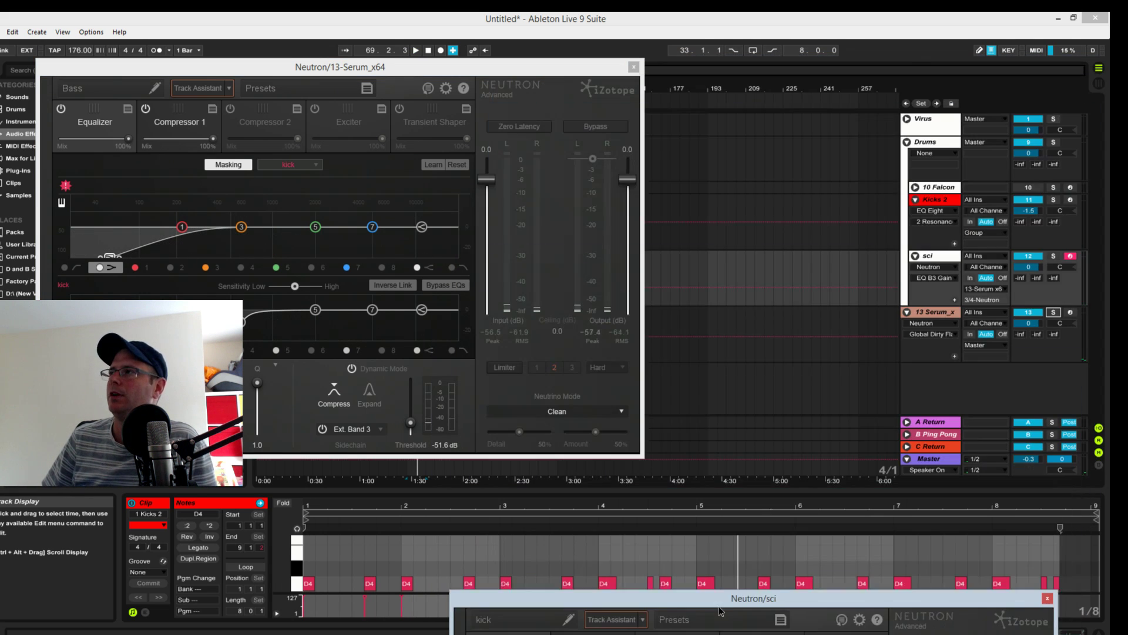
Step: Open the 13 Serum_x bass track's Serum, bring it into view, then close it
click(894, 356)
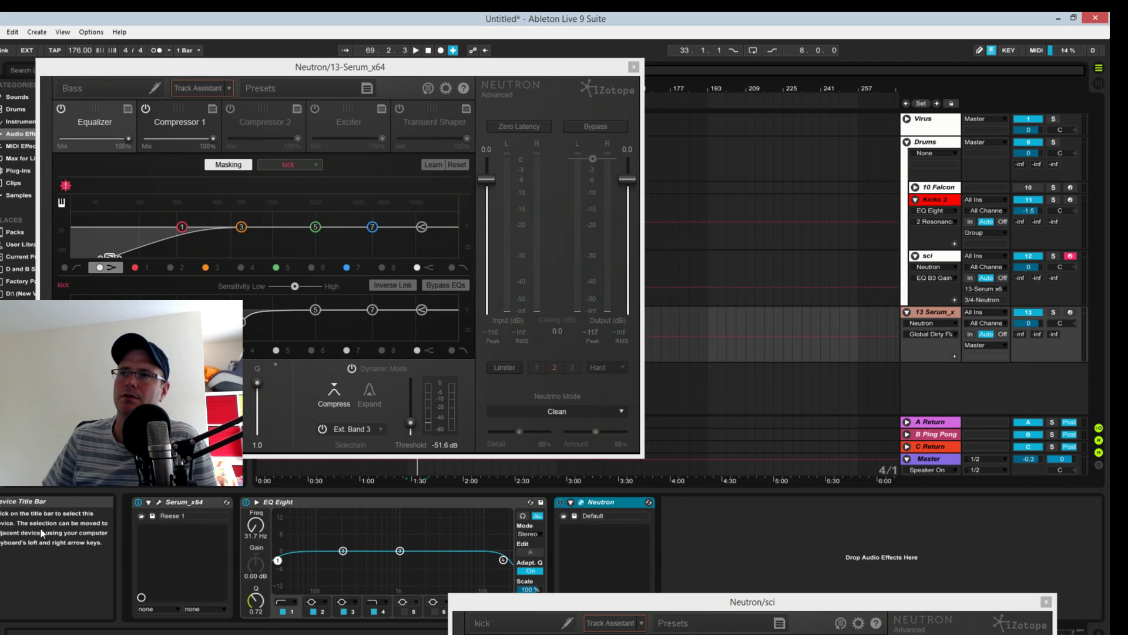
click(158, 502)
drag(741, 179, 714, 65)
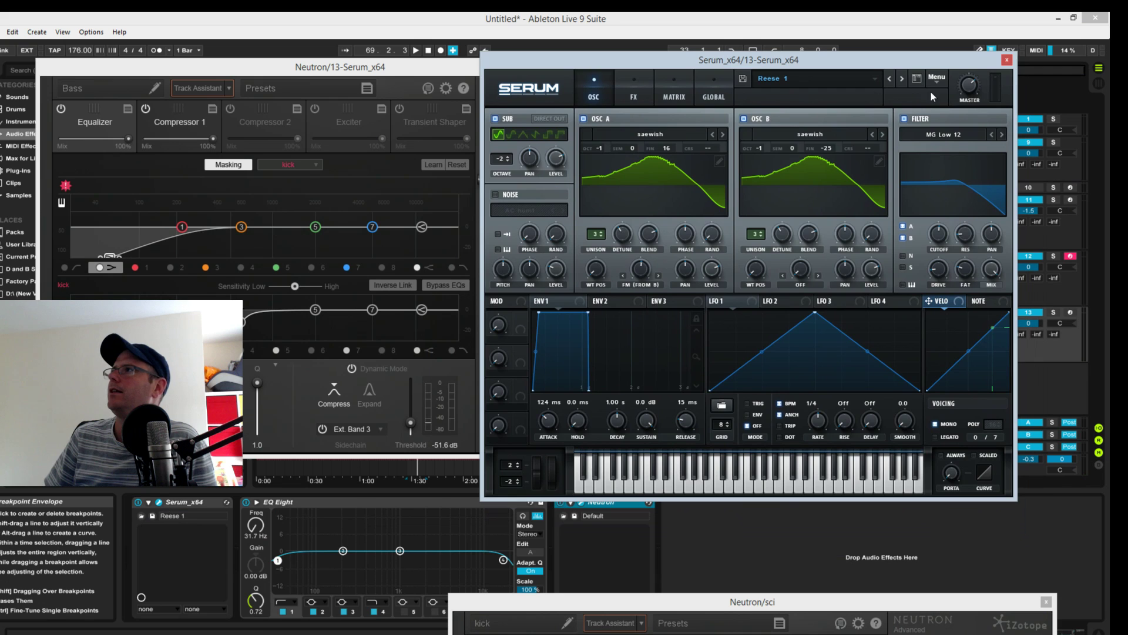
click(1007, 60)
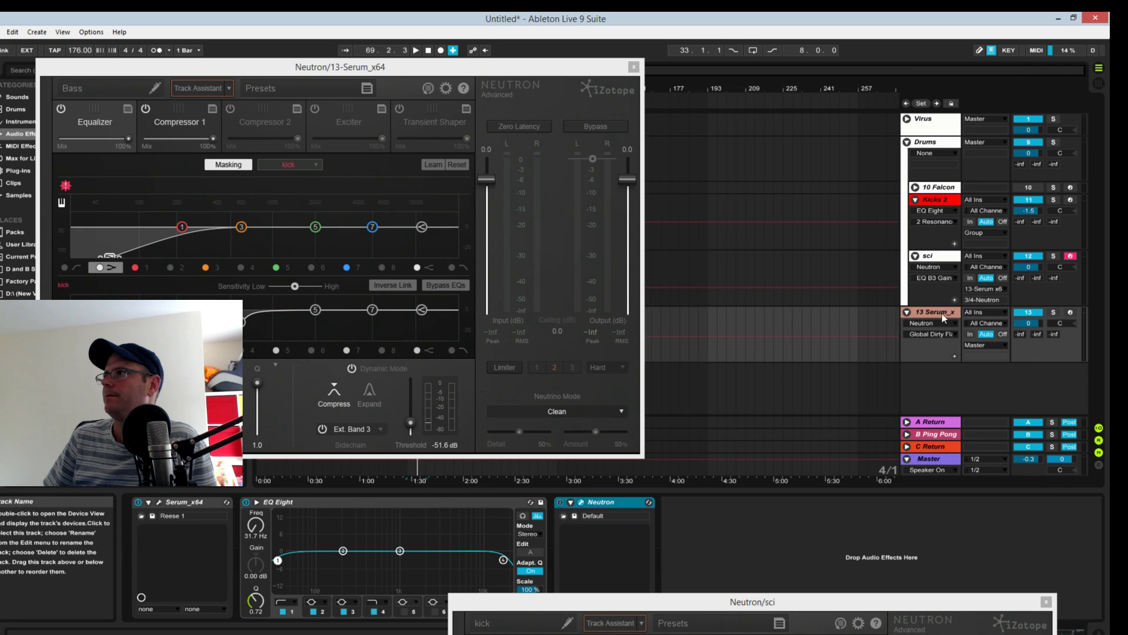
Step: Open the sci track's Serum during playback and move its window down out of the way
click(941, 259)
click(161, 498)
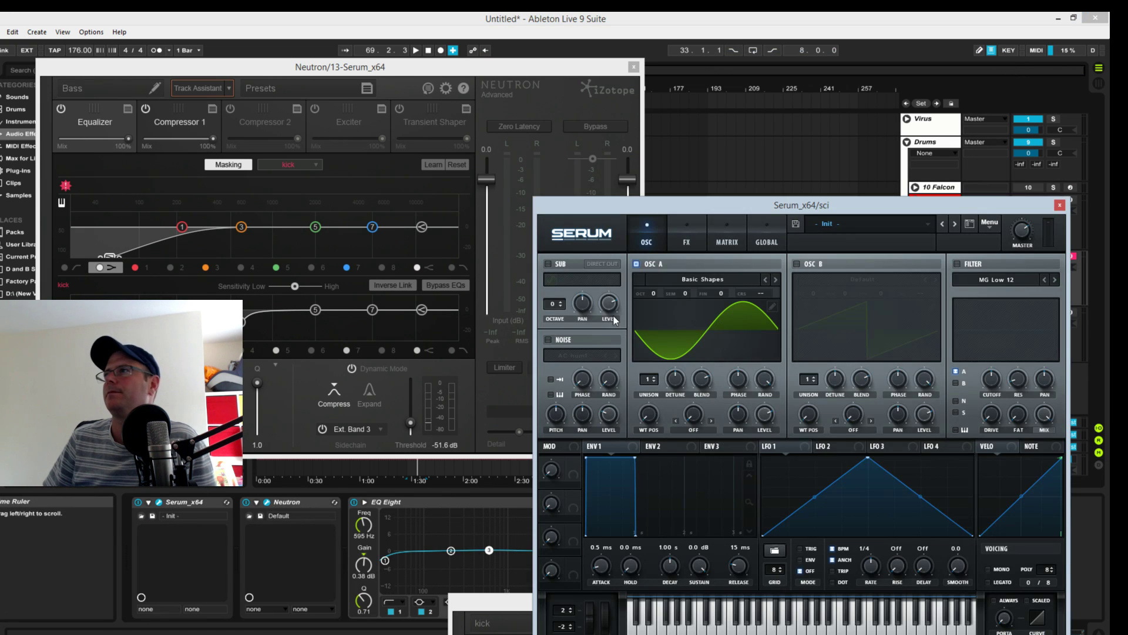
key(space)
drag(714, 216, 694, 82)
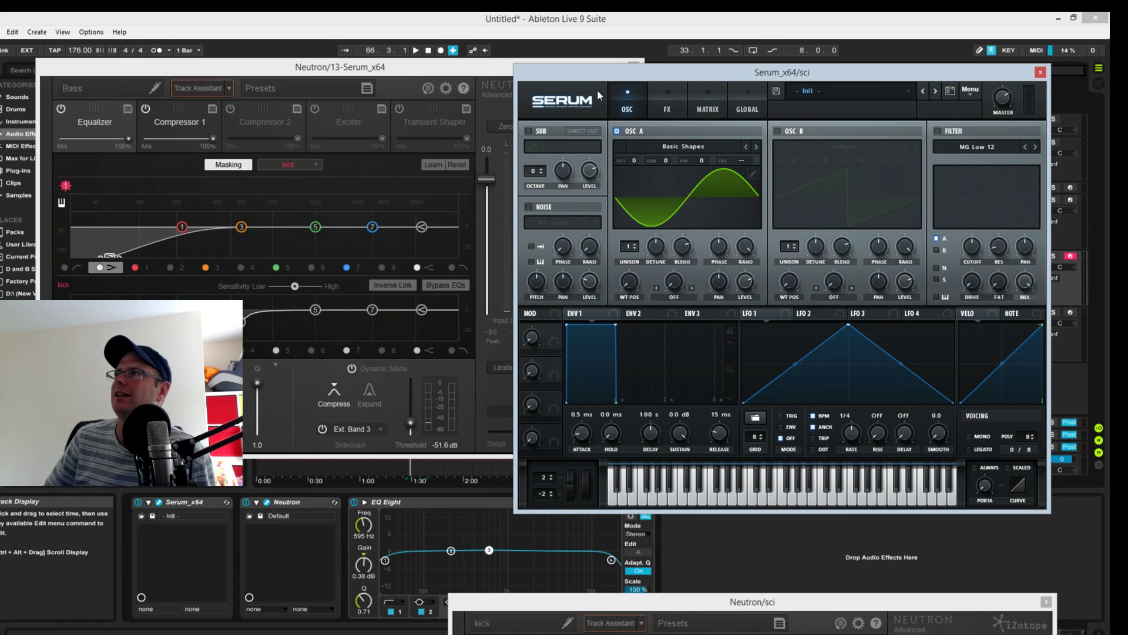
drag(619, 79, 590, 508)
Step: Lengthen all D4 notes in the sci clip's piano roll and play from the clip start
click(634, 67)
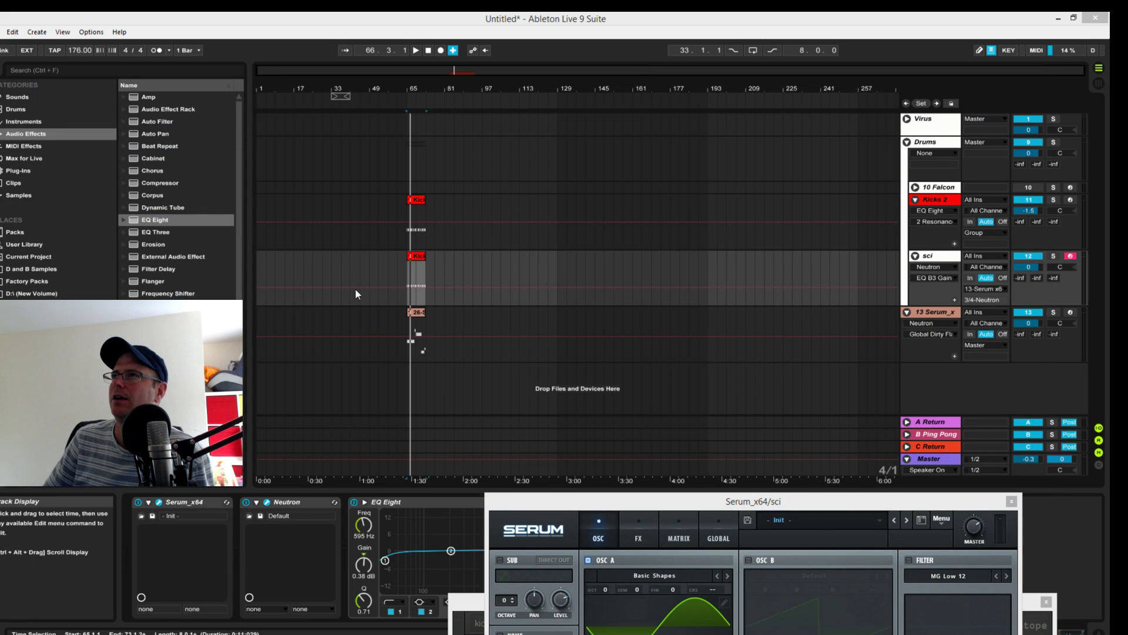
click(417, 276)
drag(547, 506, 815, 555)
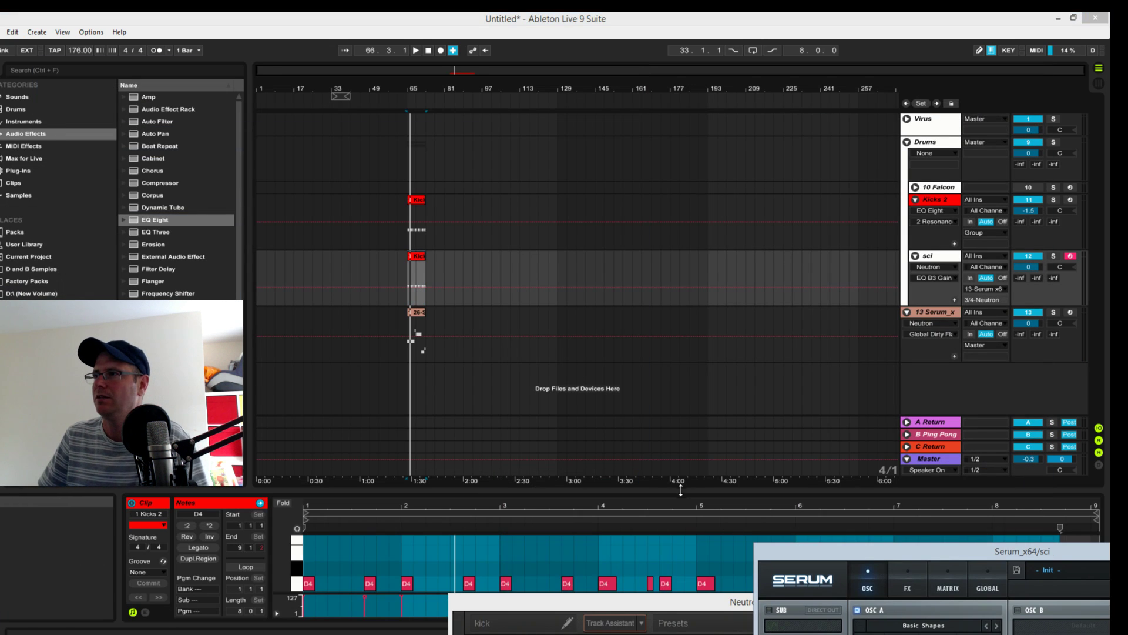
drag(499, 490, 499, 247)
key(ctrl+a)
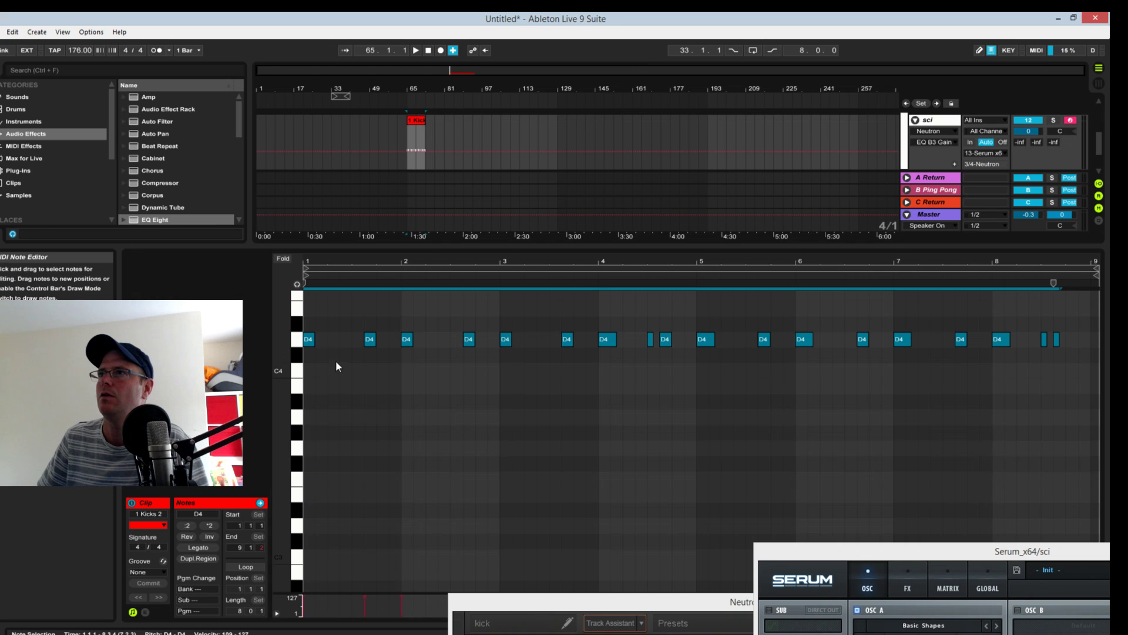
drag(315, 342, 321, 344)
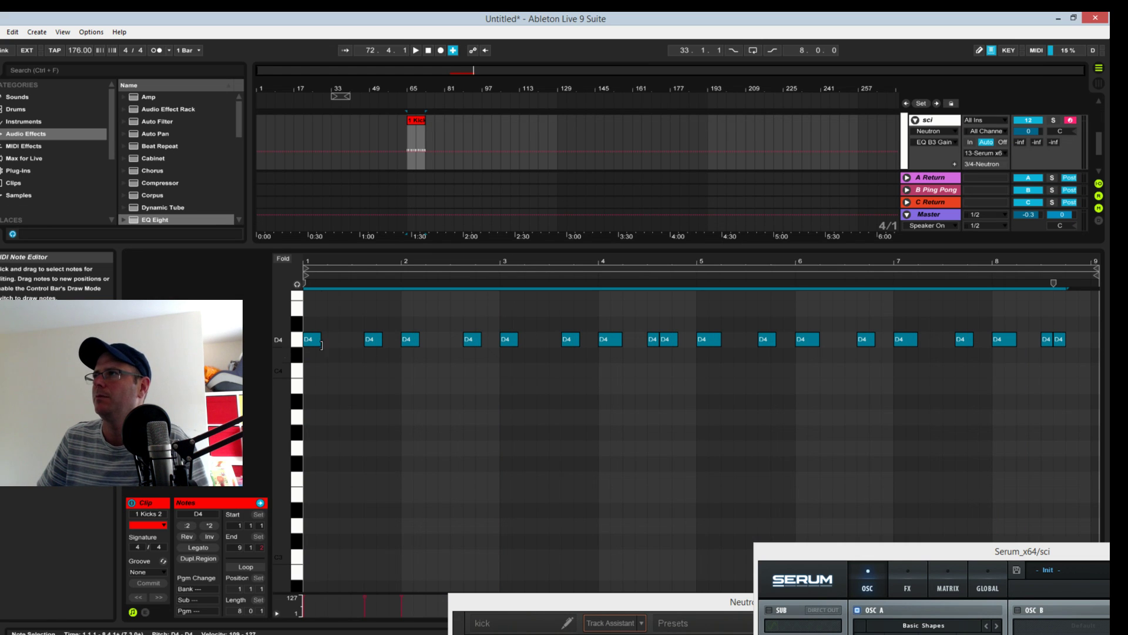
key(space)
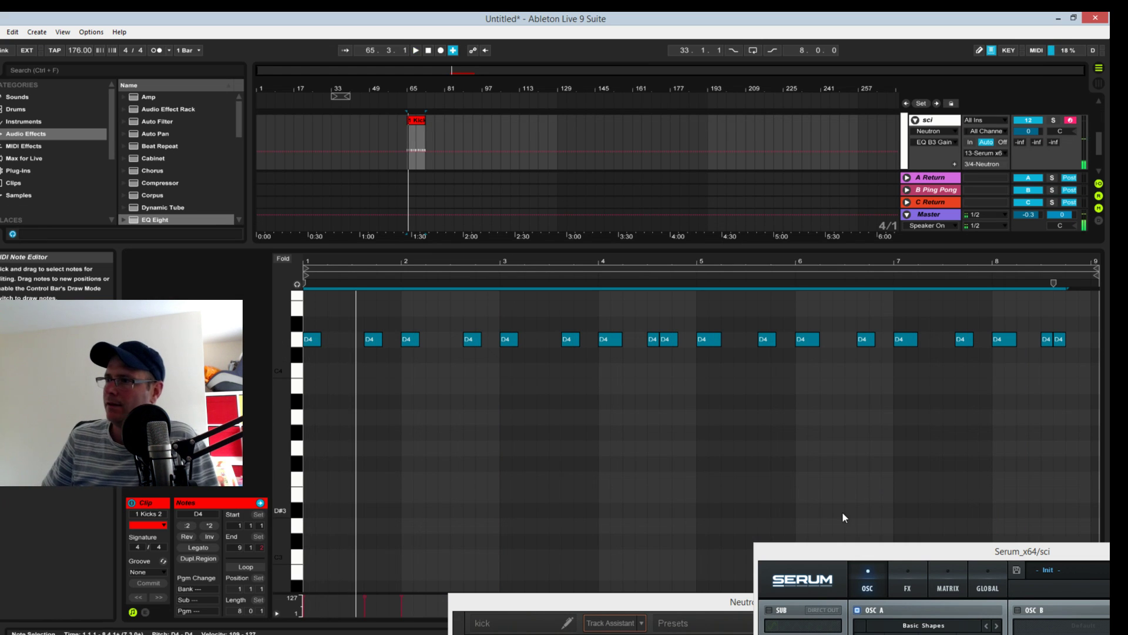
Step: Set the insert point at bar 241, then select the 13 Serum_x bass track and reopen its Neutron
drag(699, 609, 610, 275)
click(965, 265)
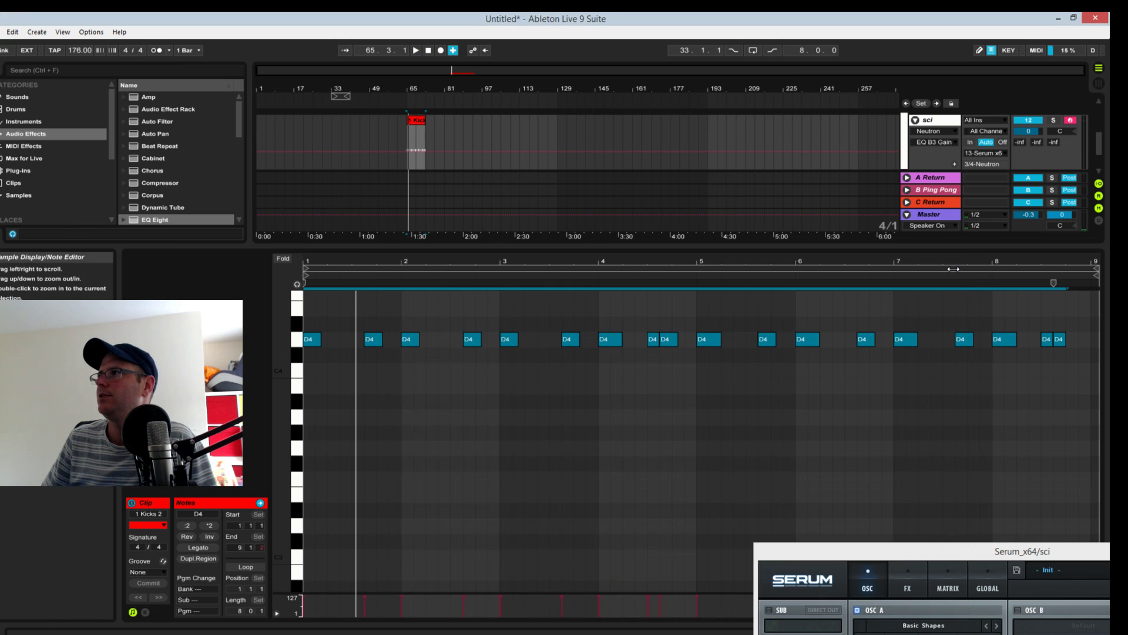
click(824, 145)
drag(924, 243, 925, 439)
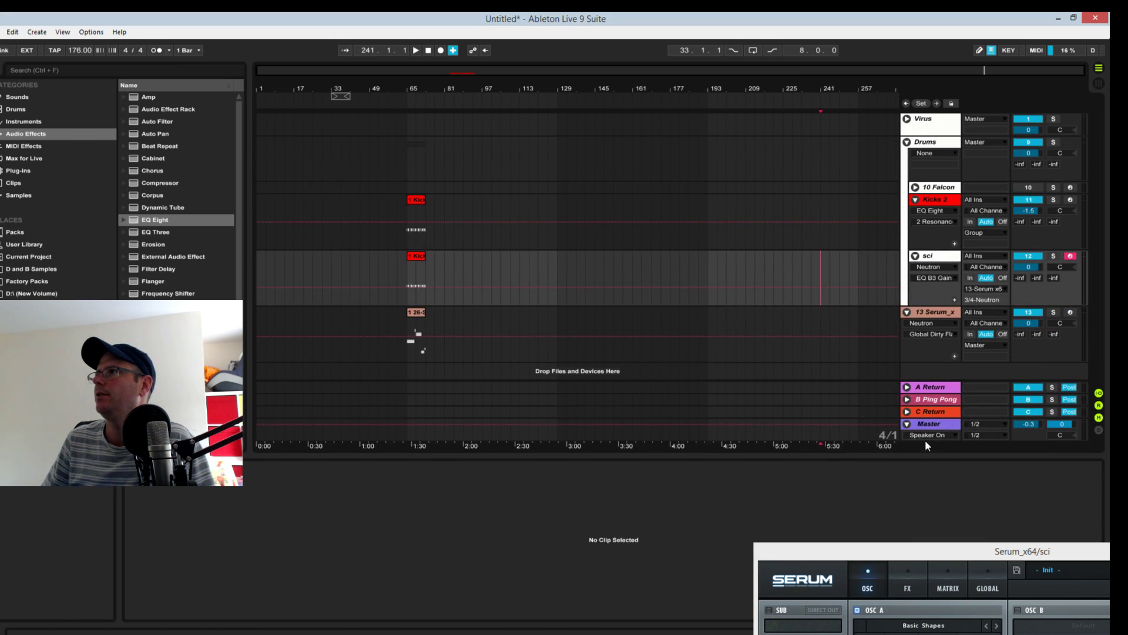
click(943, 316)
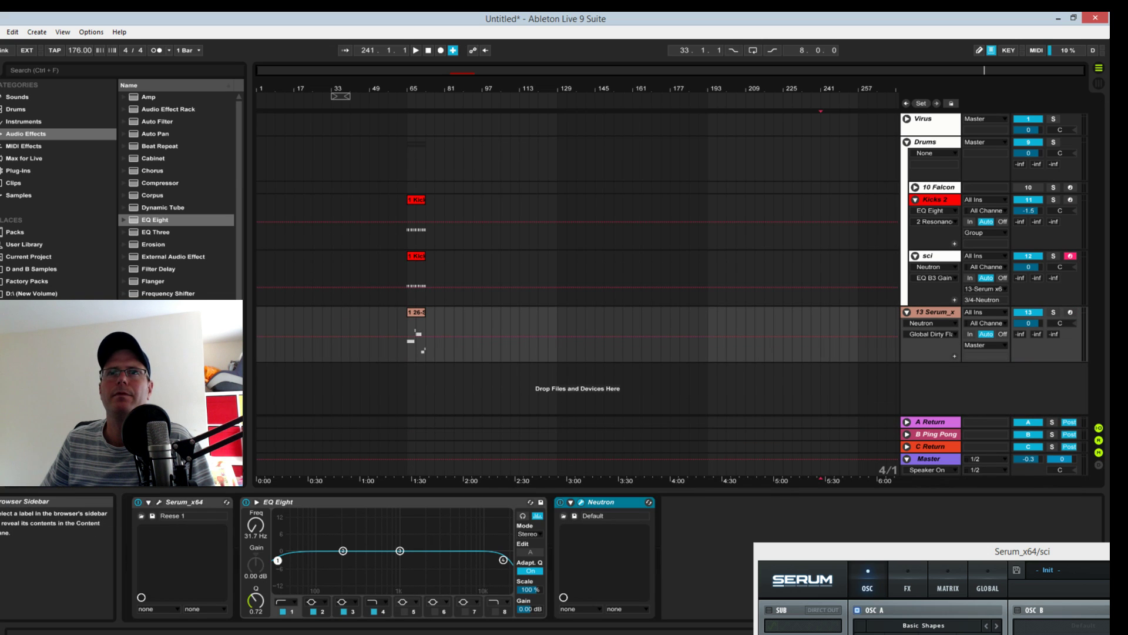
click(226, 502)
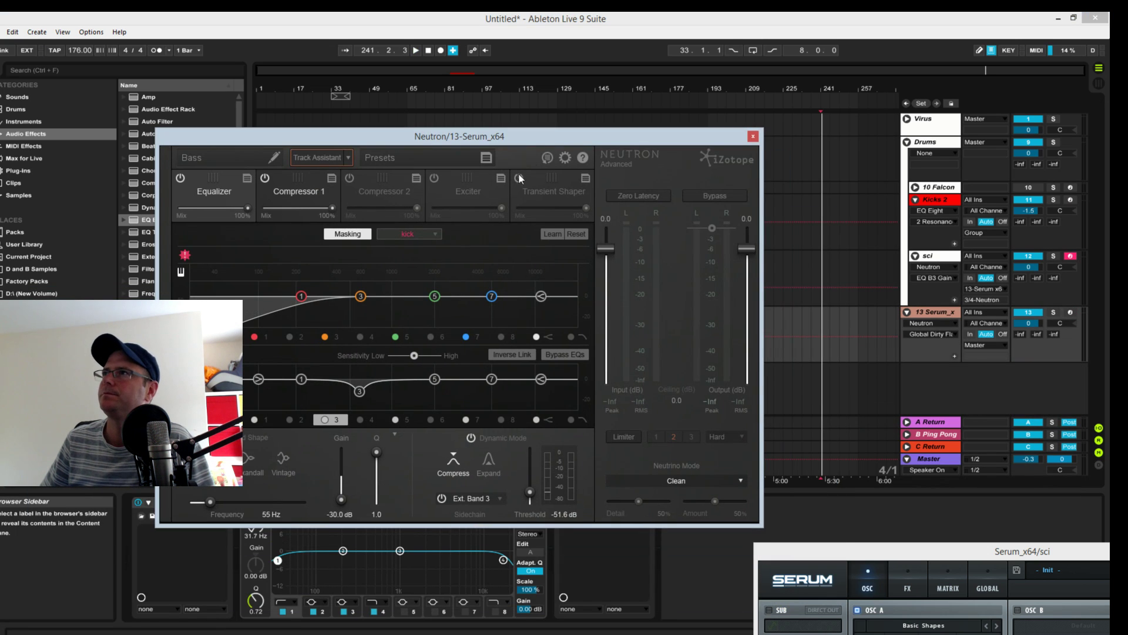
Step: Play from bar 65 and stop, with Neutron and the sine Serum moved into view
drag(543, 134, 468, 249)
click(410, 217)
key(space)
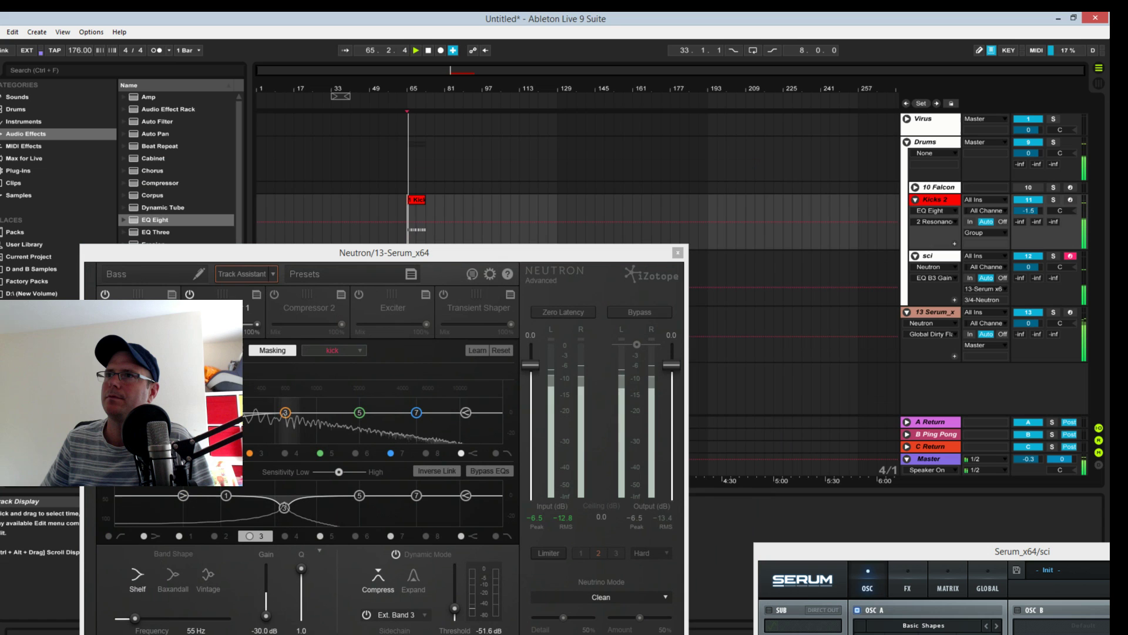
key(space)
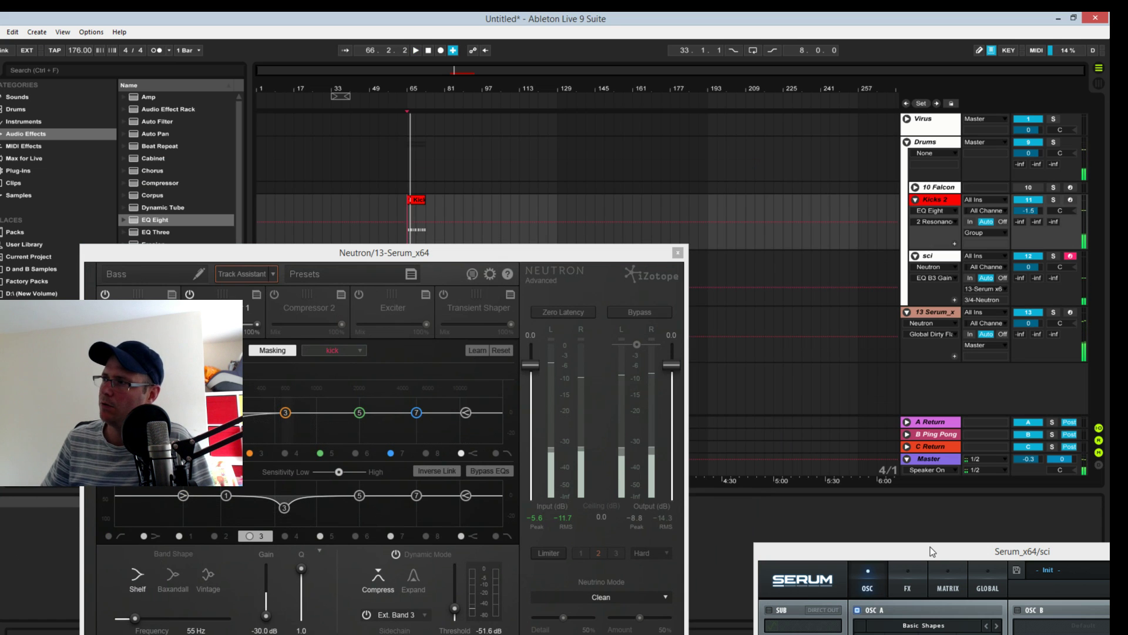
drag(941, 552, 715, 176)
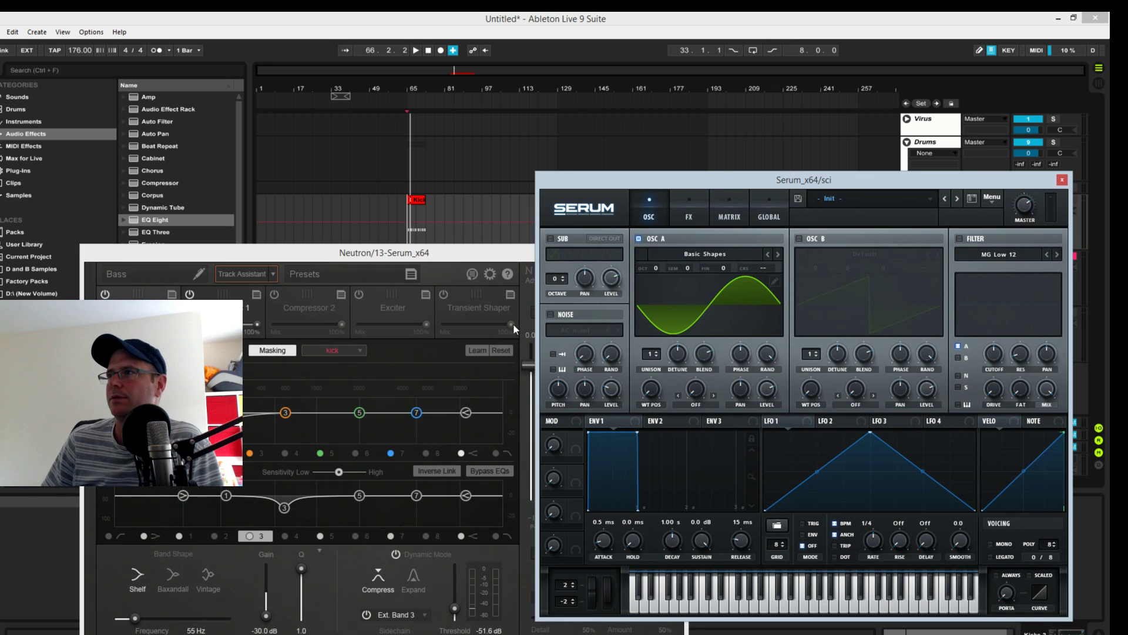
Step: Place Neutron and Serum side by side, then shorten the sine's ENV1 decay and silence its sustain
drag(365, 264, 284, 54)
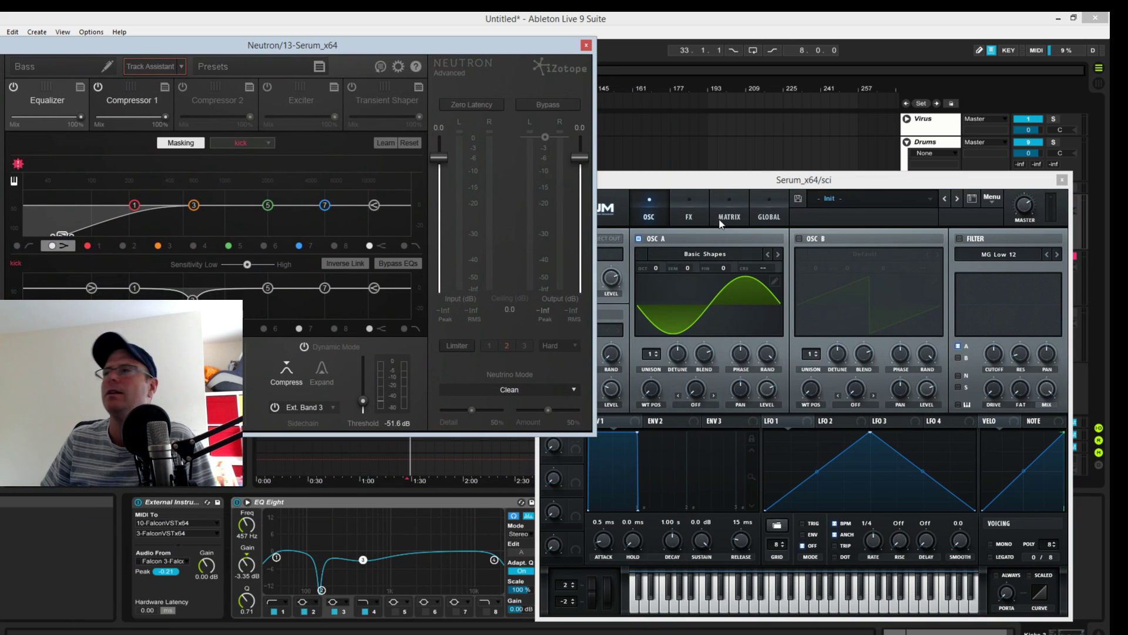
drag(751, 183, 714, 51)
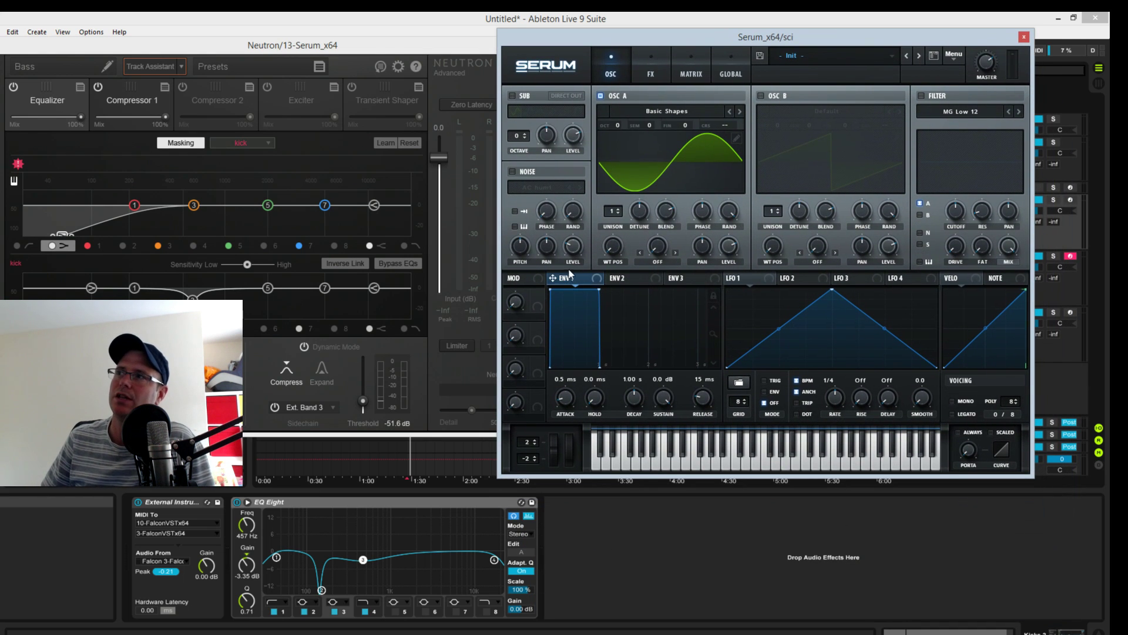
drag(598, 290, 630, 419)
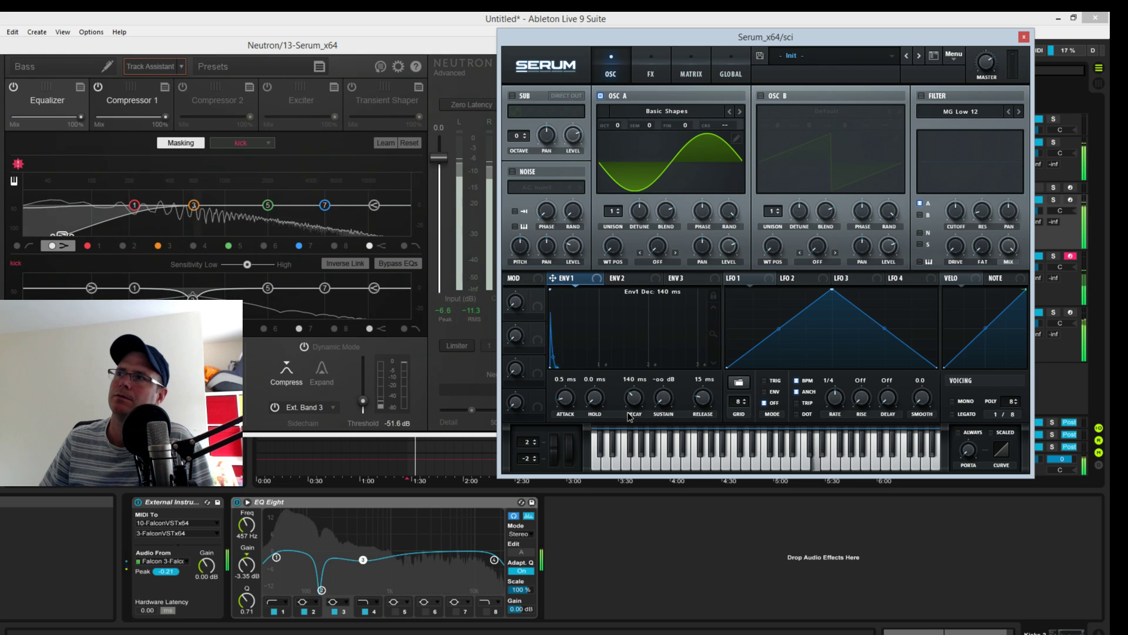
Step: Lower Neutron's threshold to -61.2 dB and trim Serum's ENV1 decay to 203 ms
click(61, 235)
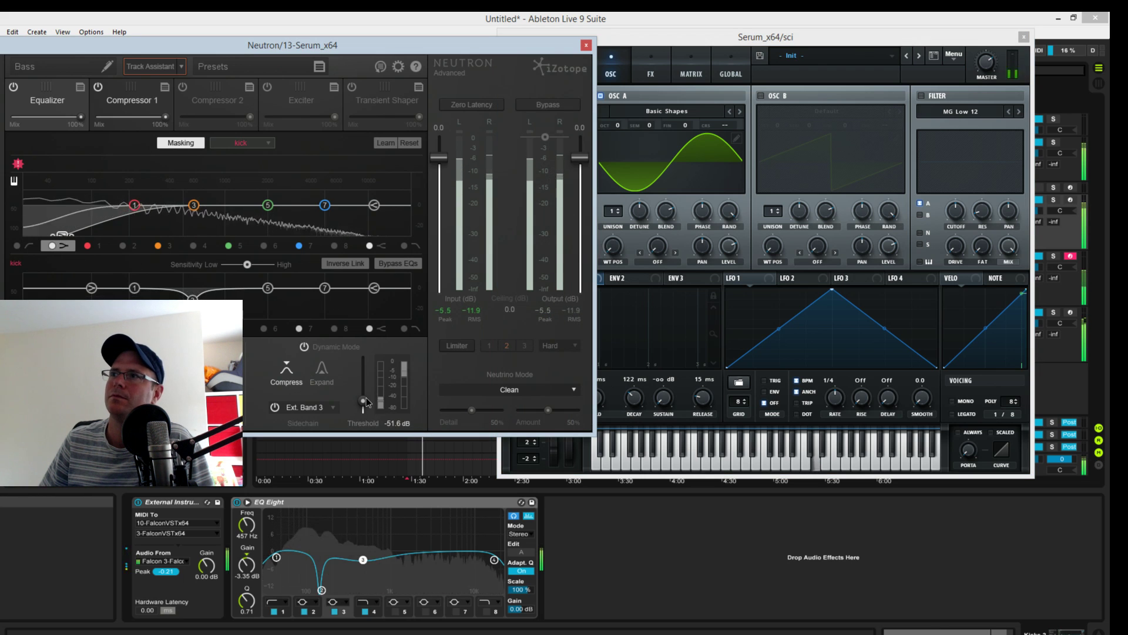
drag(363, 401, 366, 404)
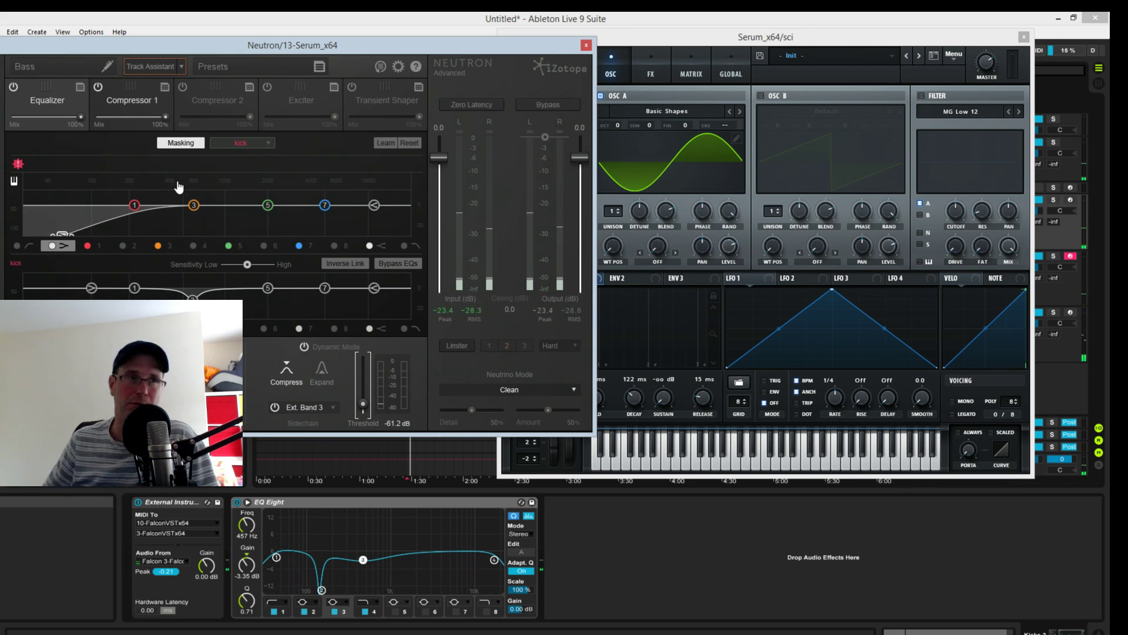
click(736, 39)
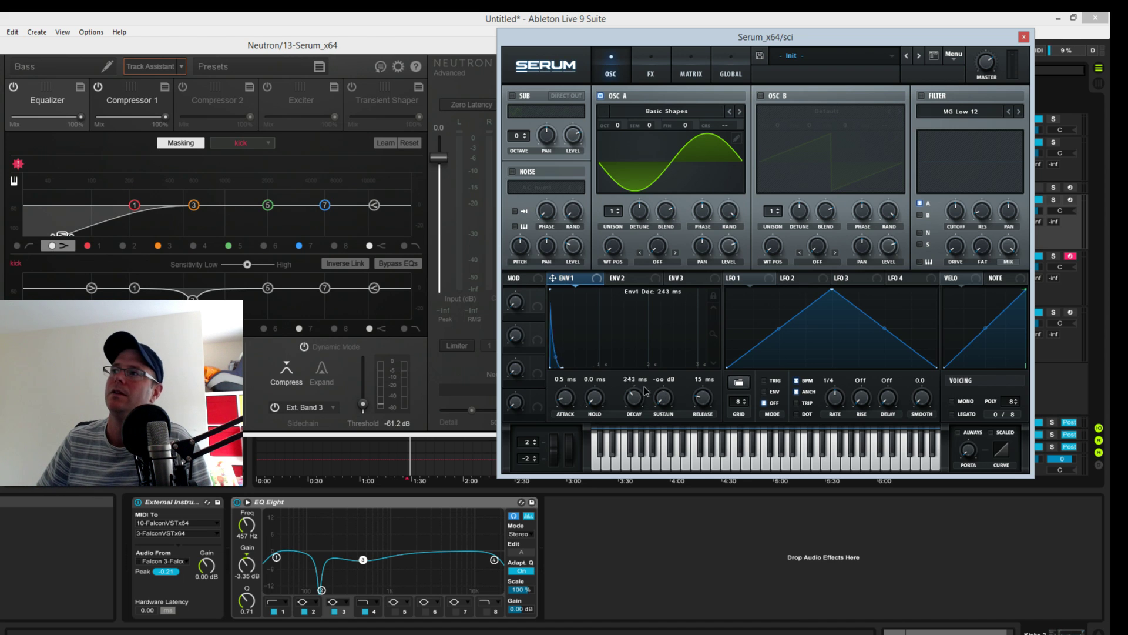
drag(646, 370, 640, 370)
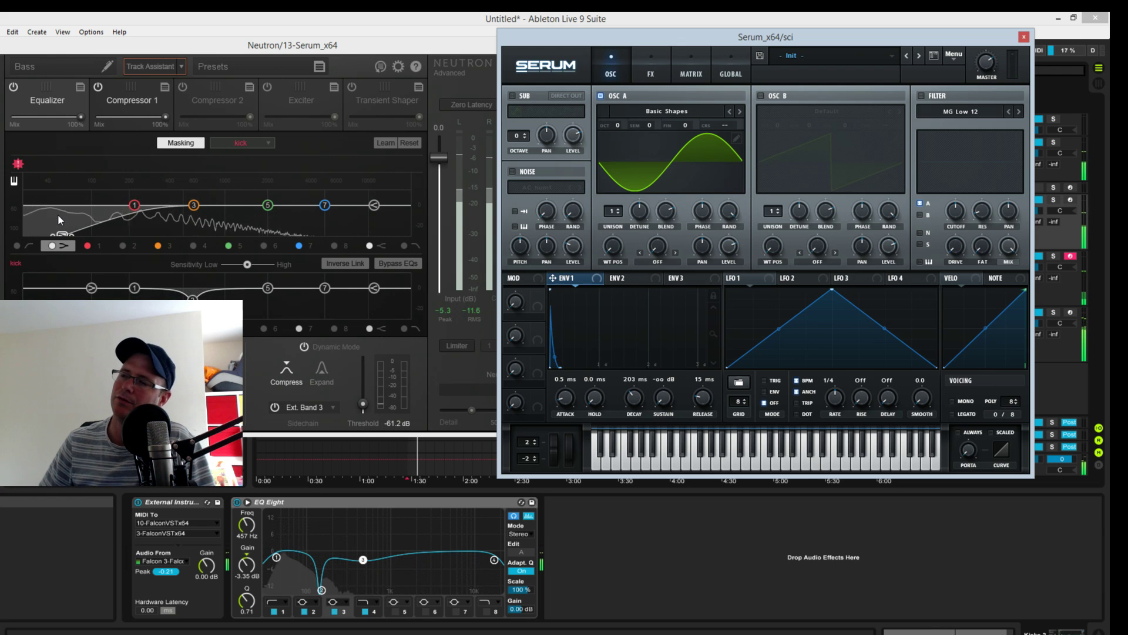
Step: Load the 'BA Feed the Mau5 [JL]' Bass preset into the sci Serum and nudge its window right
click(652, 71)
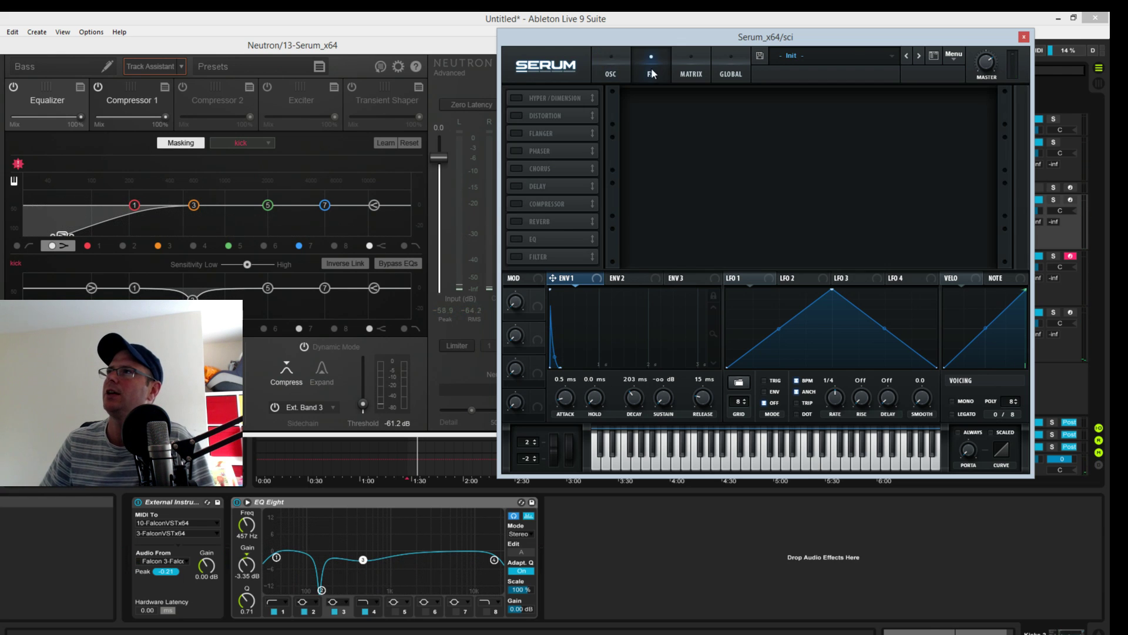
click(611, 74)
click(791, 55)
mouse_move(805, 99)
mouse_move(803, 133)
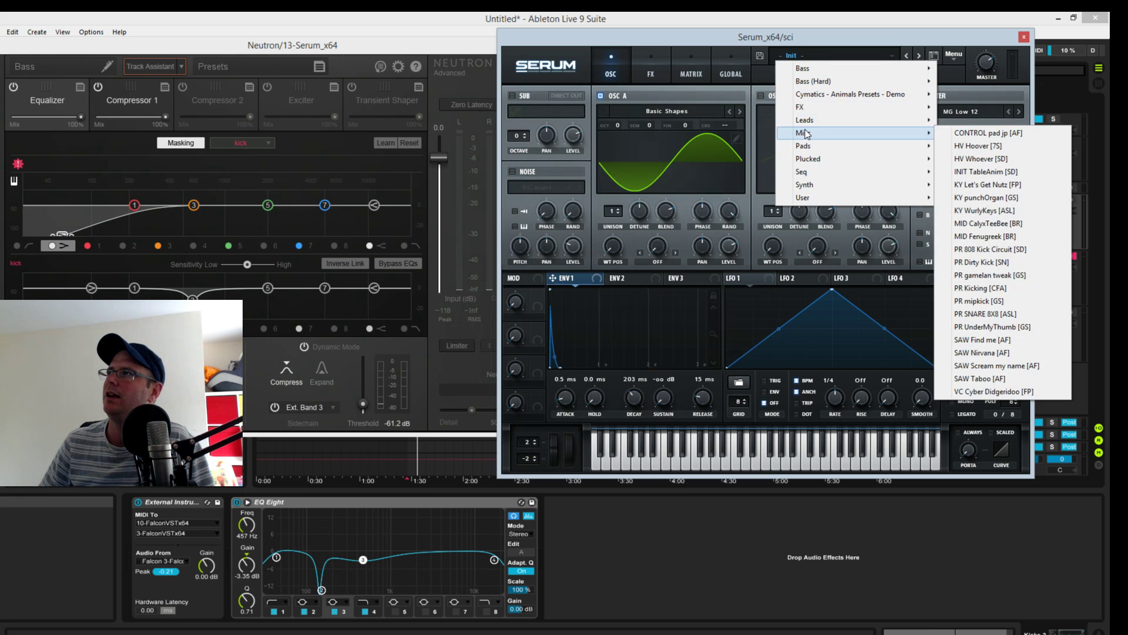
click(675, 86)
click(780, 56)
mouse_move(815, 70)
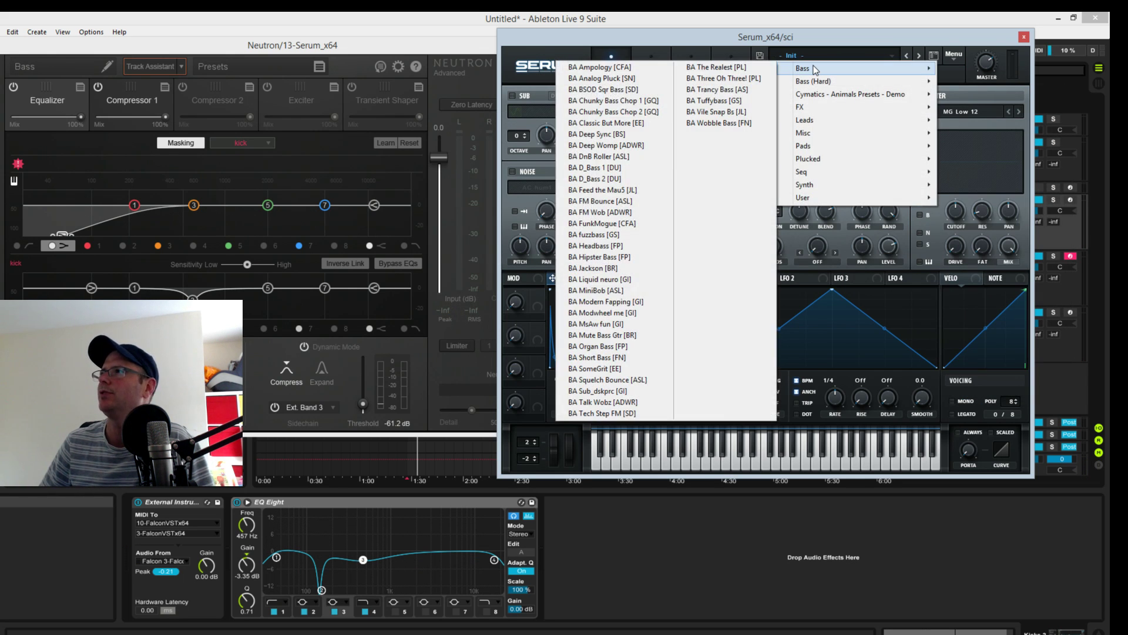
click(648, 190)
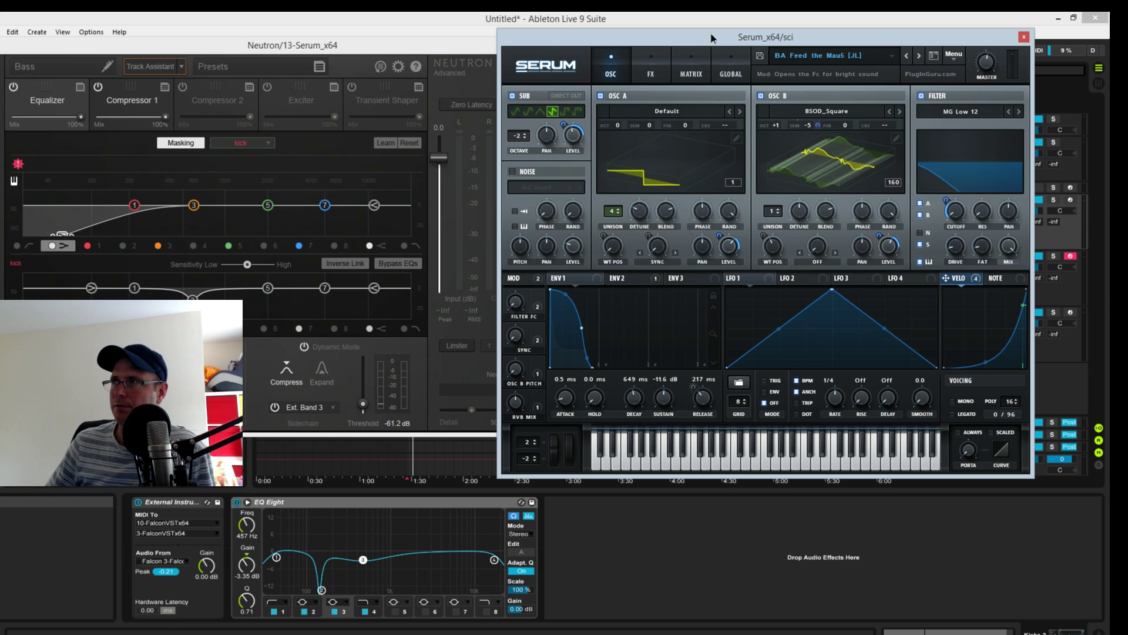
drag(710, 44, 755, 41)
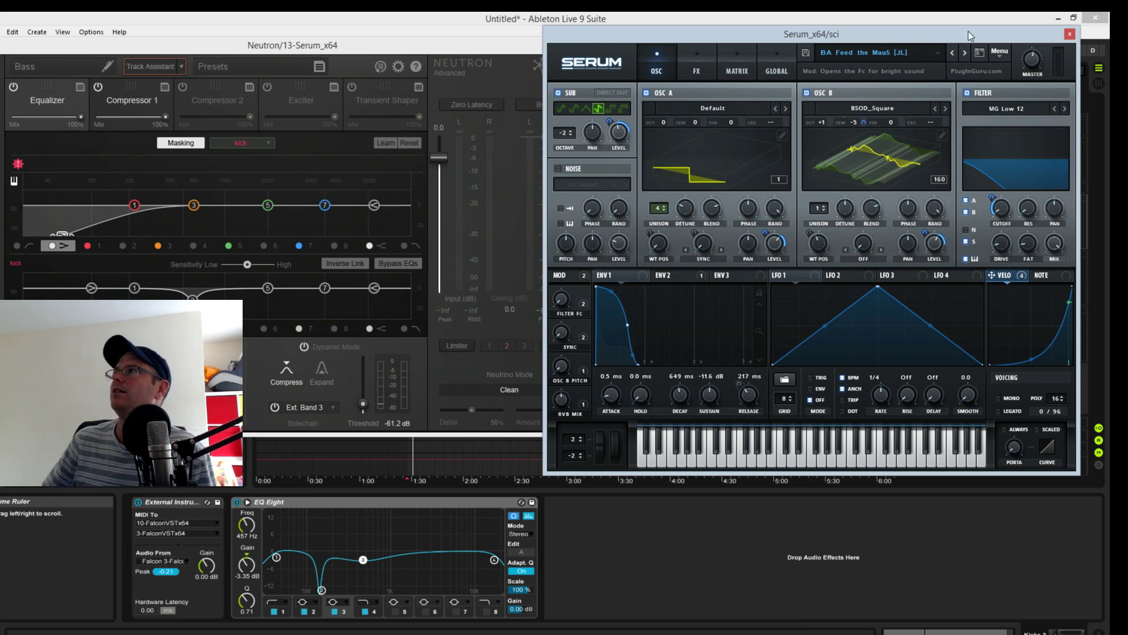
click(1000, 51)
Step: Reset Serum to its Init preset and load the Analog Basic Shapes wavetable into oscillator A
click(1023, 119)
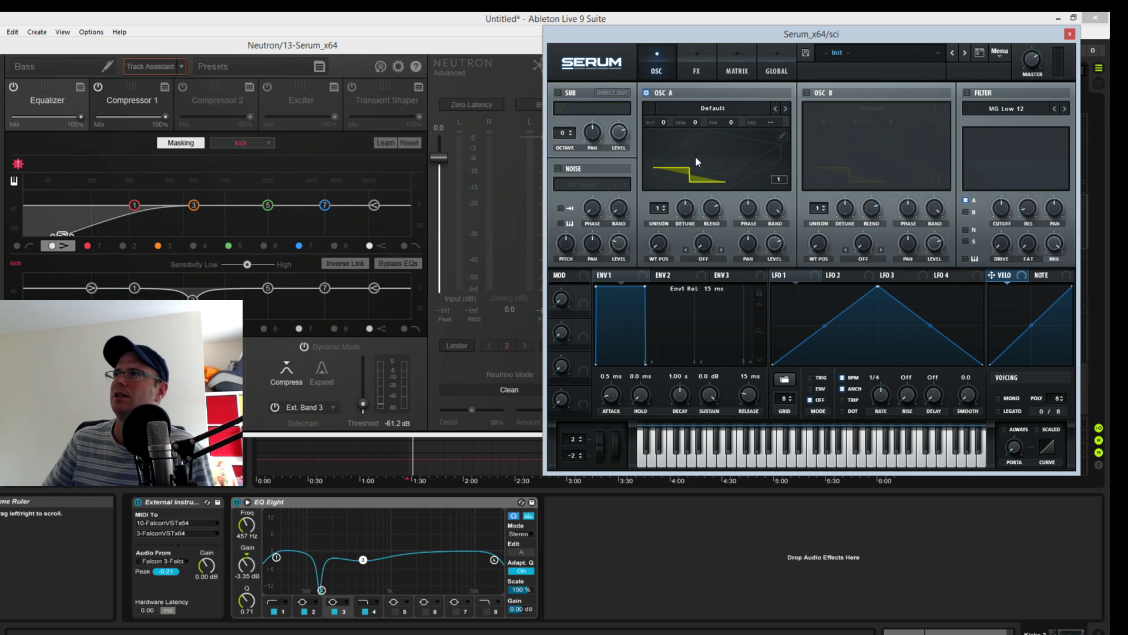
click(713, 109)
mouse_move(704, 122)
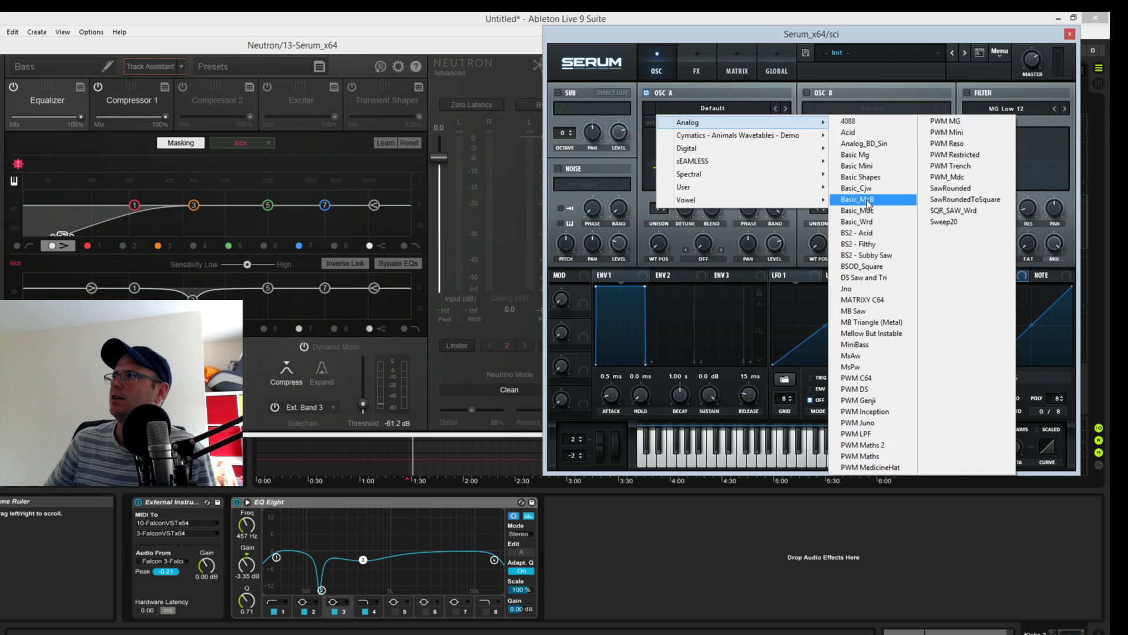
click(870, 177)
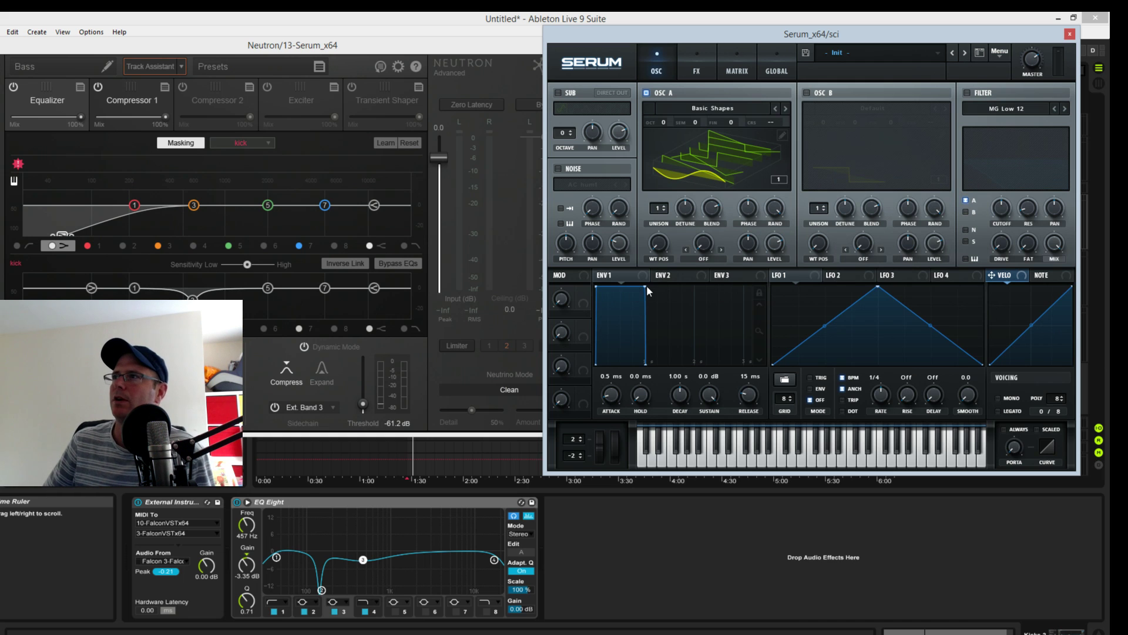
Step: Set envelope 1 sustain to -inf and its decay to 324 ms
drag(646, 288, 629, 398)
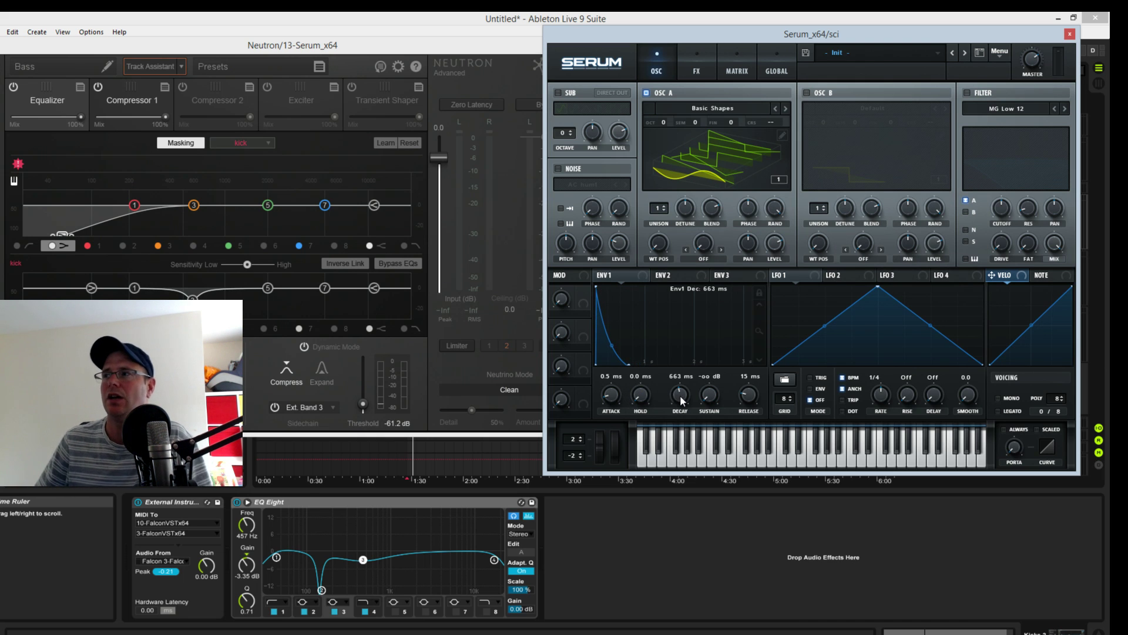
drag(681, 398, 677, 403)
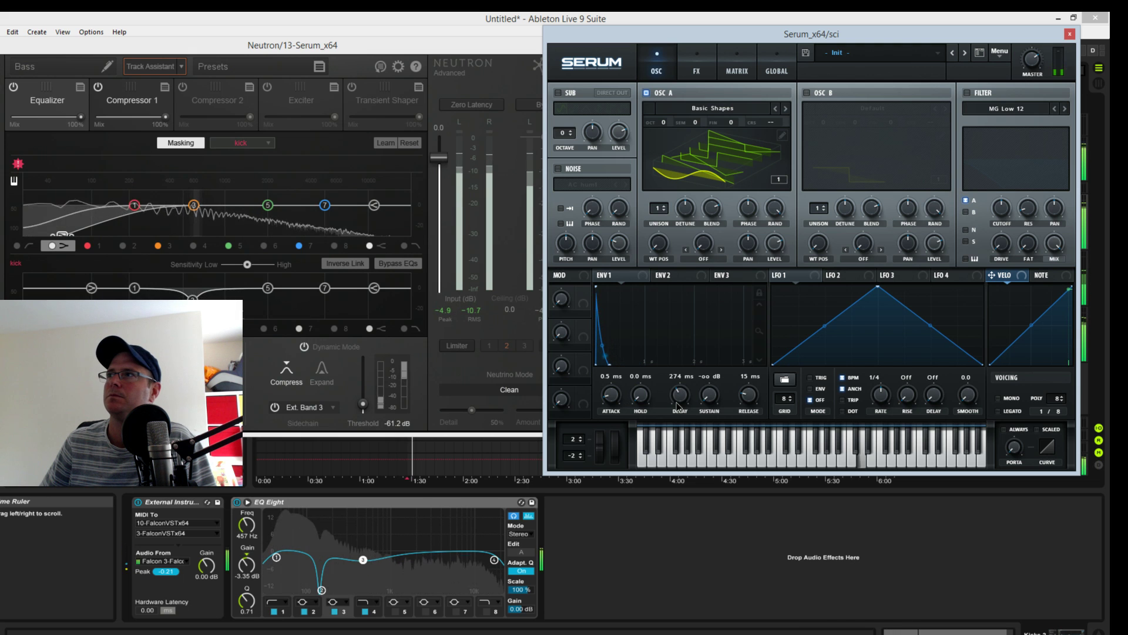
drag(679, 405, 680, 400)
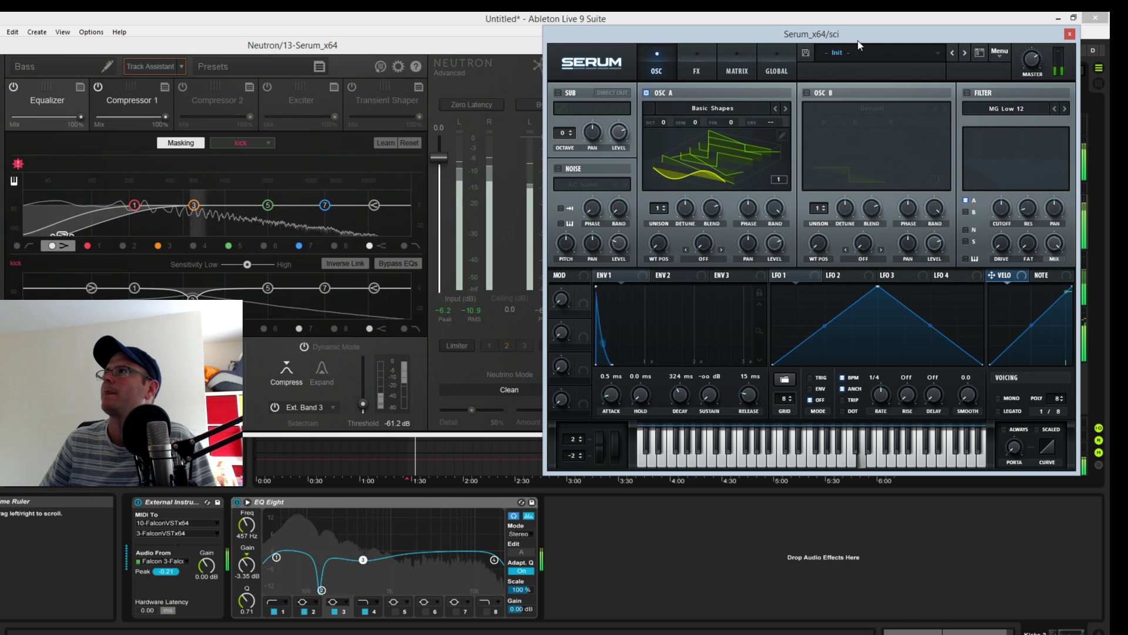
drag(858, 45, 810, 488)
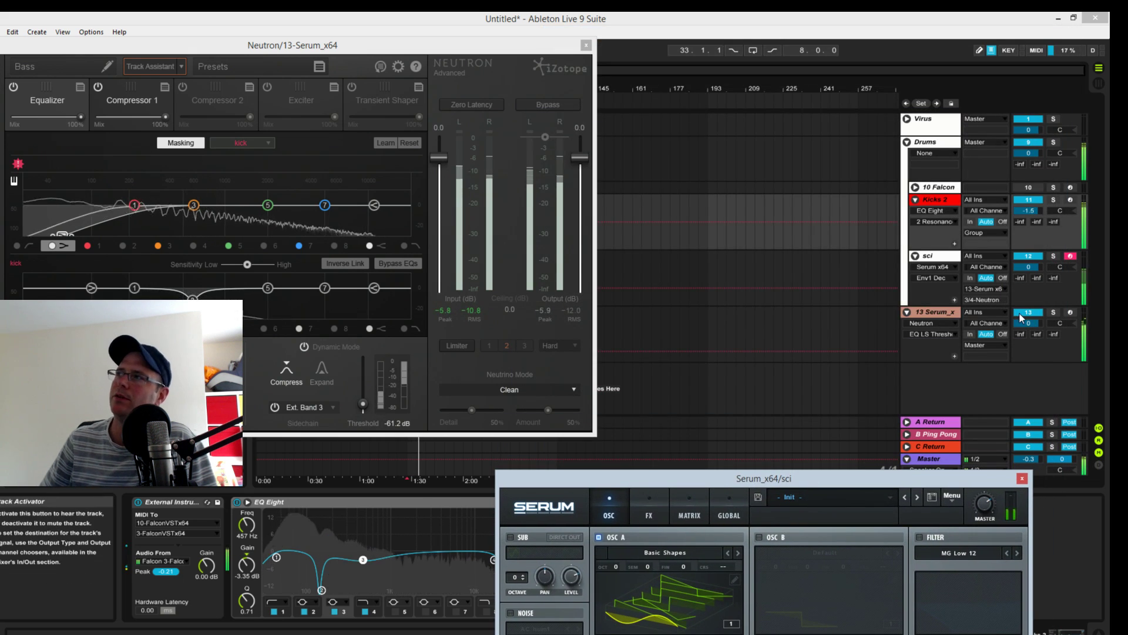
Step: Compare the sound with the sci track deactivated and reactivated, then close its Serum window
click(1027, 257)
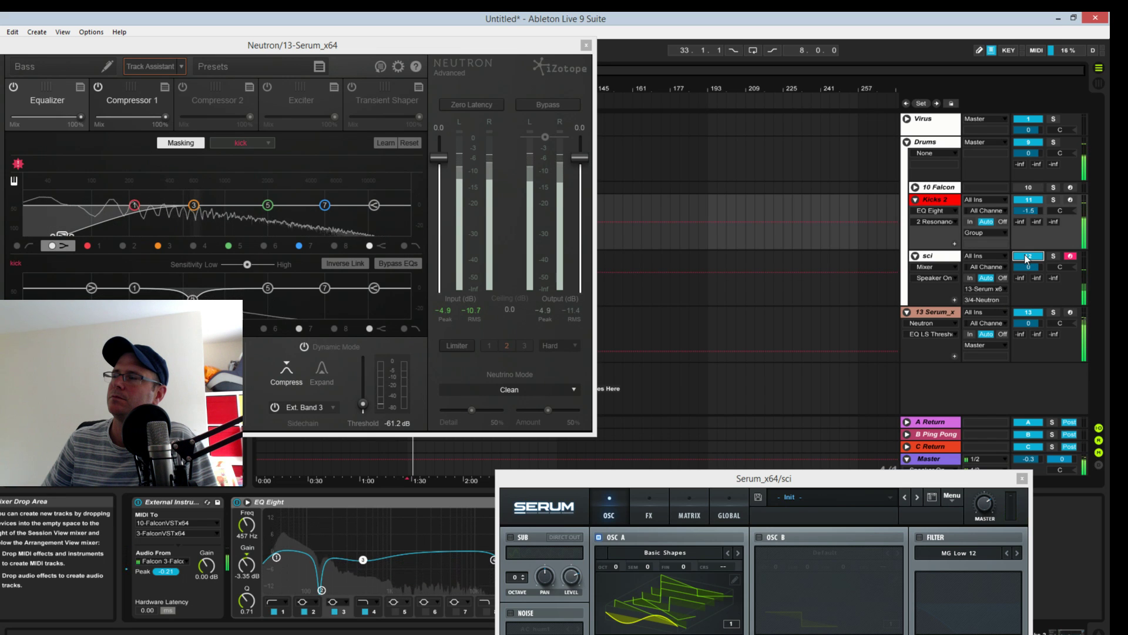
click(1027, 256)
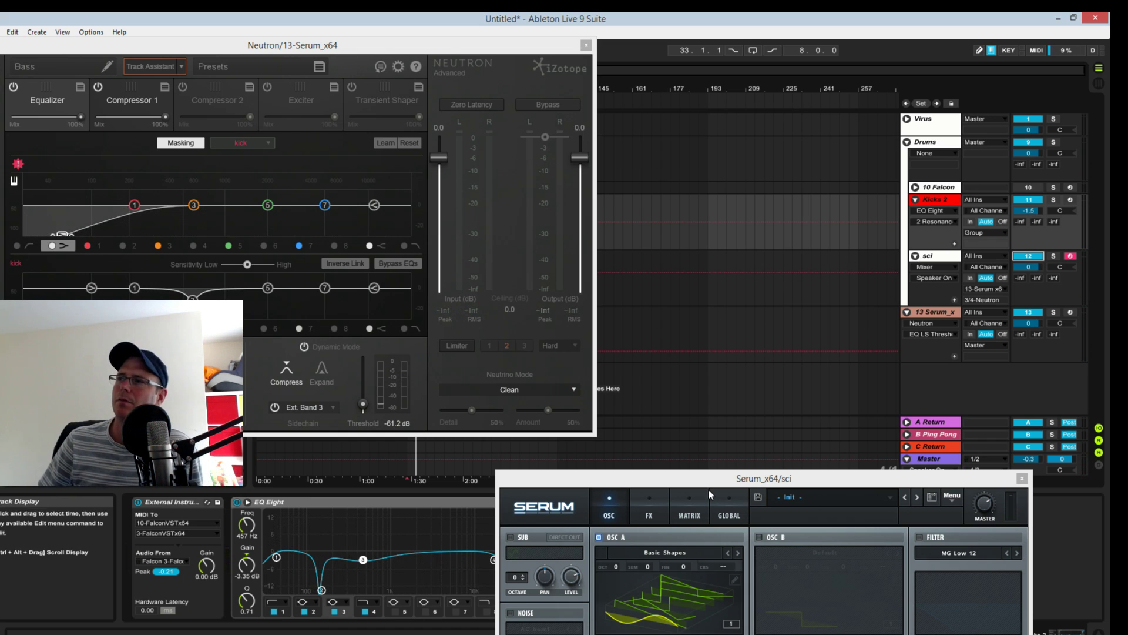
drag(721, 484, 666, 54)
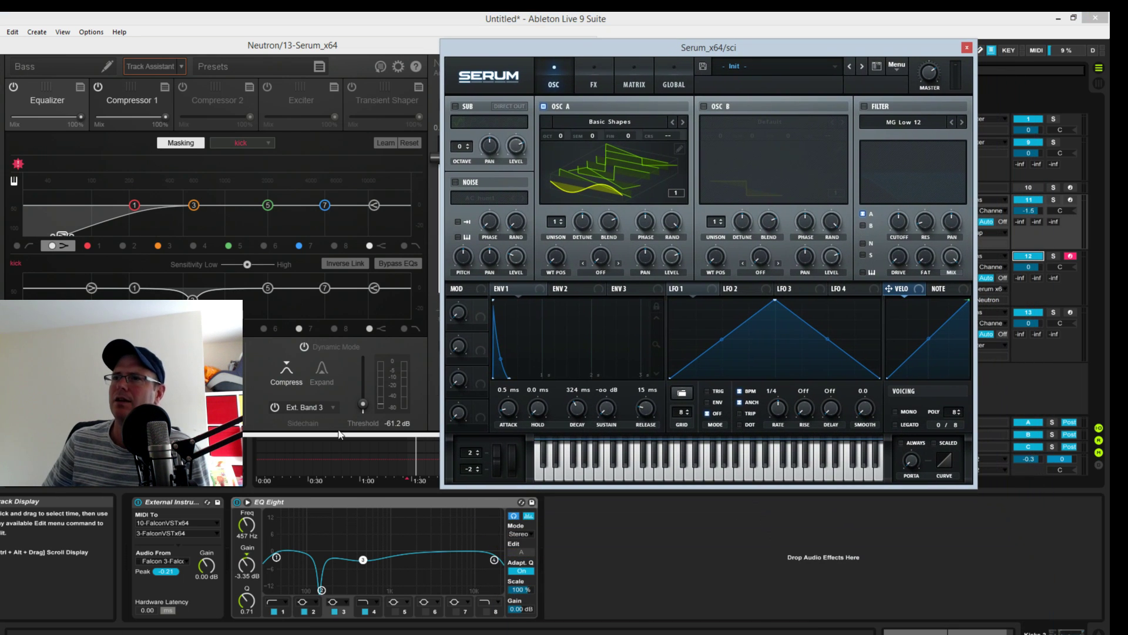
drag(841, 50, 896, 456)
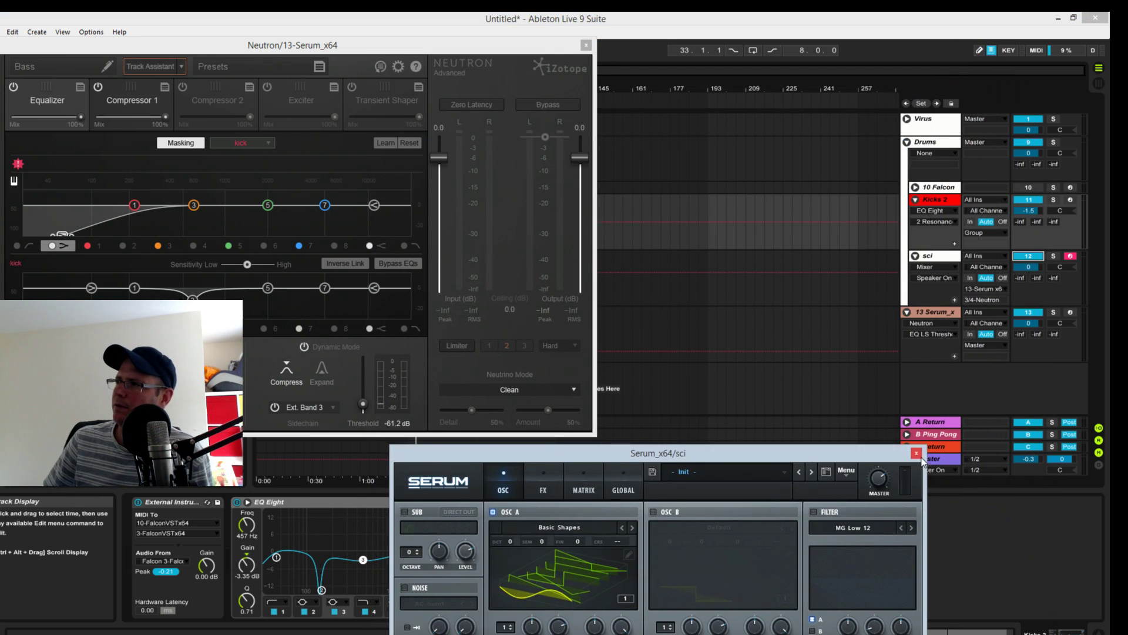
click(917, 454)
drag(532, 51, 575, 79)
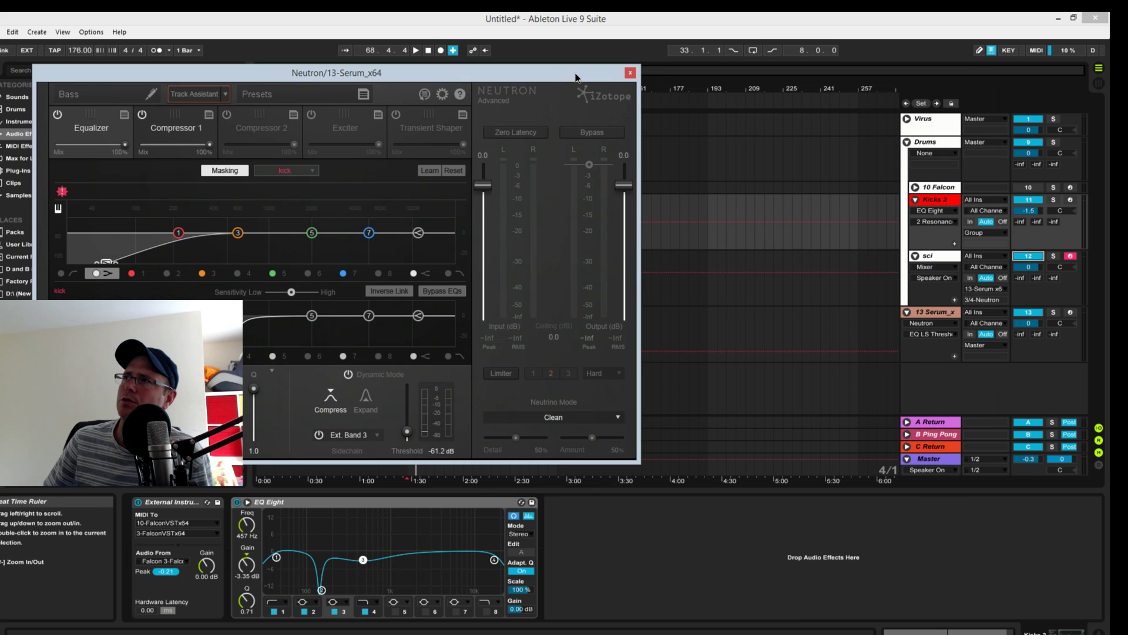
Step: Close Neutron and delete the sci track
click(630, 73)
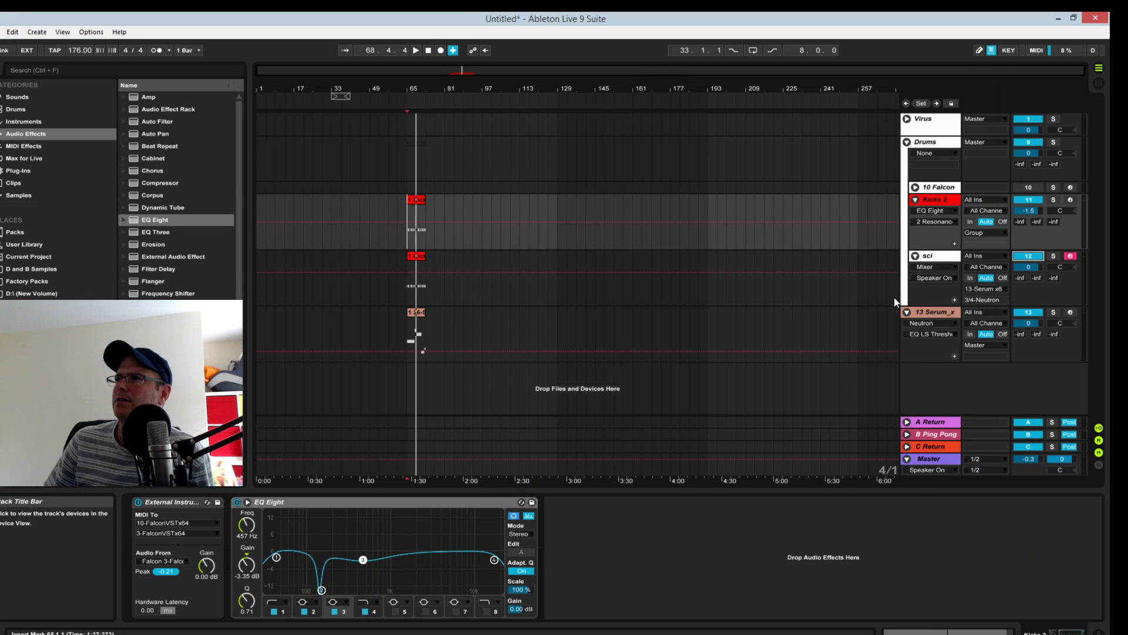
click(950, 258)
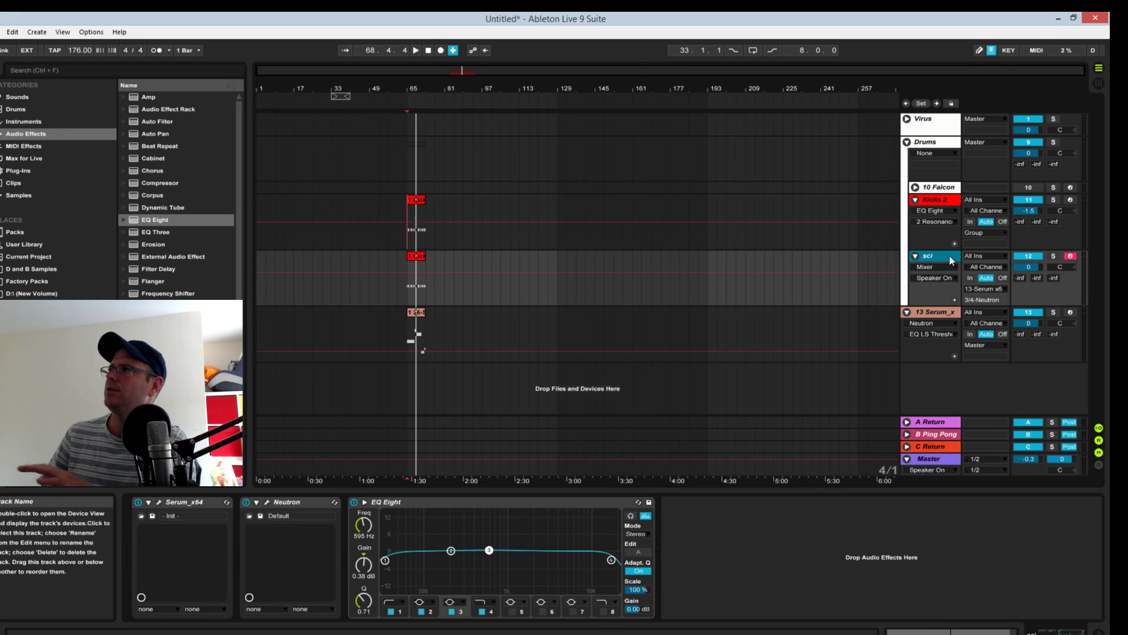
key(Delete)
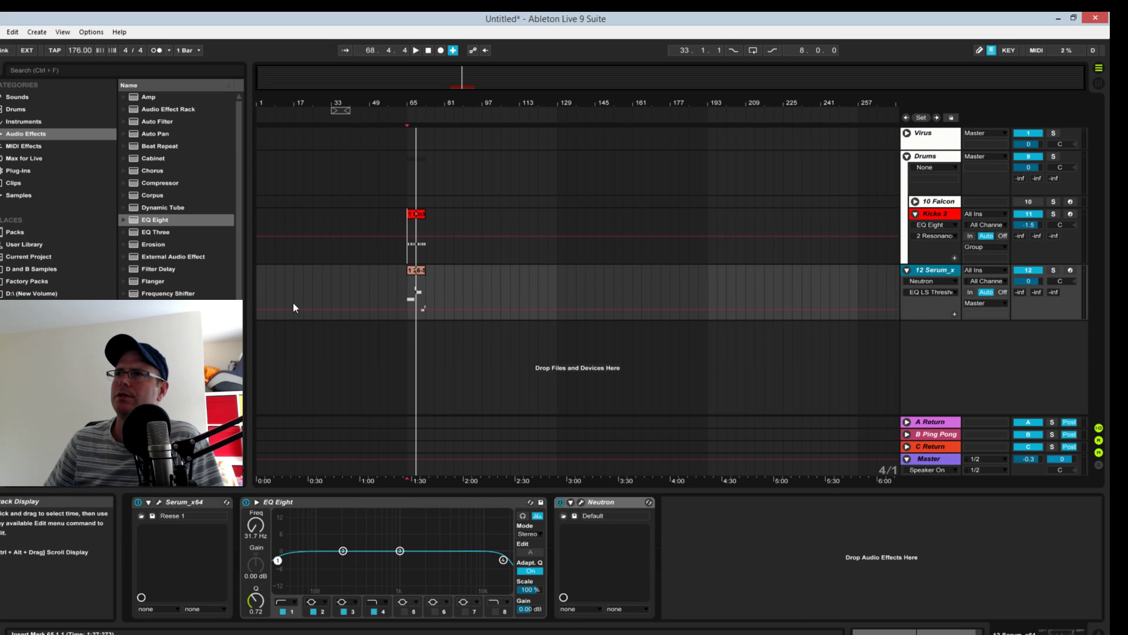
Step: Add a Compressor to the bass track with sidechain and sidechain EQ on at 705 Hz
click(153, 184)
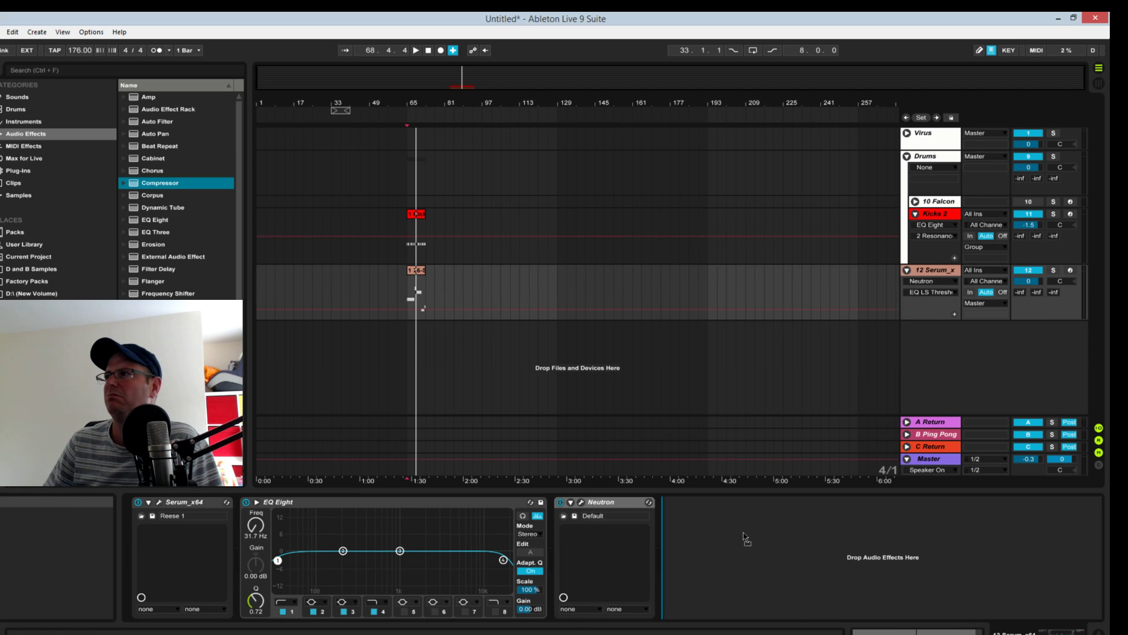
key(Return)
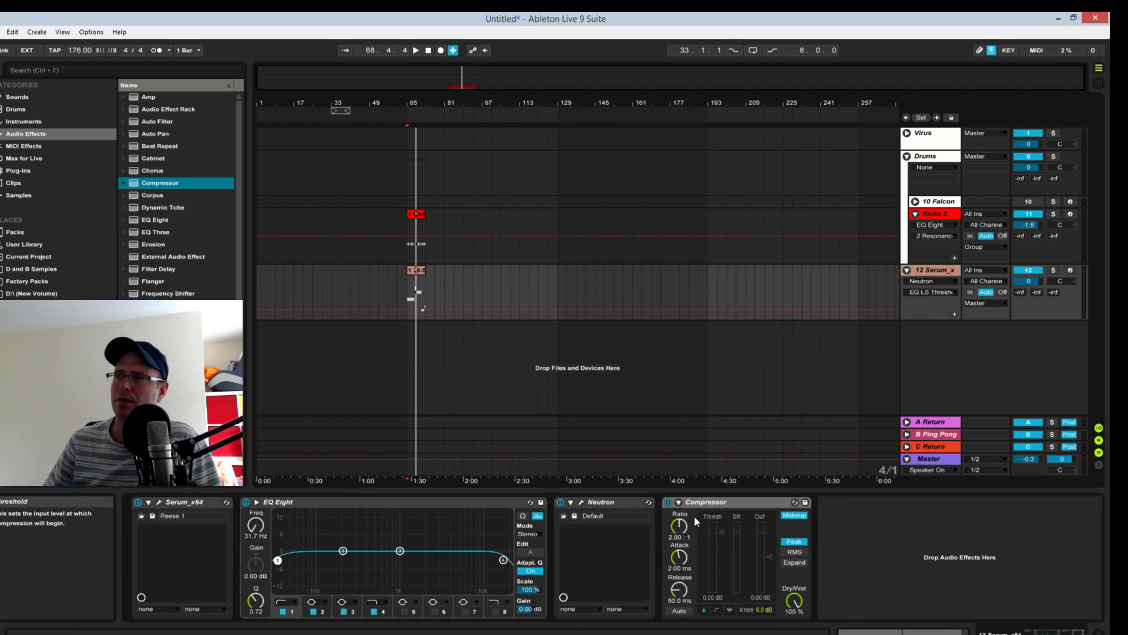
click(684, 505)
click(688, 515)
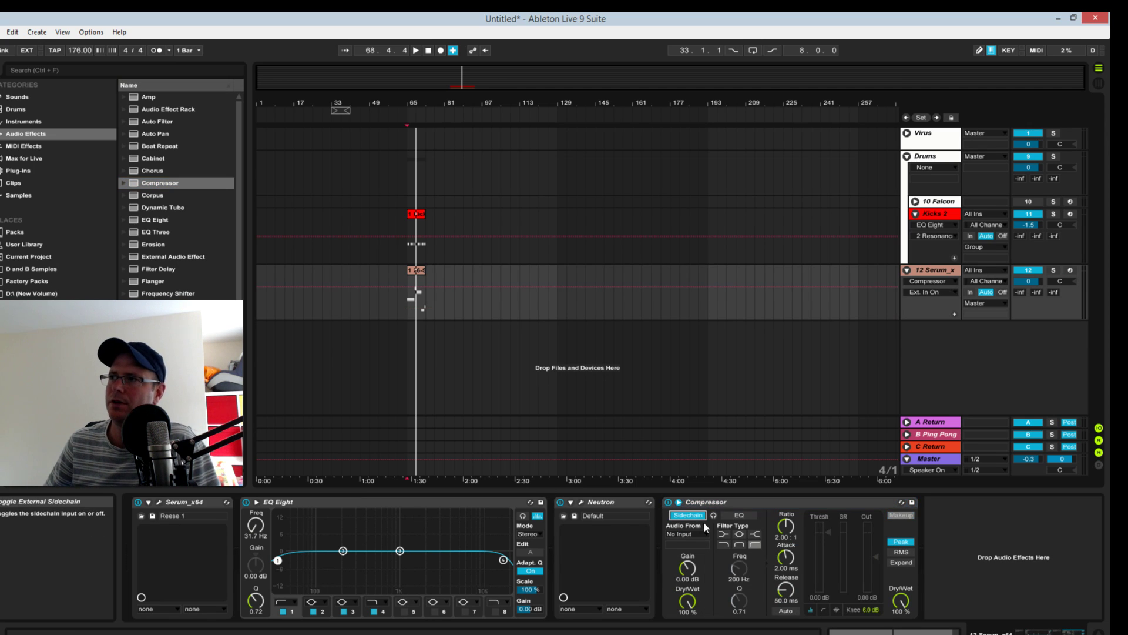
click(739, 515)
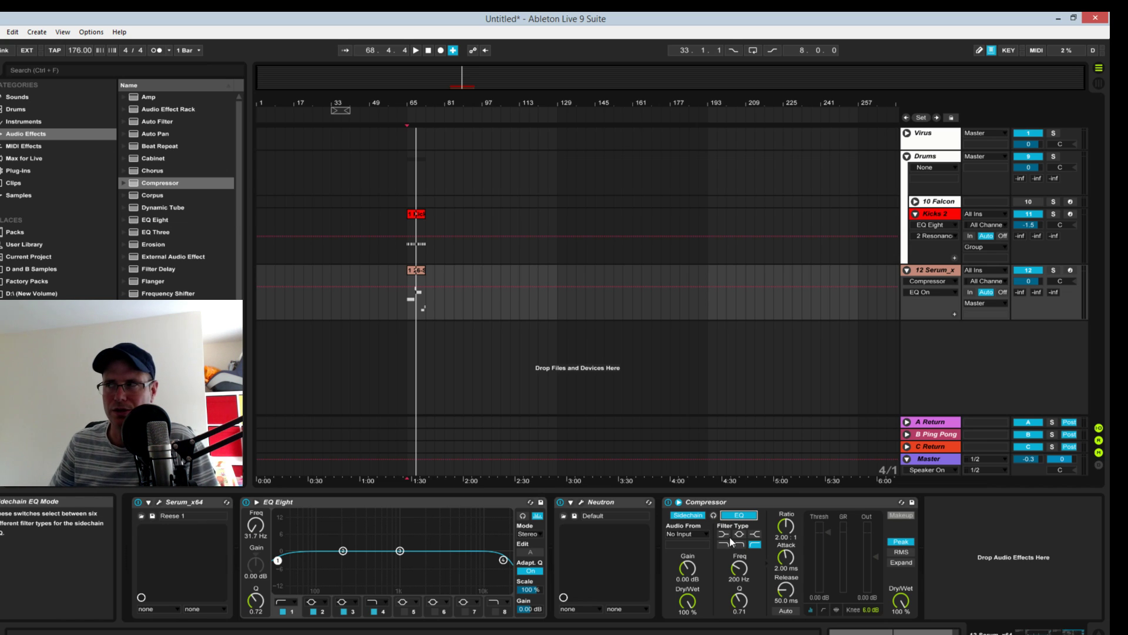
drag(739, 568, 740, 568)
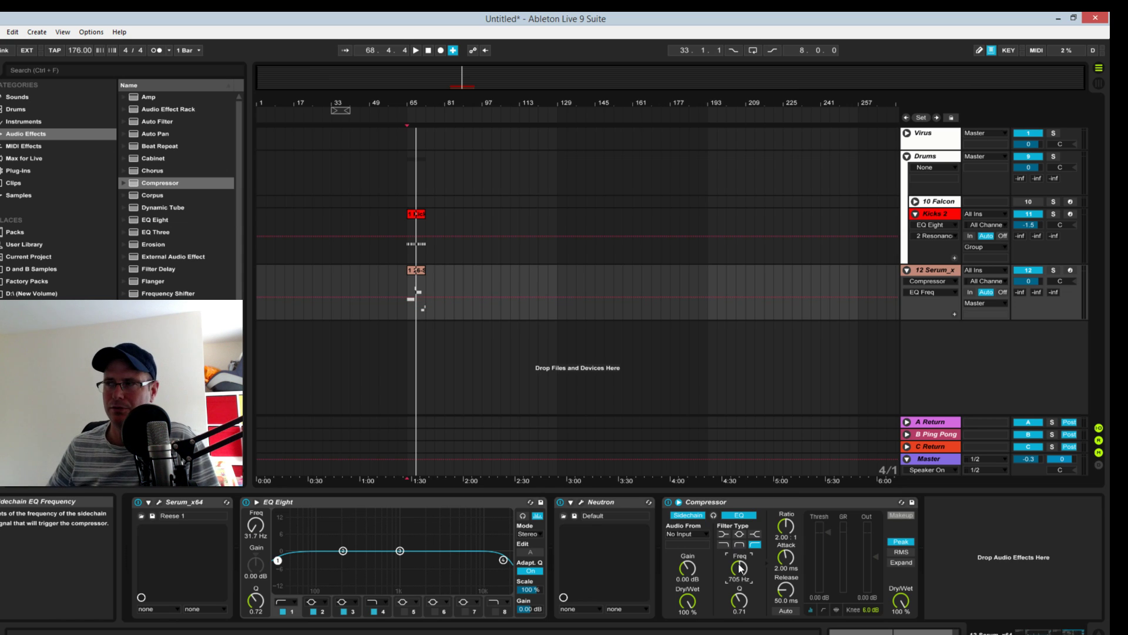